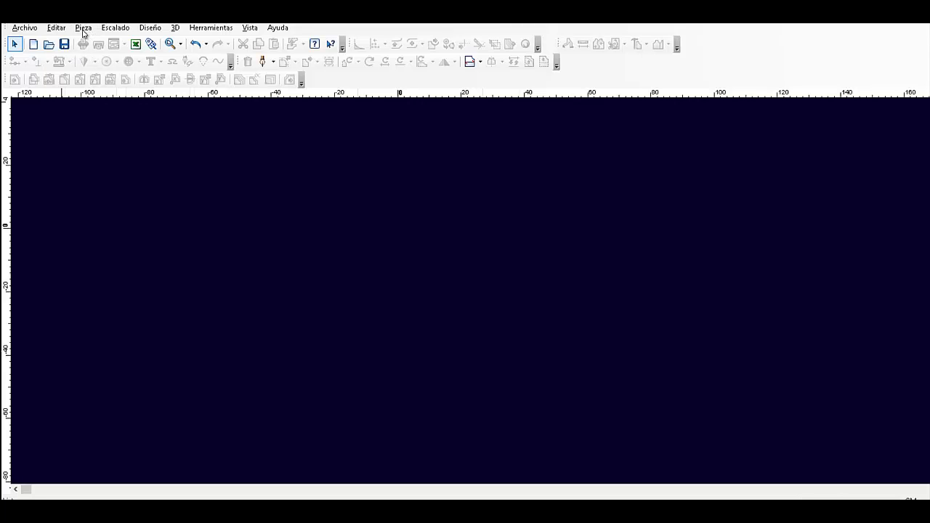
Step: Create a new rectangular piece named DELANTERO, 24 cm wide and about 105 cm long
left_click(83, 28)
mouse_move(109, 78)
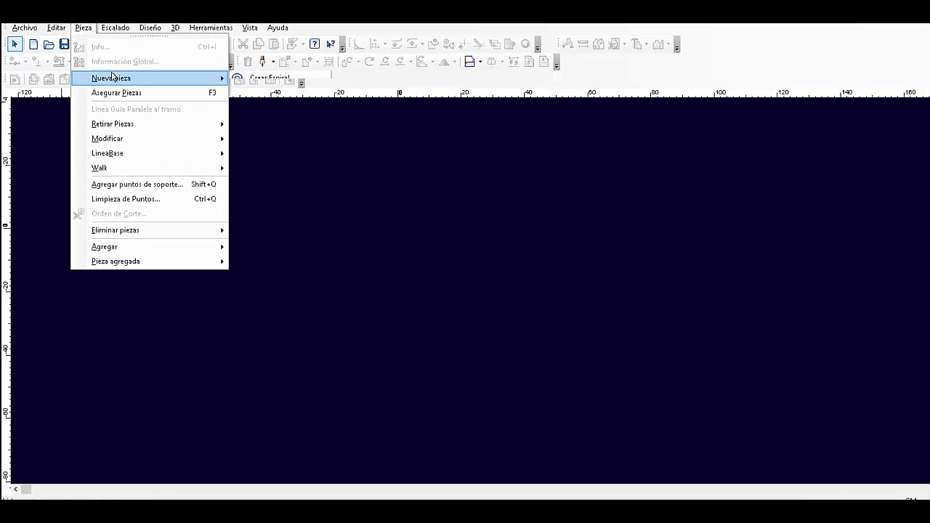
left_click(272, 85)
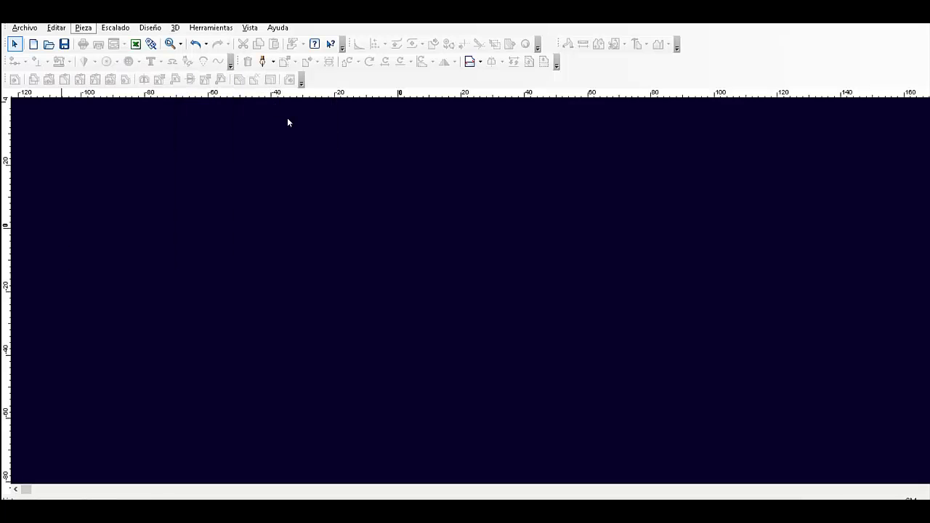
type("DELANTERO")
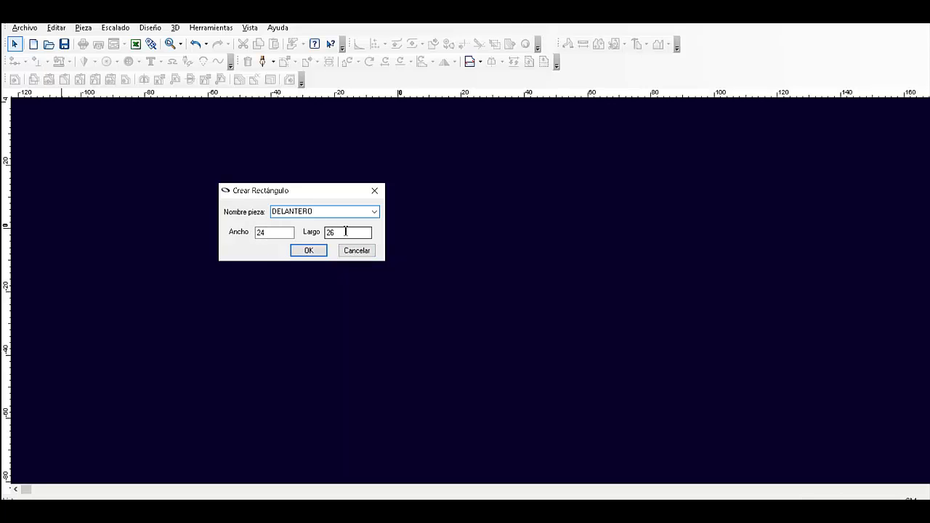
key("Tab")
key("Tab")
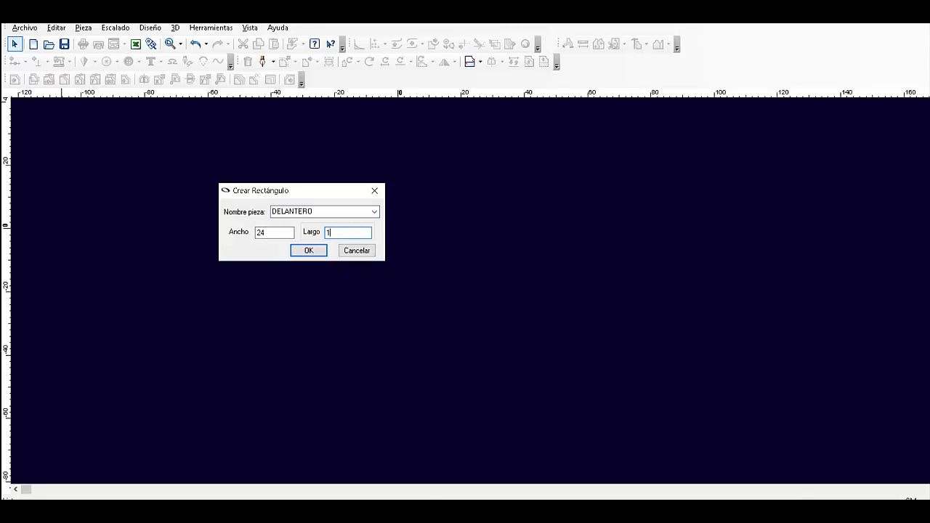
left_click(317, 251)
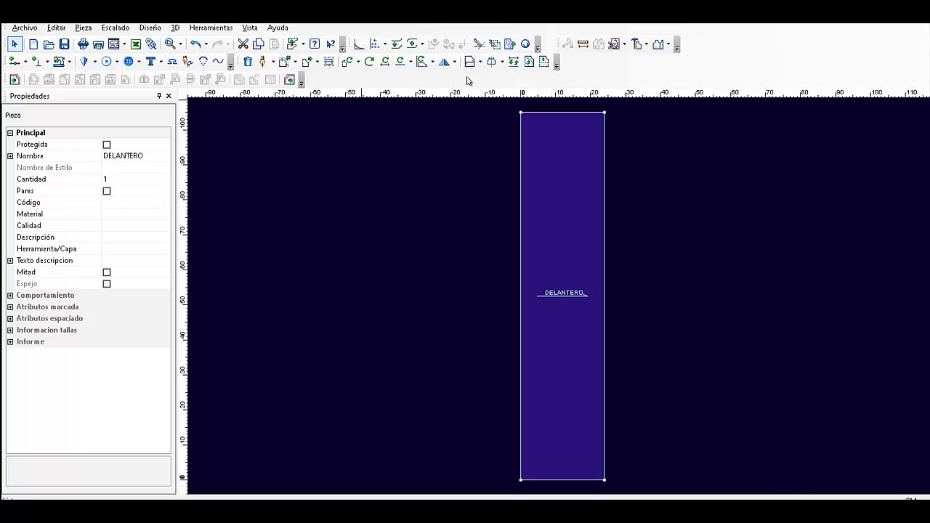
Step: Create a line parallel to the piece's upper edge at a distance of 18, extended at both ends with points on the contour
left_click(534, 63)
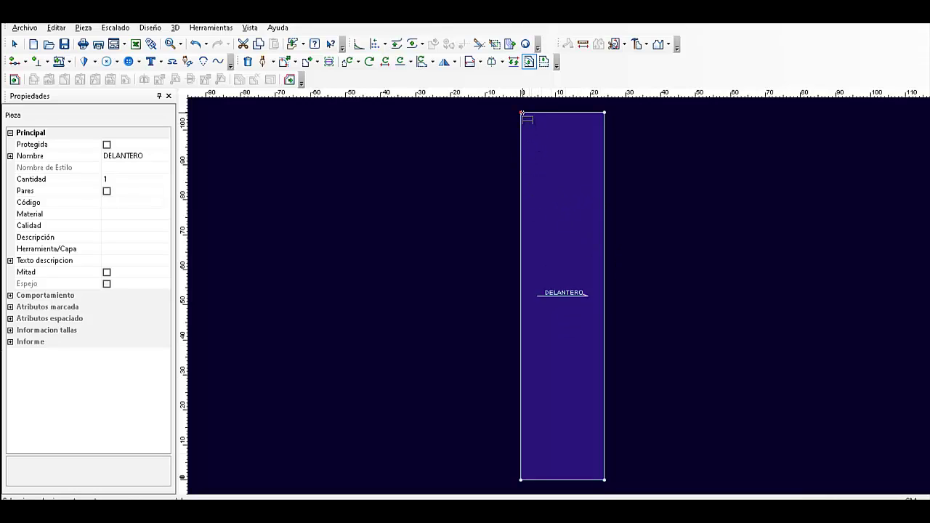
left_click(522, 114)
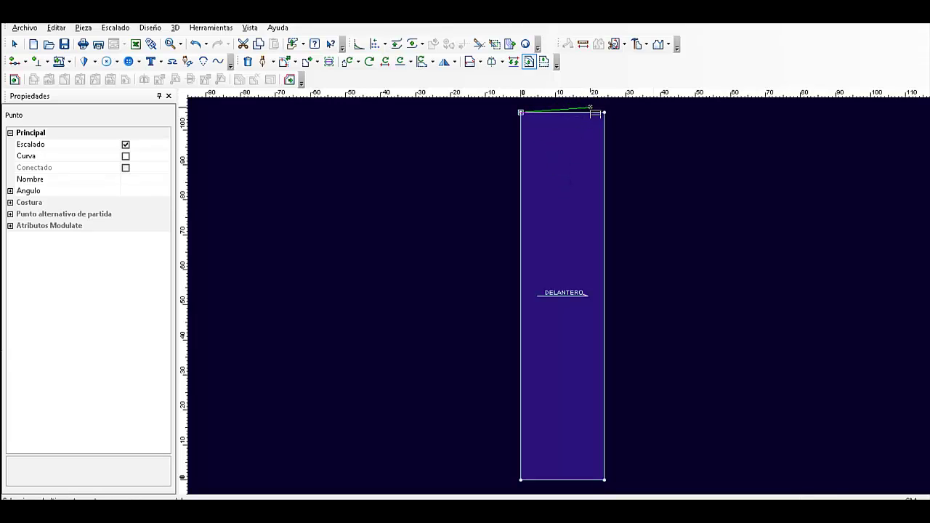
left_click(604, 113)
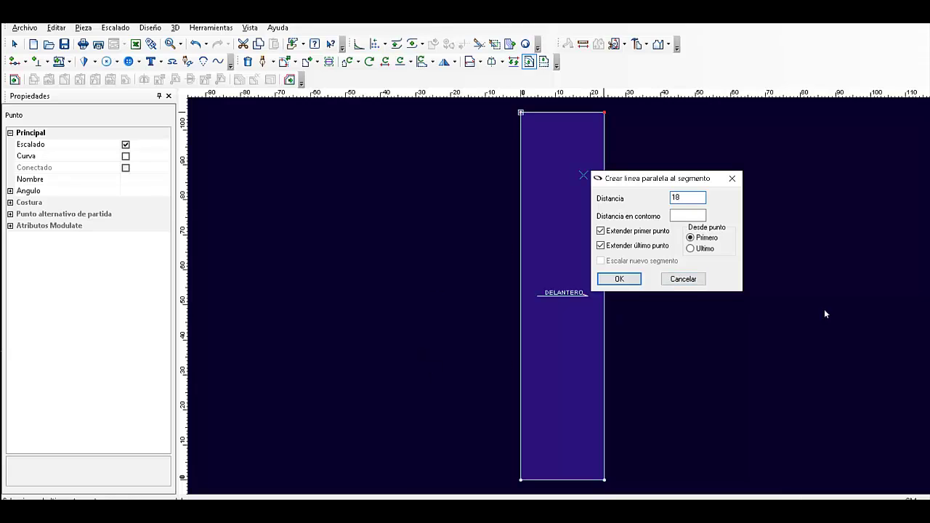
left_click(612, 280)
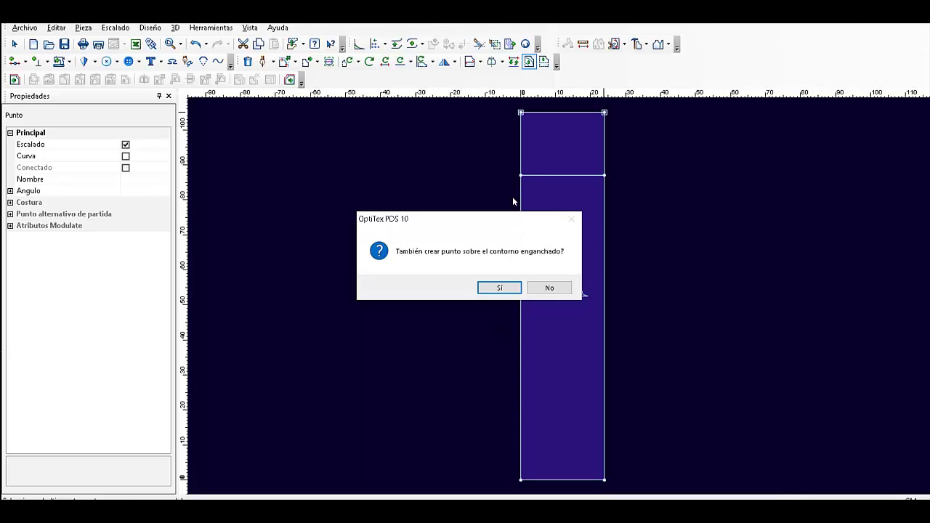
left_click(503, 287)
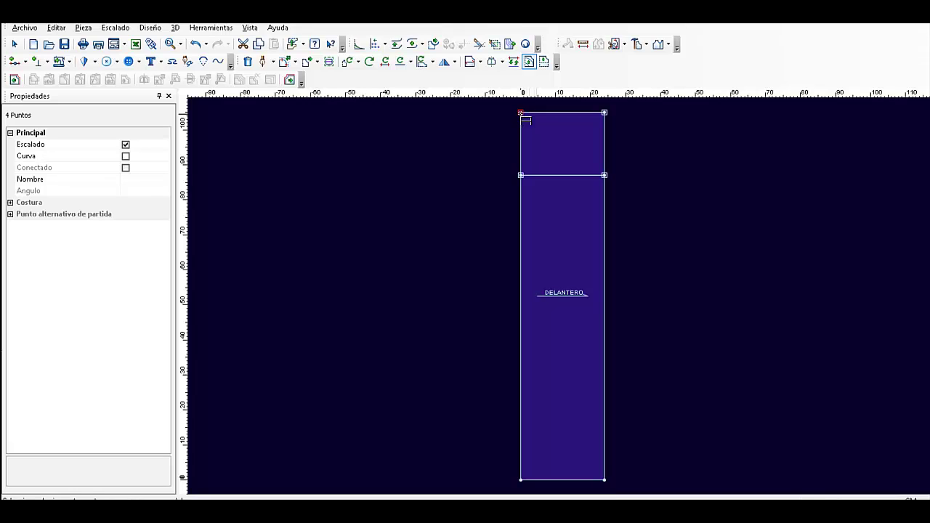
Step: Add another parallel line at a distance of 26 from the upper edge, with points created on the contour
left_click(521, 113)
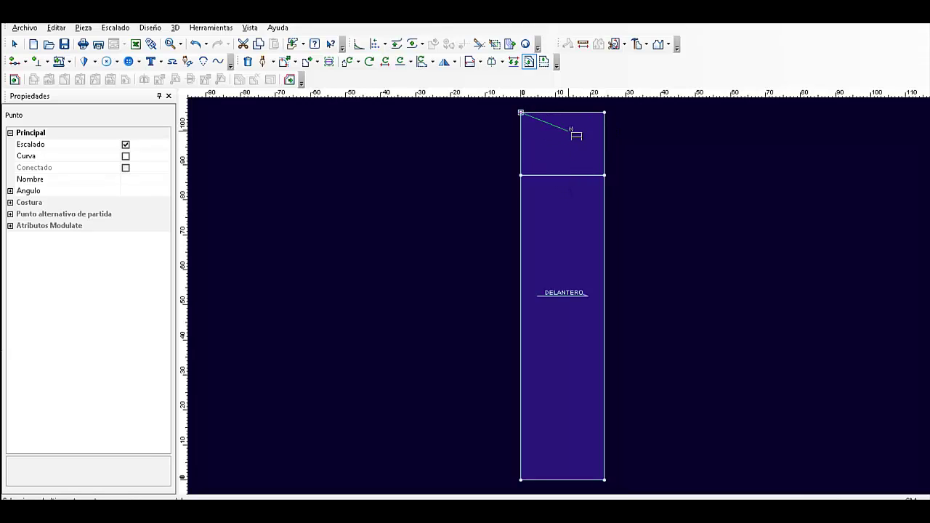
left_click(605, 113)
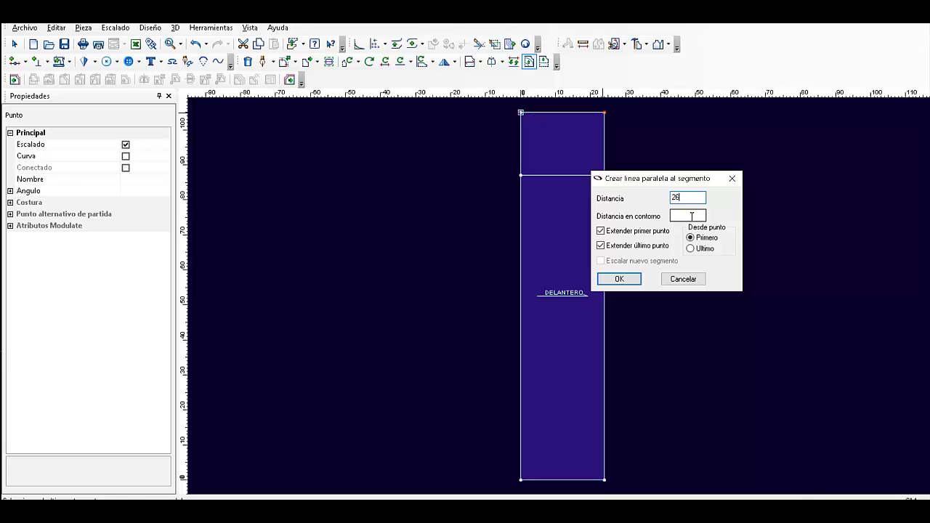
left_click(619, 280)
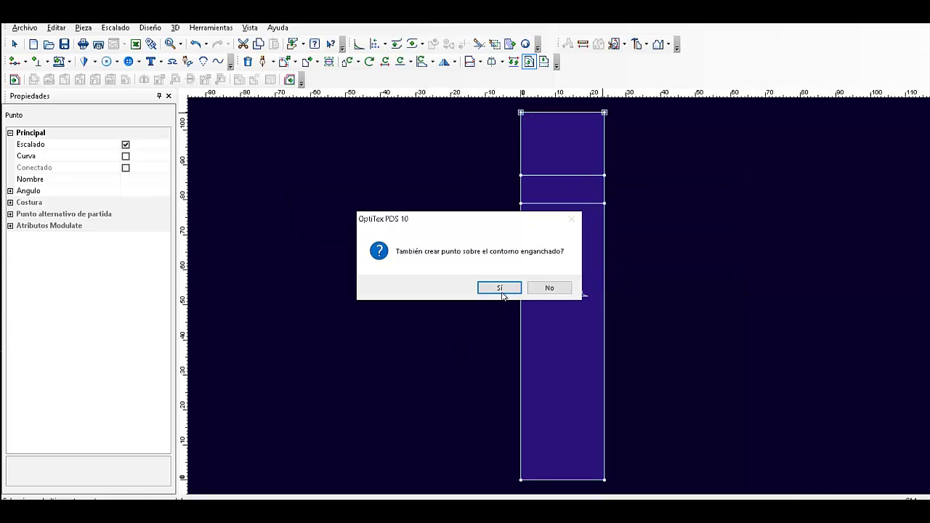
left_click(501, 289)
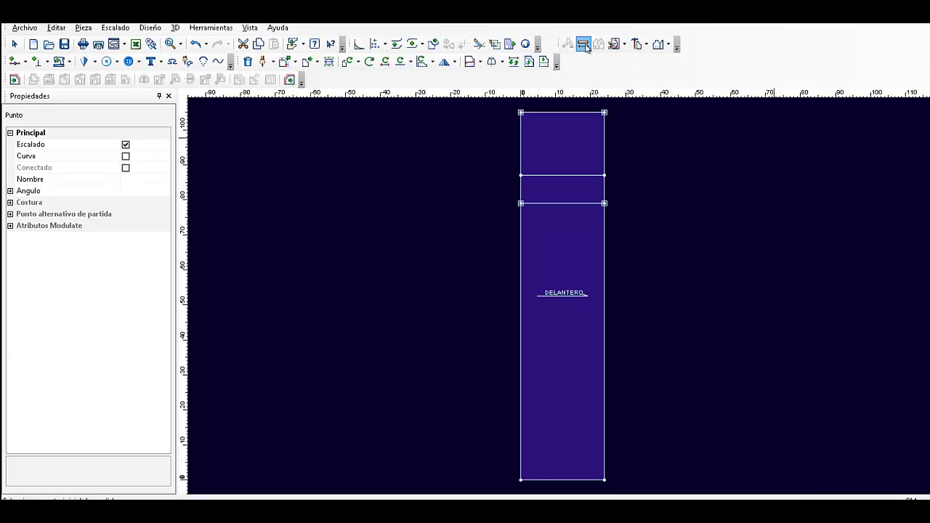
Step: Hide the Pieza toolbar and show it again
left_click(582, 47)
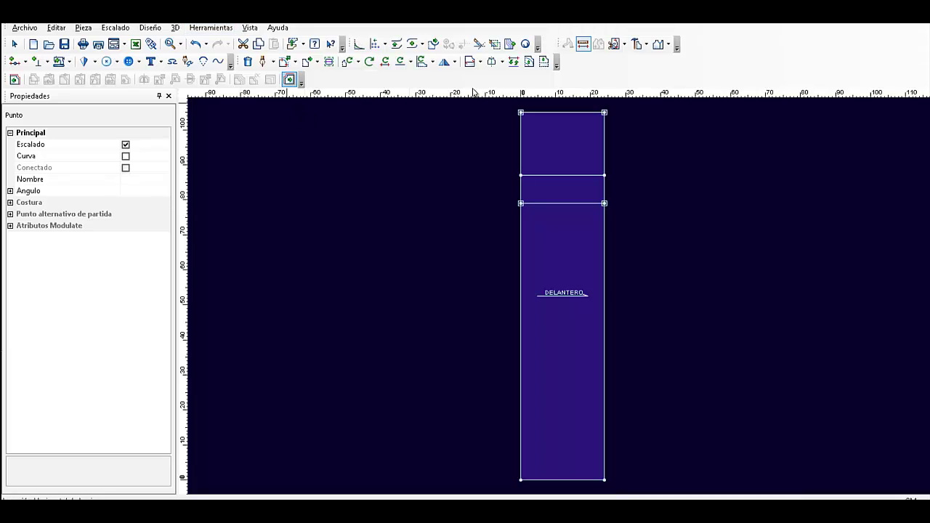
right_click(753, 45)
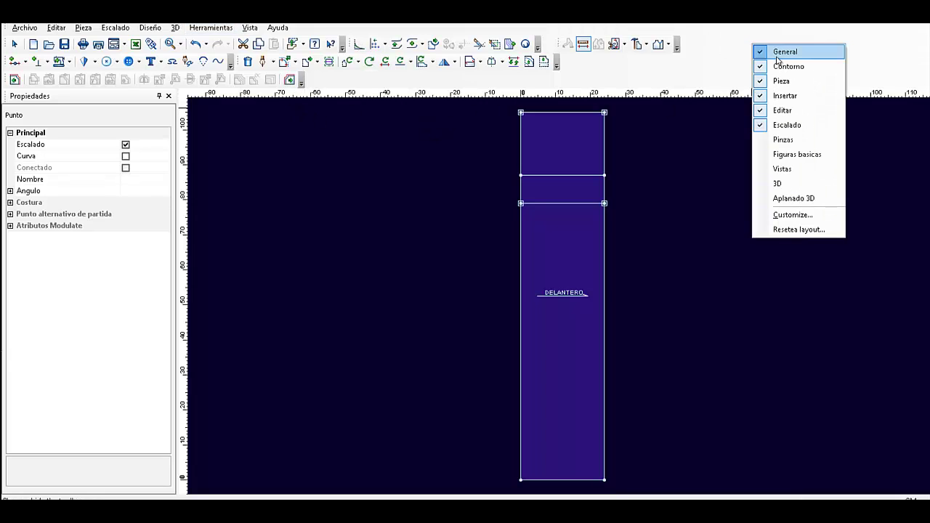
left_click(780, 80)
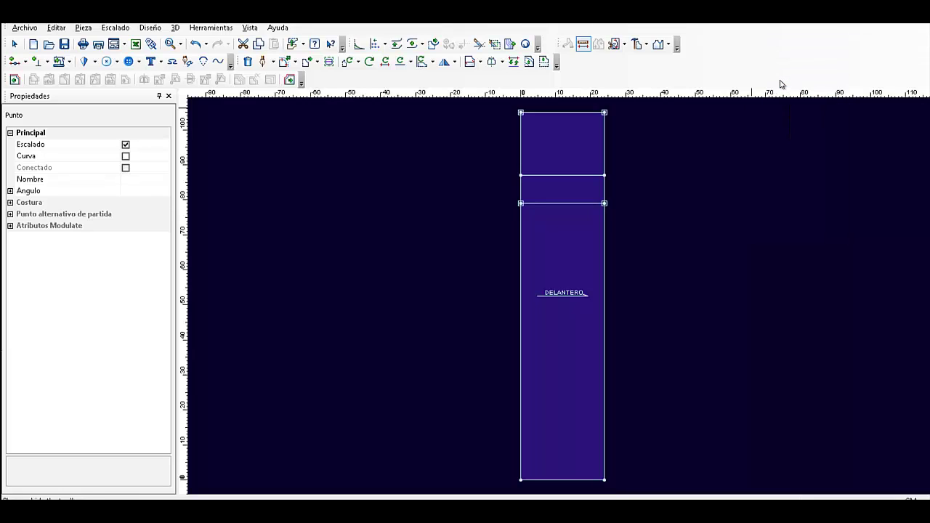
right_click(722, 47)
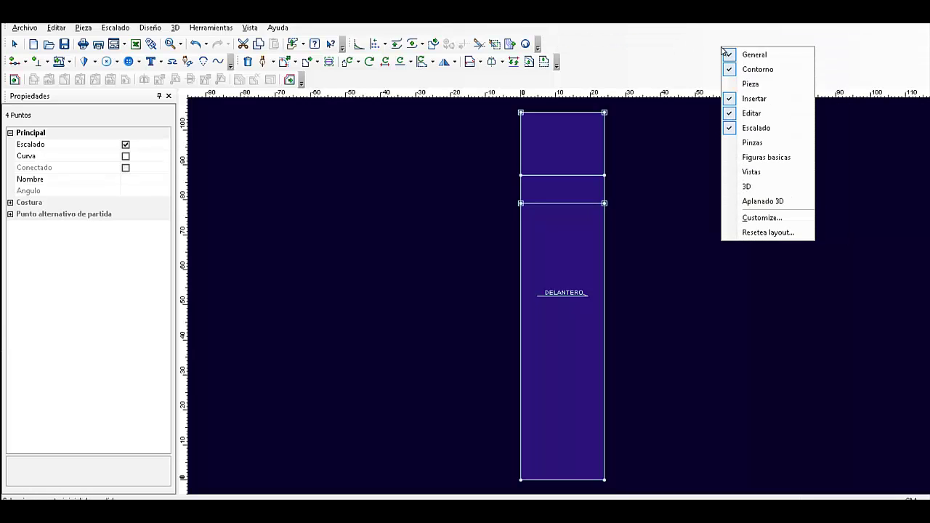
left_click(754, 86)
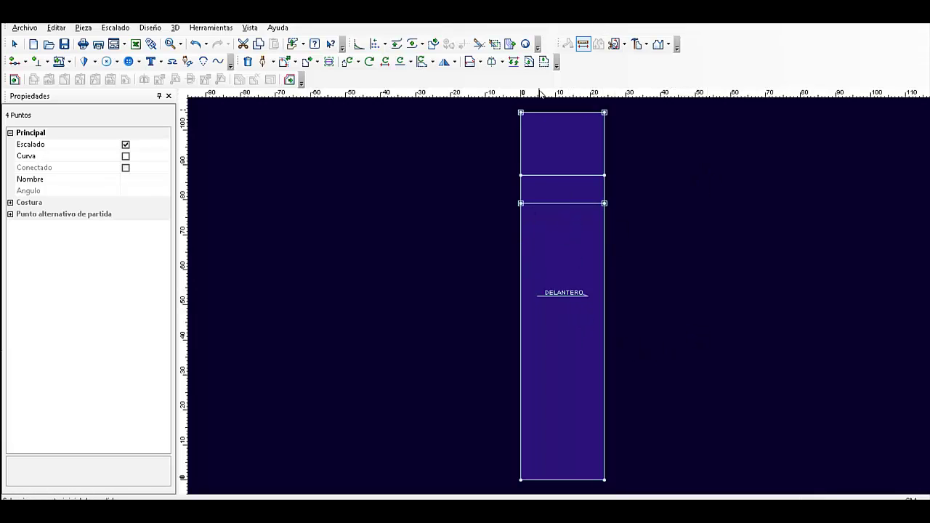
Step: Measure the piece's right edge from the lower horizontal line down to the bottom corner
left_click(585, 44)
left_click(606, 204)
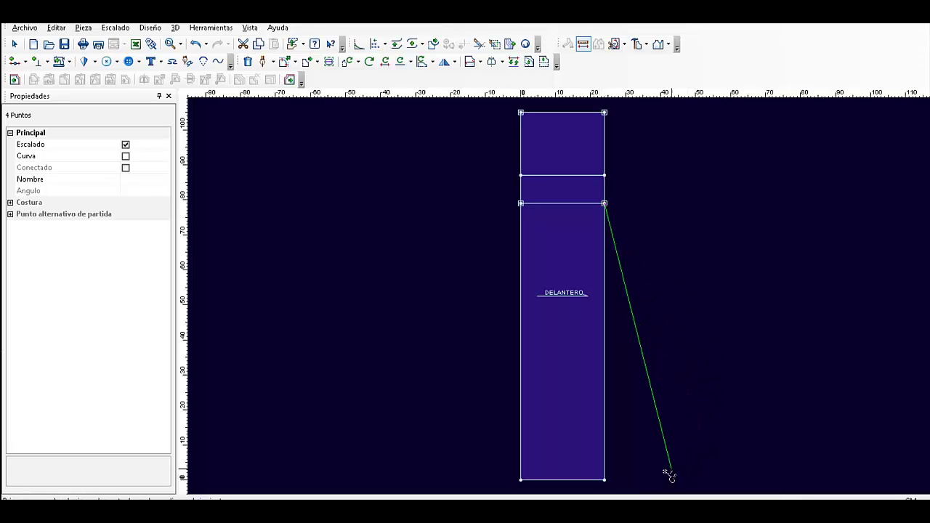
left_click(604, 481)
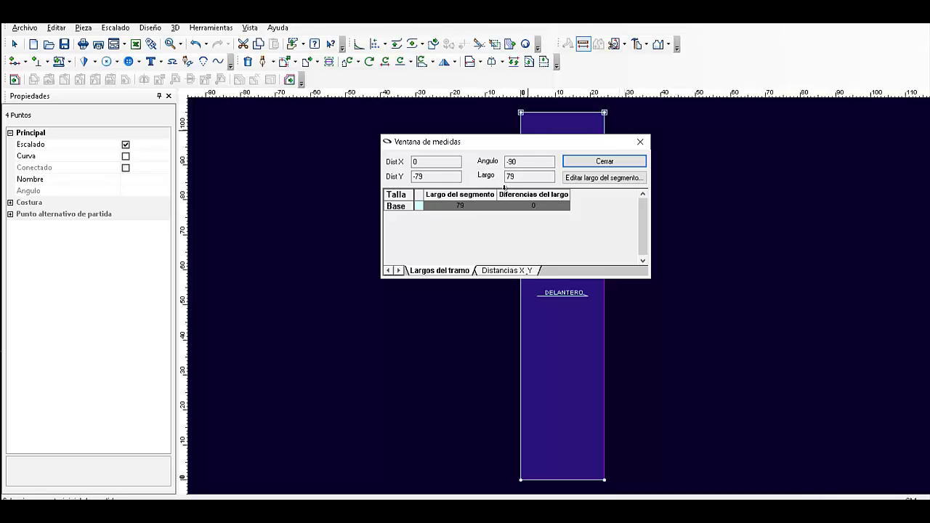
left_click(622, 167)
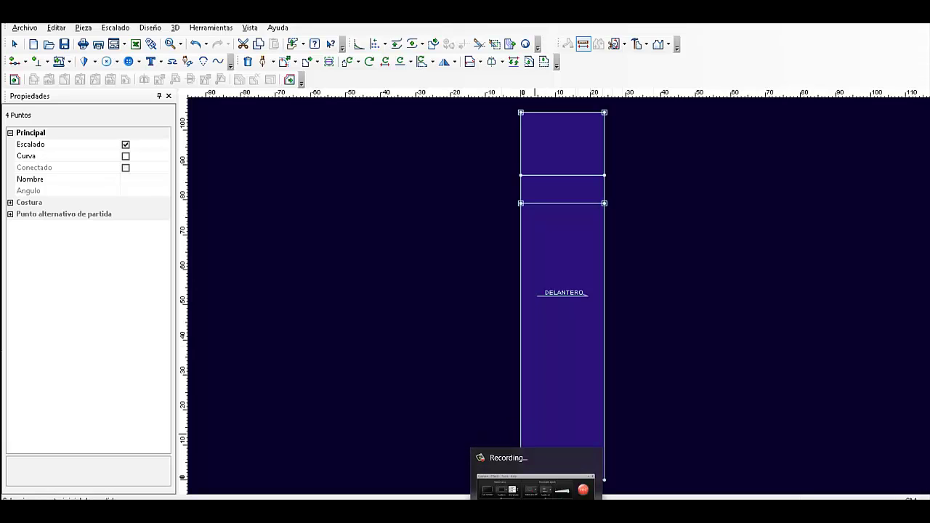
left_click(536, 508)
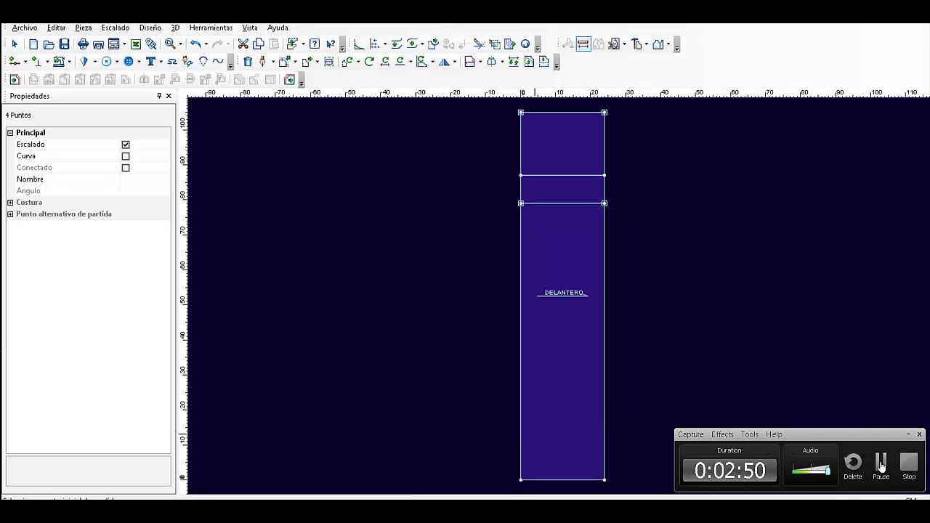
left_click(883, 465)
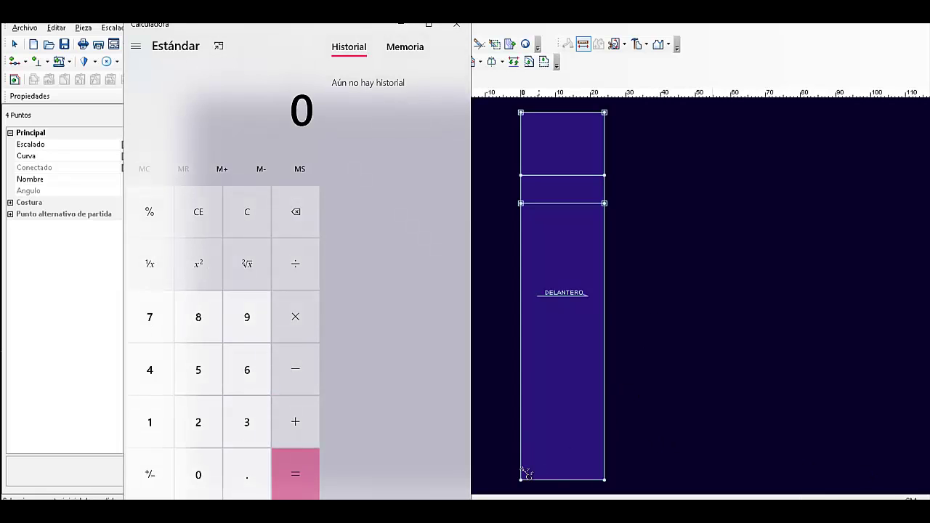
Step: In Calculator, divide 79 by 2 and add 5 to the result, then return to the pattern
left_click(161, 325)
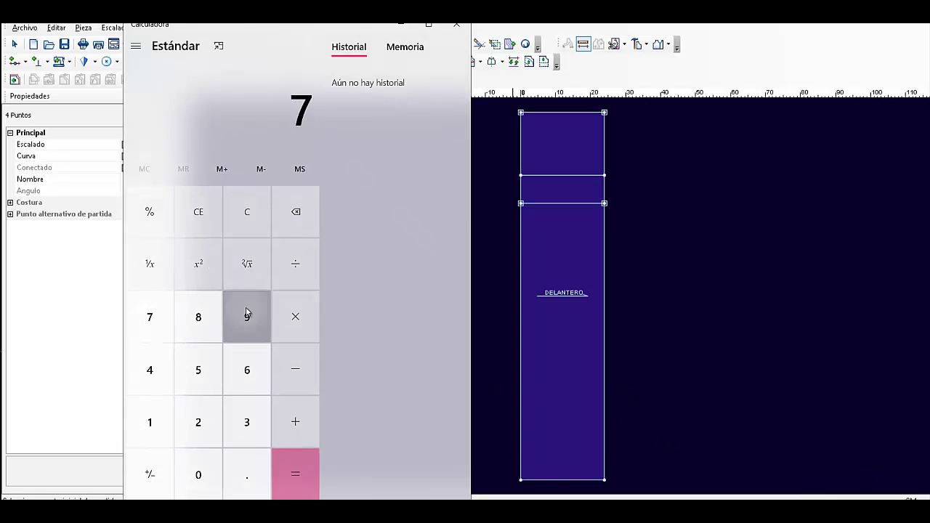
left_click(246, 314)
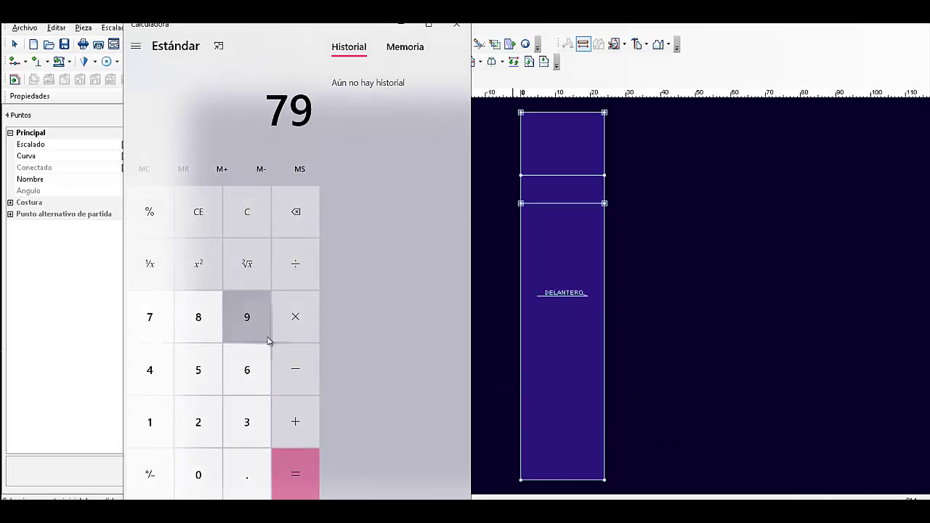
left_click(296, 265)
left_click(199, 428)
left_click(303, 480)
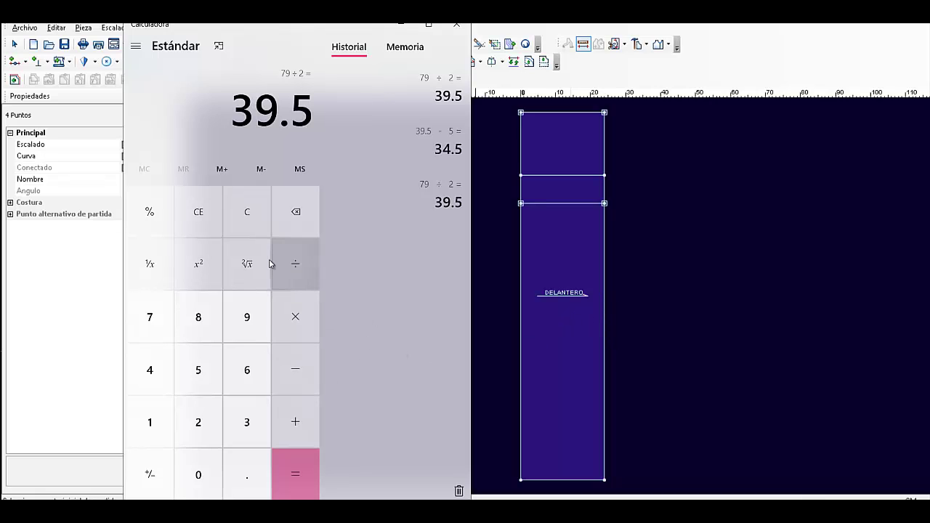
left_click(294, 422)
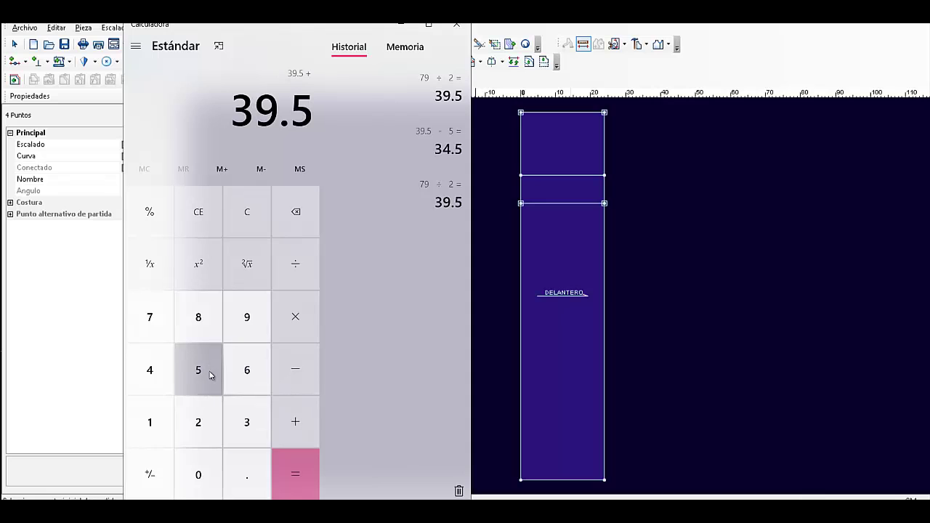
left_click(203, 372)
left_click(296, 476)
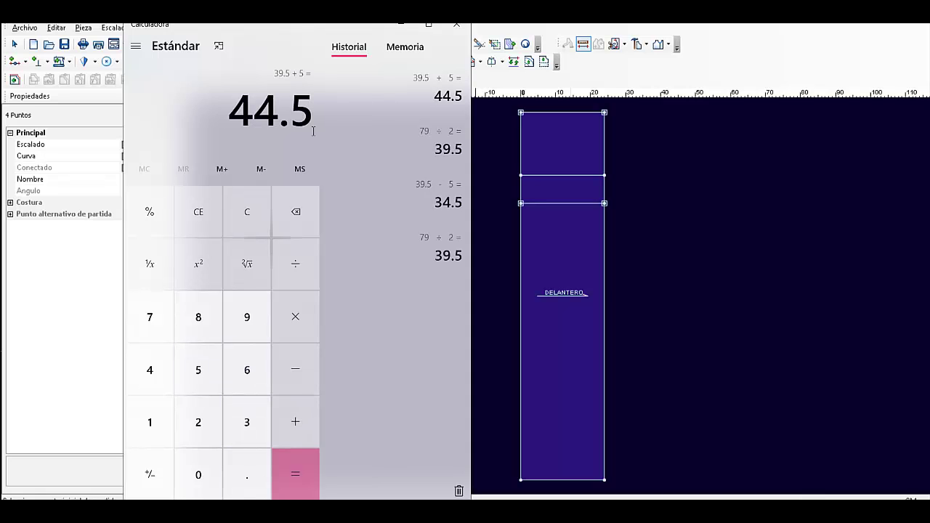
left_click(686, 210)
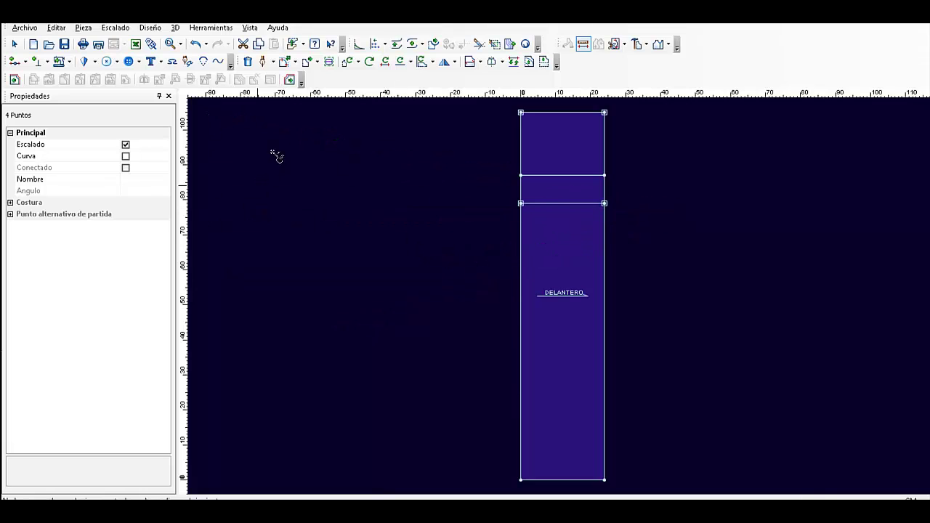
left_click(529, 63)
left_click(528, 63)
left_click(604, 481)
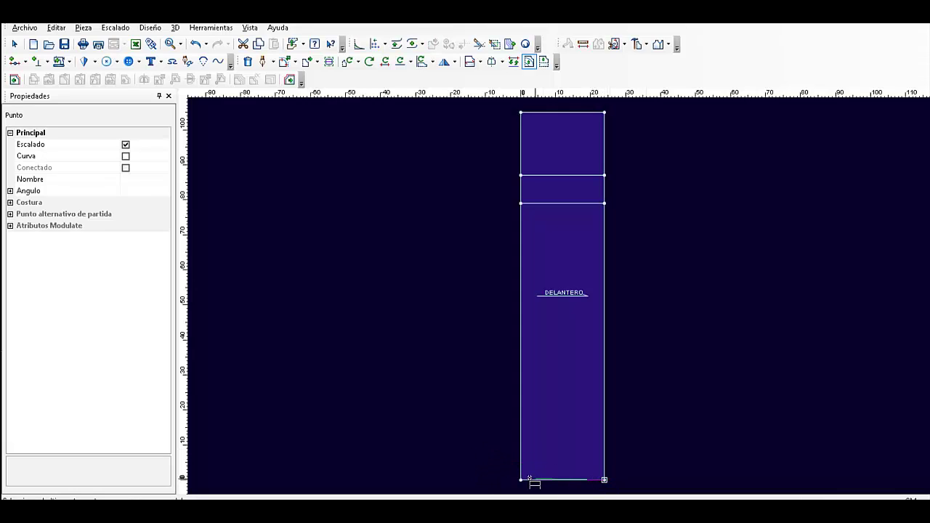
left_click(520, 481)
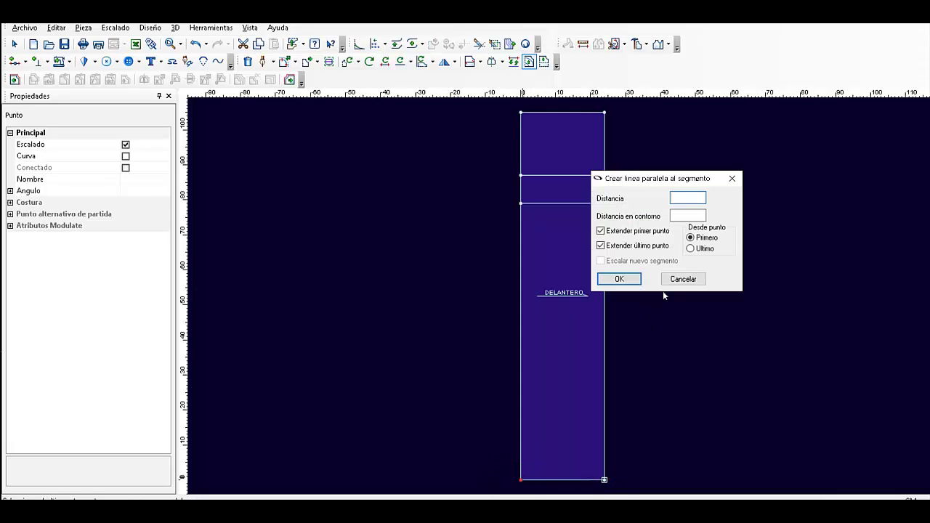
left_click(679, 279)
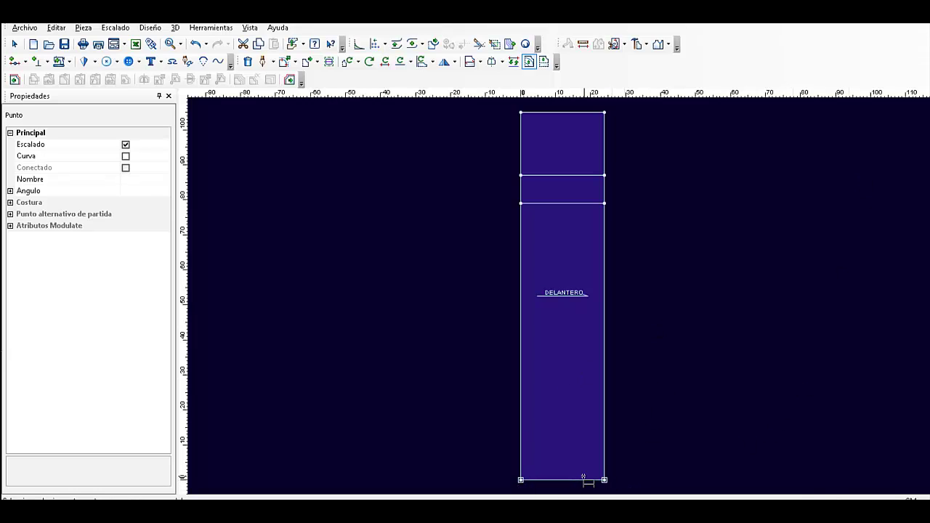
left_click(521, 480)
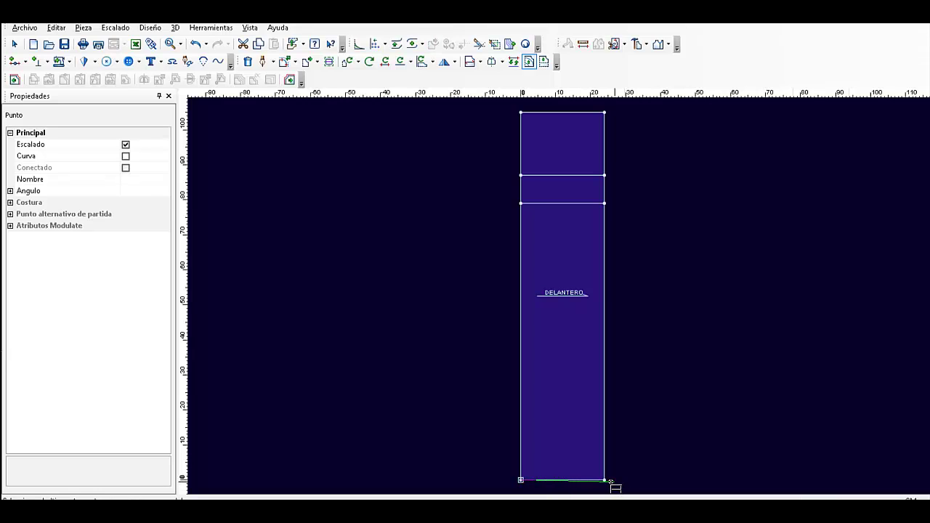
left_click(606, 480)
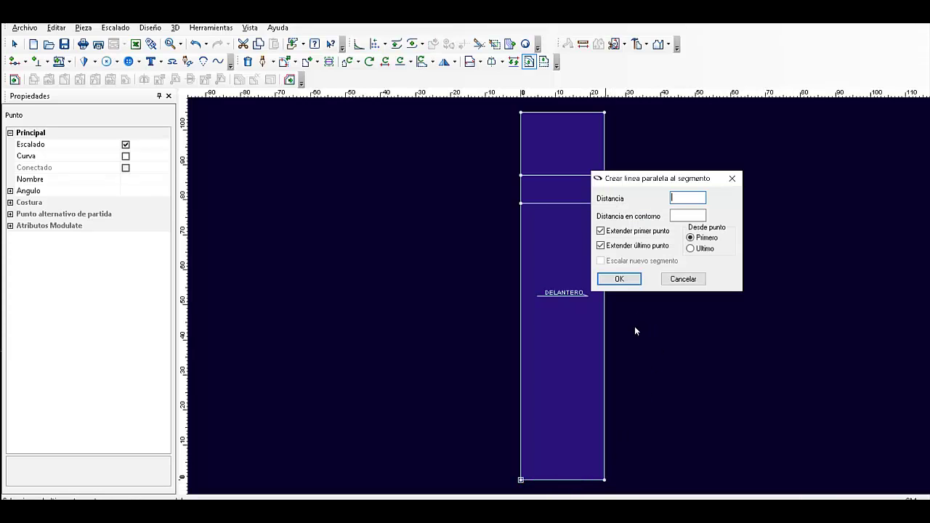
left_click(683, 279)
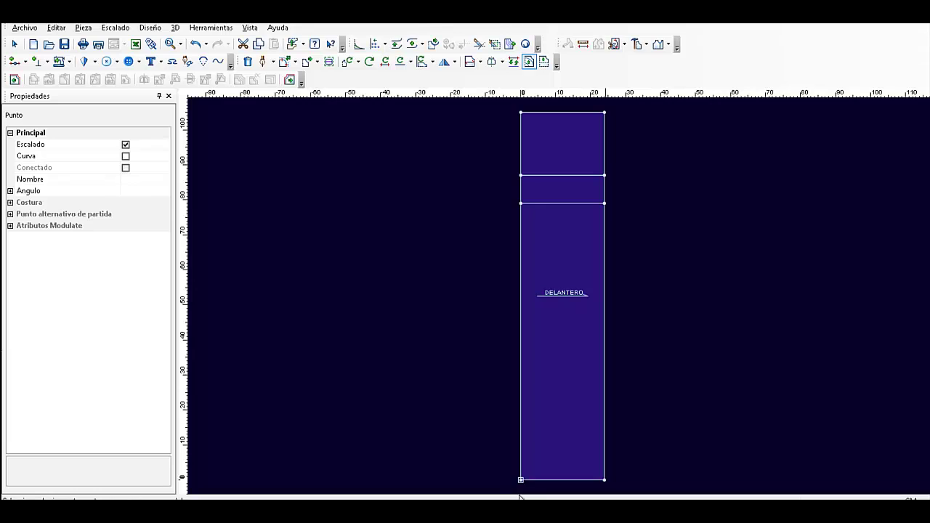
Step: Try a parallel line at a distance of 2 from the piece's contour, declining the contour points, and undo it
left_click(607, 480)
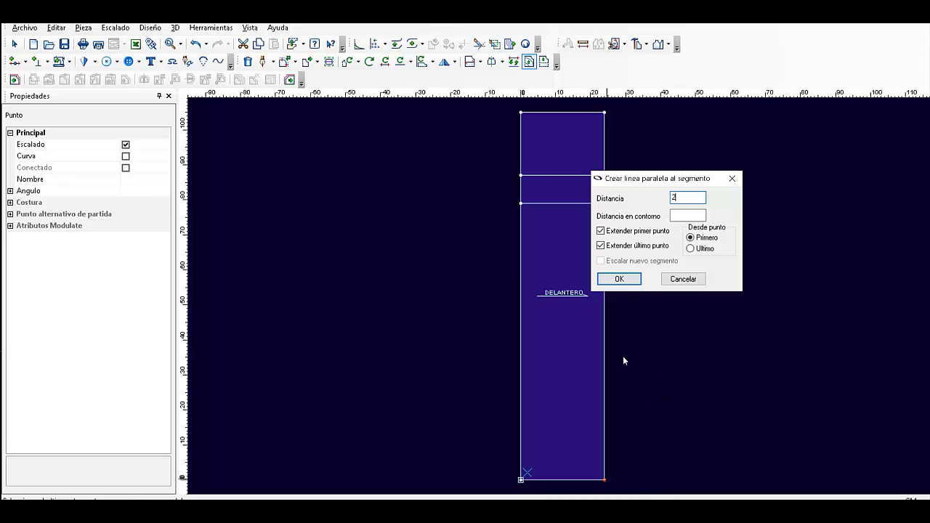
left_click(624, 282)
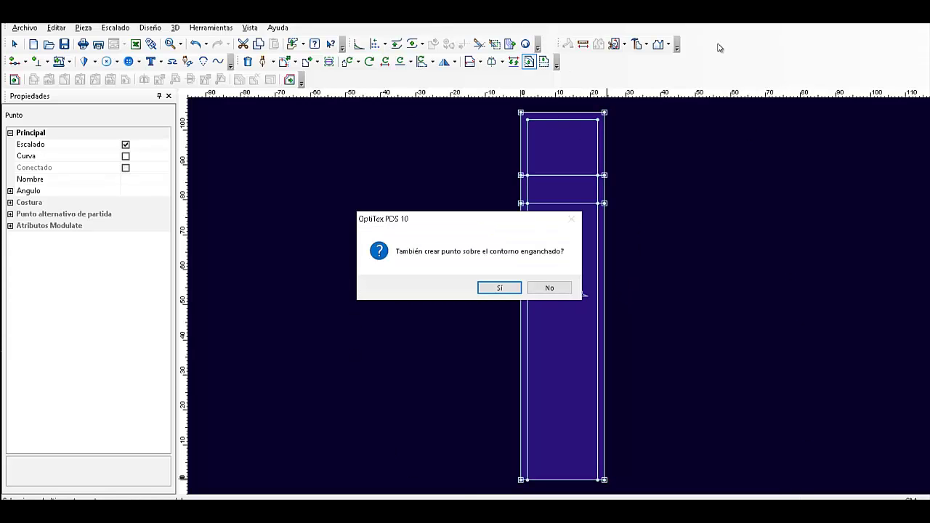
left_click(550, 288)
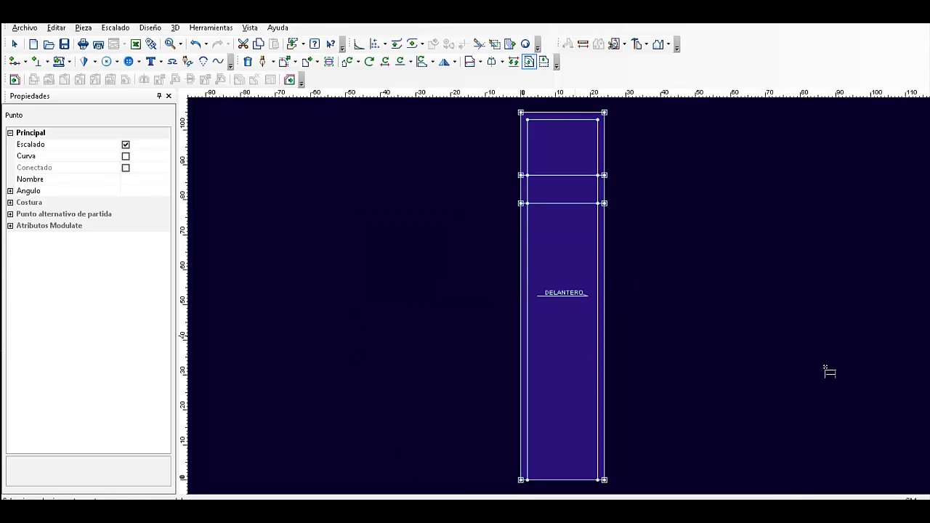
key("ctrl+z")
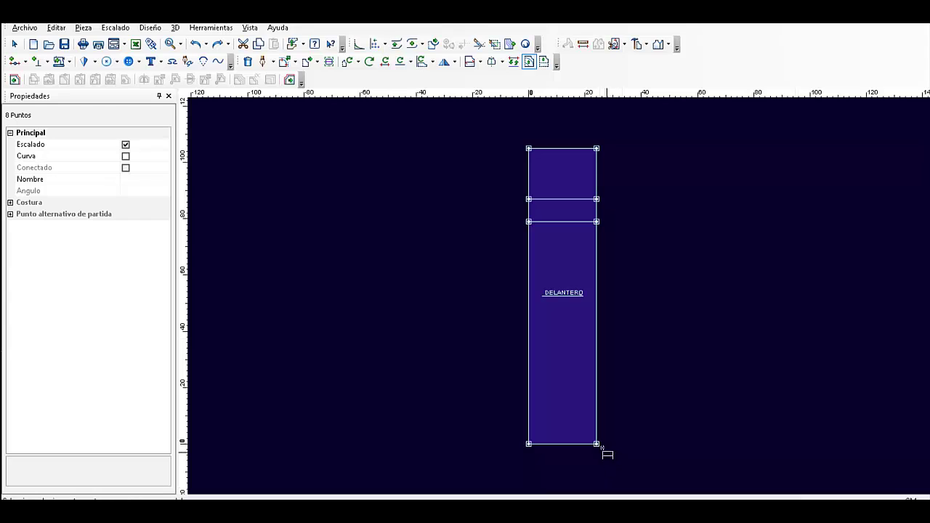
Step: Add a parallel line at a distance of 44.5 from the piece's lower edge, with points created on the contour
left_click_drag(596, 444, 528, 446)
left_click(527, 444)
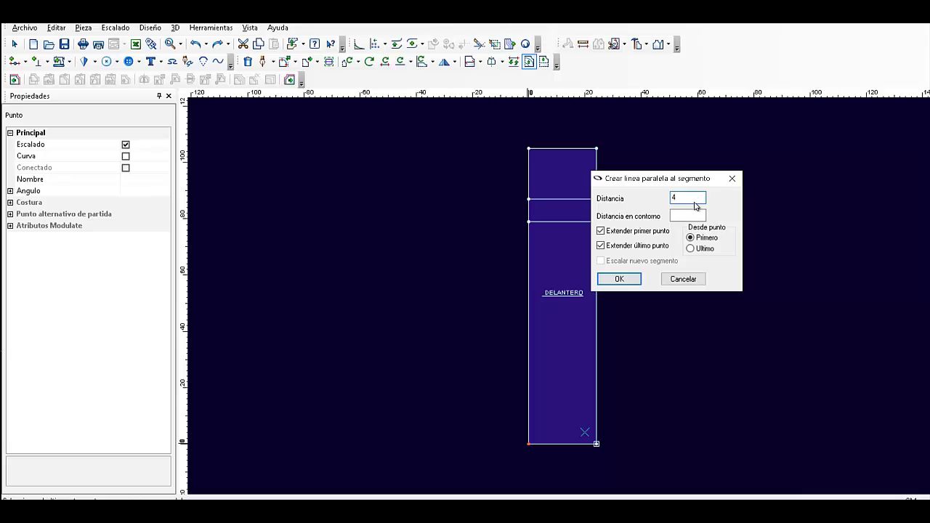
type("44.5")
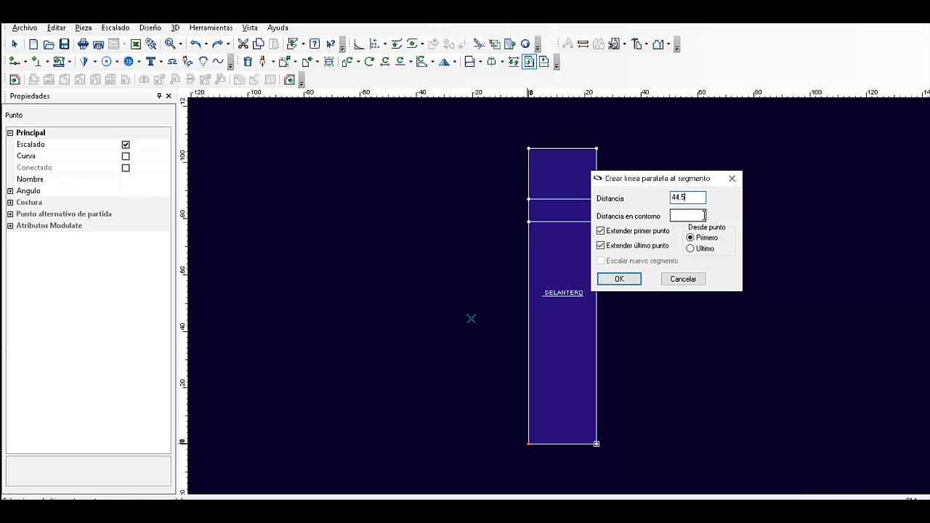
left_click(634, 282)
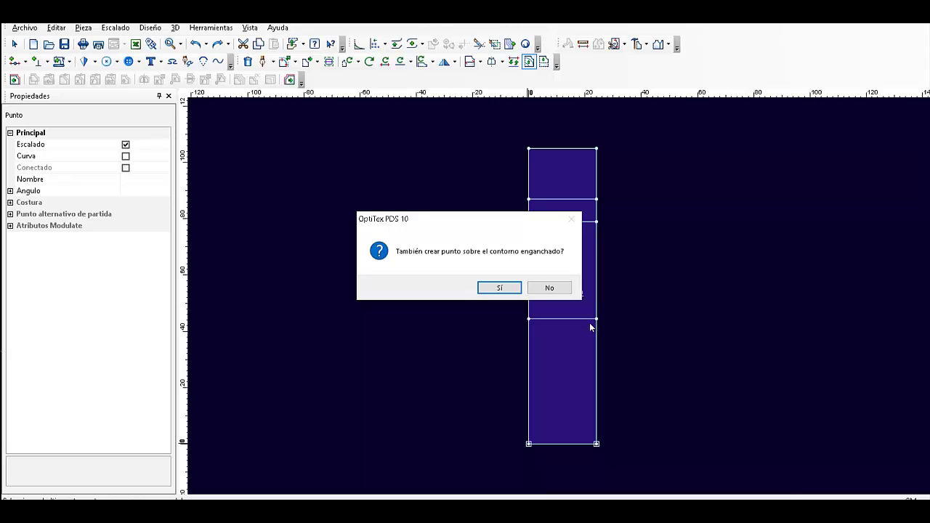
left_click(510, 287)
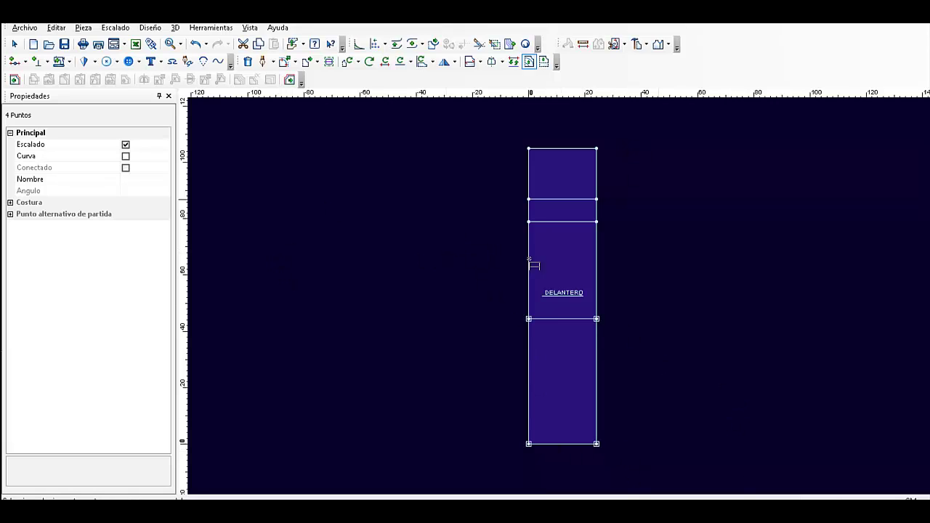
Step: Examine the area around the two upper horizontal construction lines up close, zooming to the selection and to a rectangle
scroll(519, 211, "down", 1)
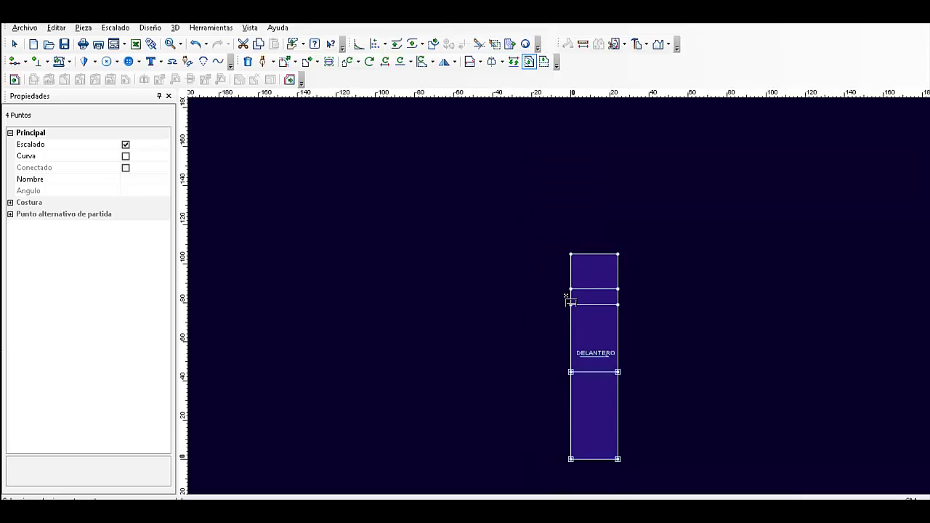
scroll(567, 297, "up", 2)
scroll(542, 232, "up", 3)
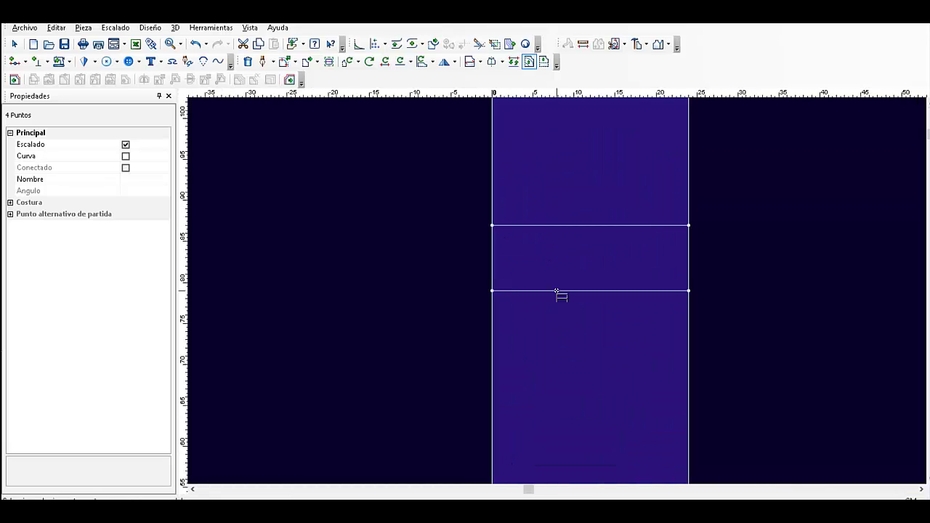
scroll(558, 292, "up", 1)
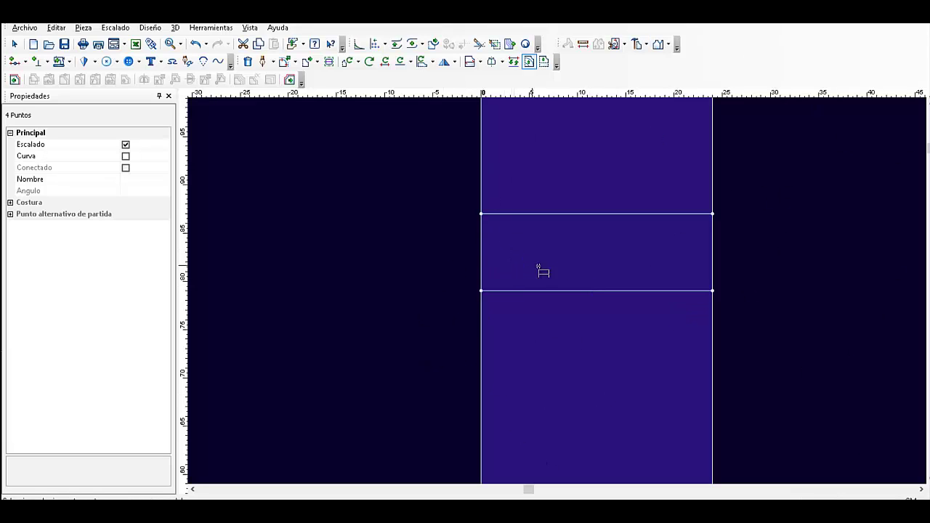
scroll(553, 271, "down", 1)
scroll(553, 271, "up", 2)
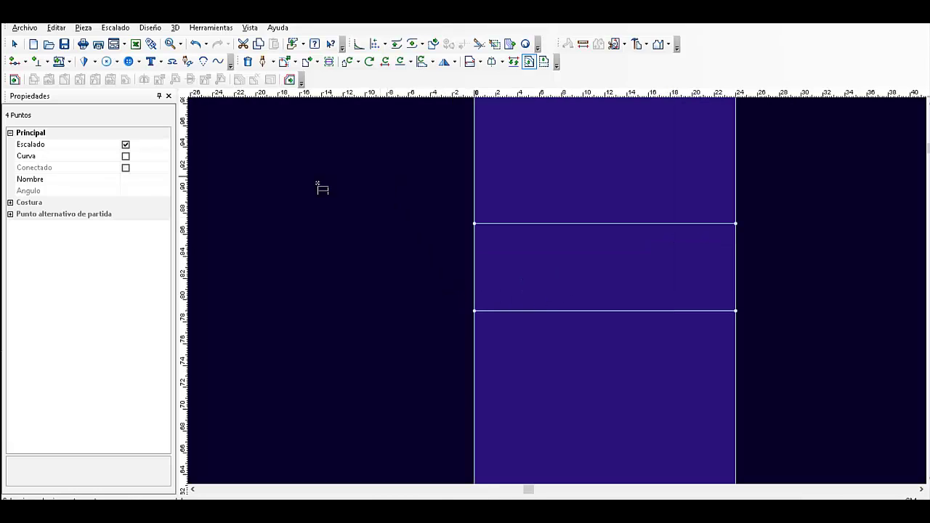
left_click(182, 43)
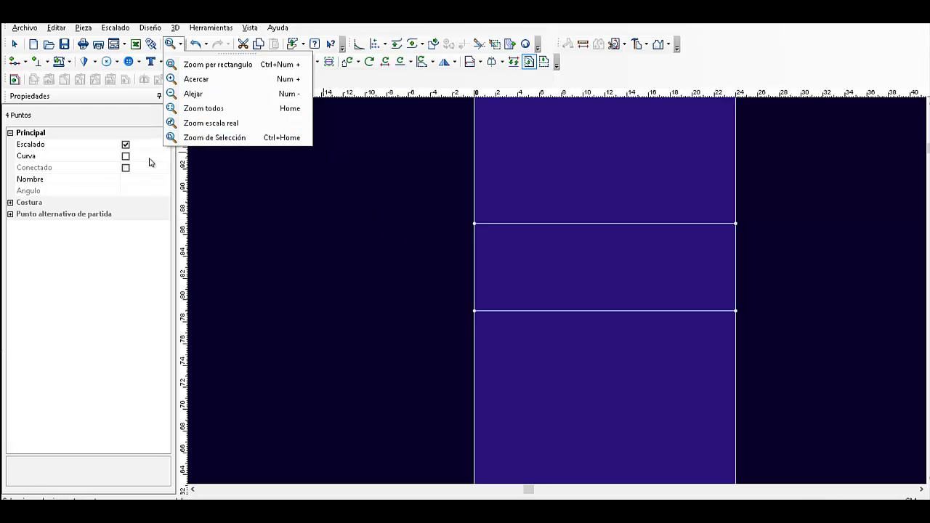
left_click(198, 142)
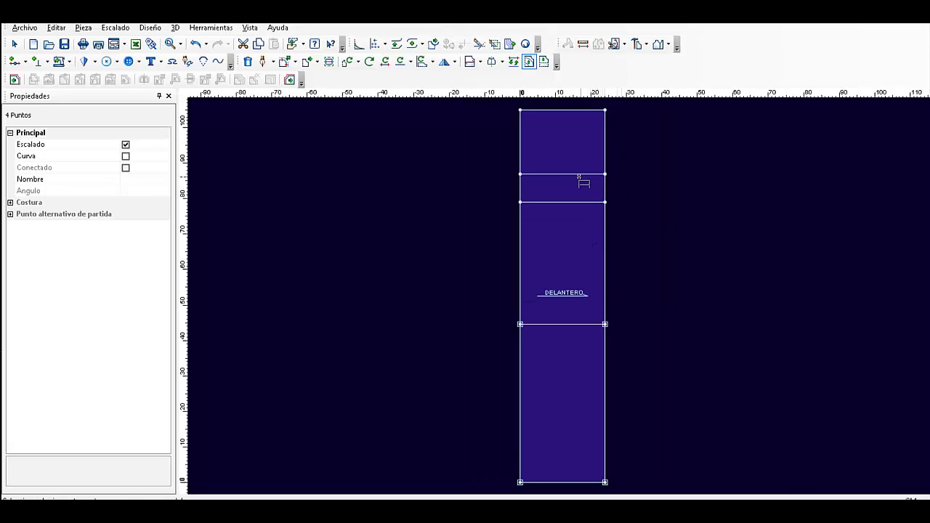
scroll(560, 181, "down", 2)
scroll(560, 181, "up", 4)
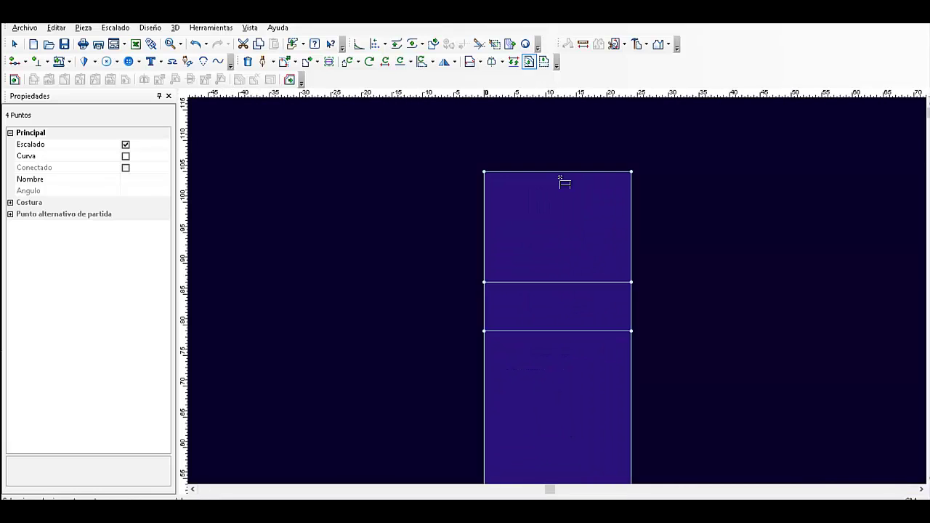
scroll(556, 291, "up", 1)
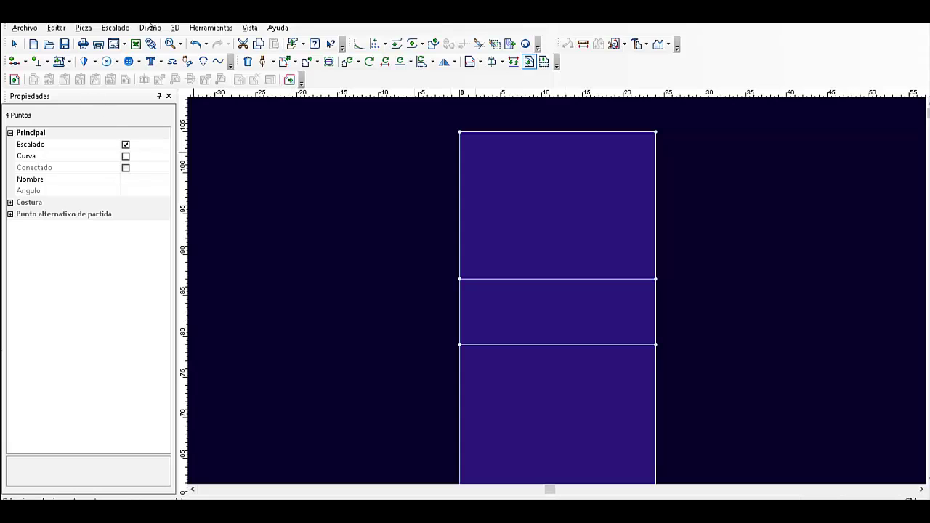
left_click(182, 44)
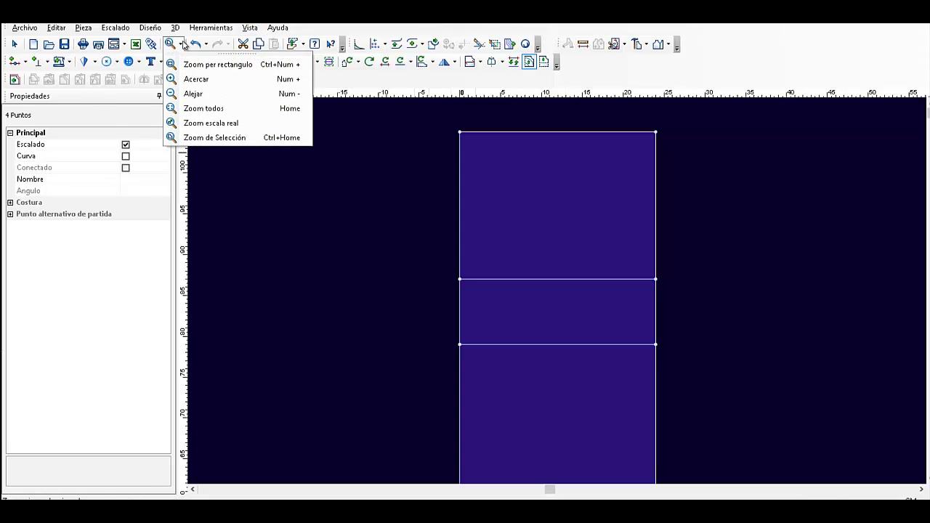
left_click(218, 65)
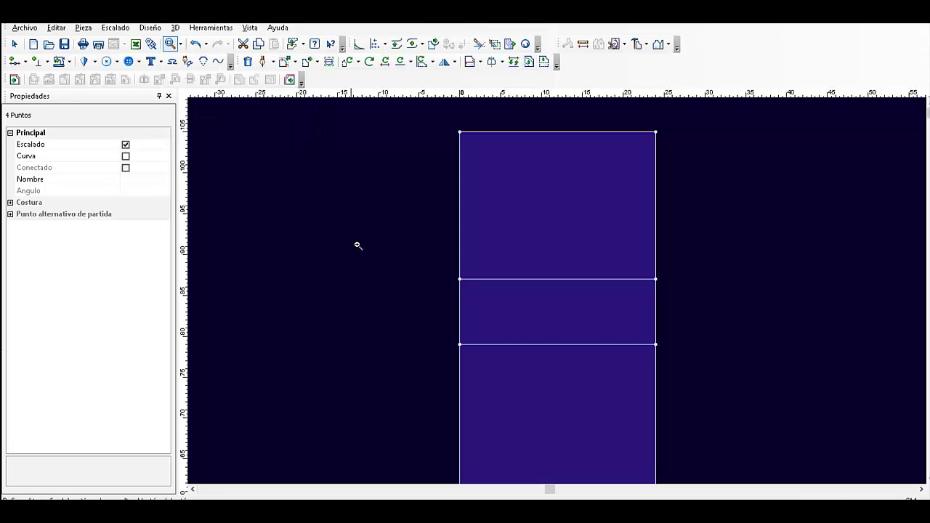
left_click_drag(356, 242, 624, 414)
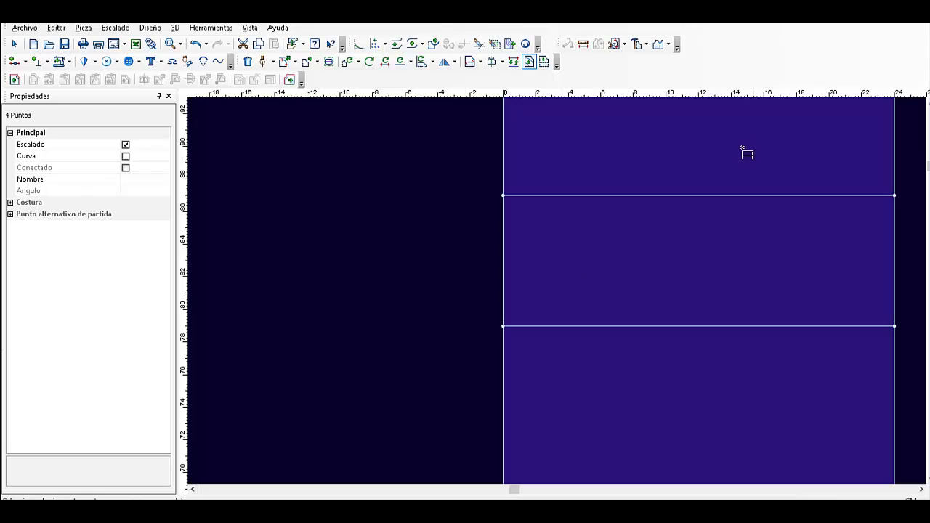
Step: Draw an internal line from the left end of the second horizontal line below the upper edge, offset -4.5 horizontally and 0 vertically
left_click(263, 63)
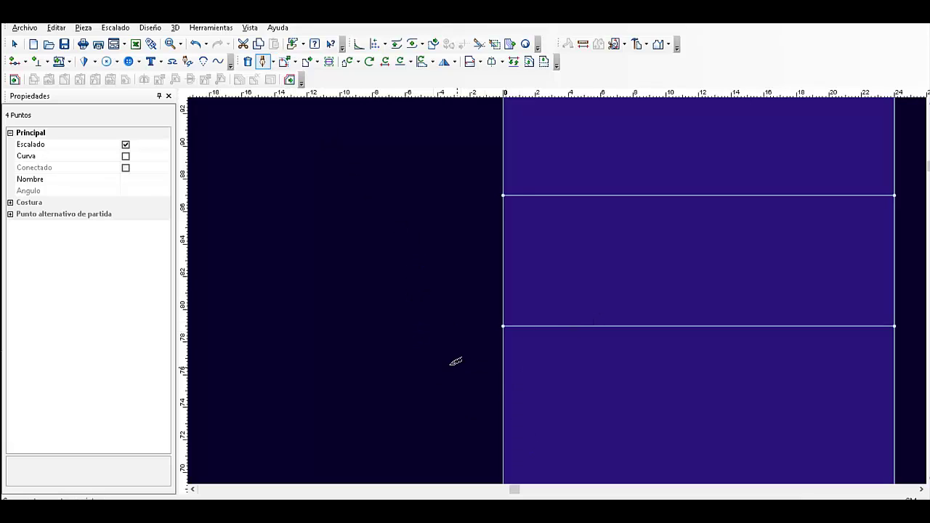
left_click(503, 327)
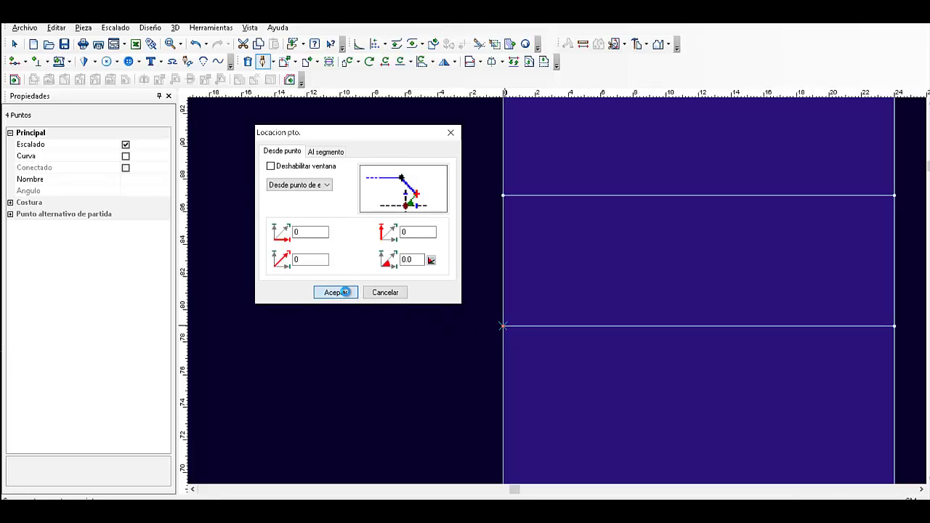
left_click(335, 293)
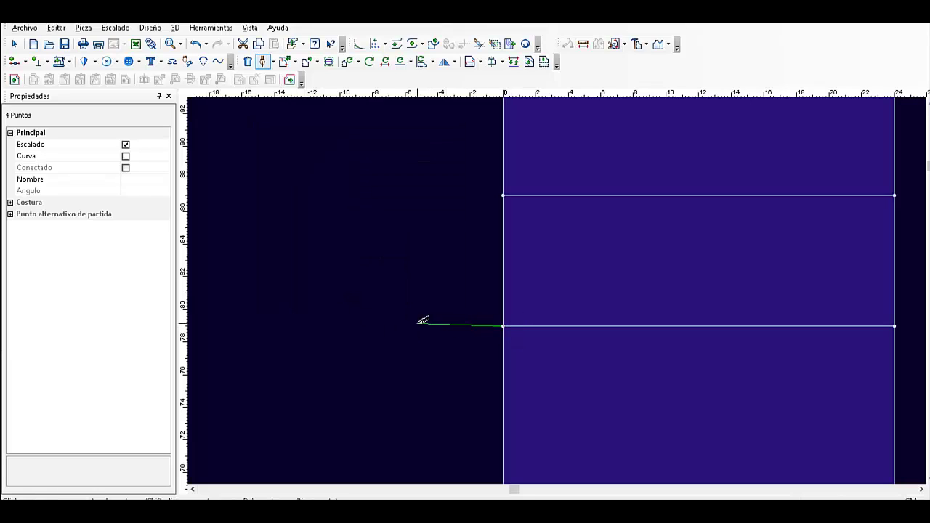
left_click(412, 326)
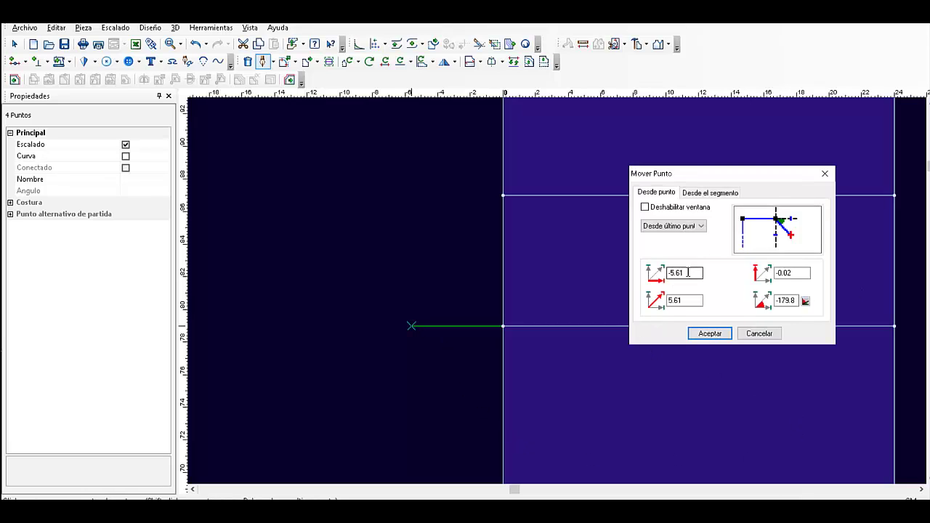
left_click_drag(689, 274, 680, 272)
type("-4")
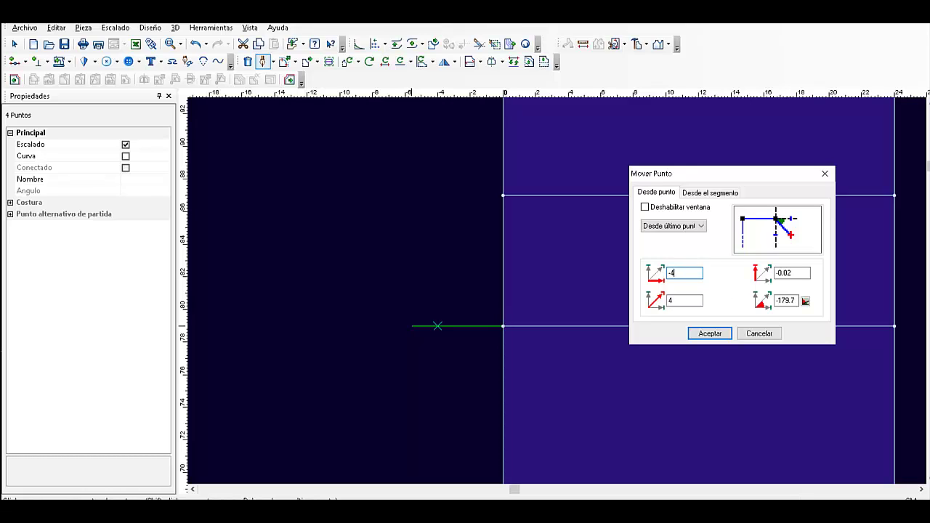
type(".5")
left_click(806, 272)
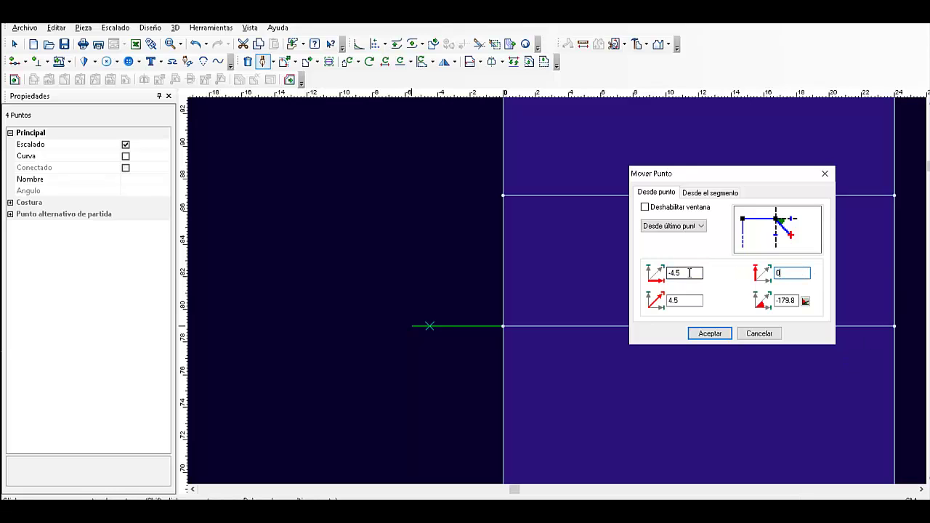
type("0")
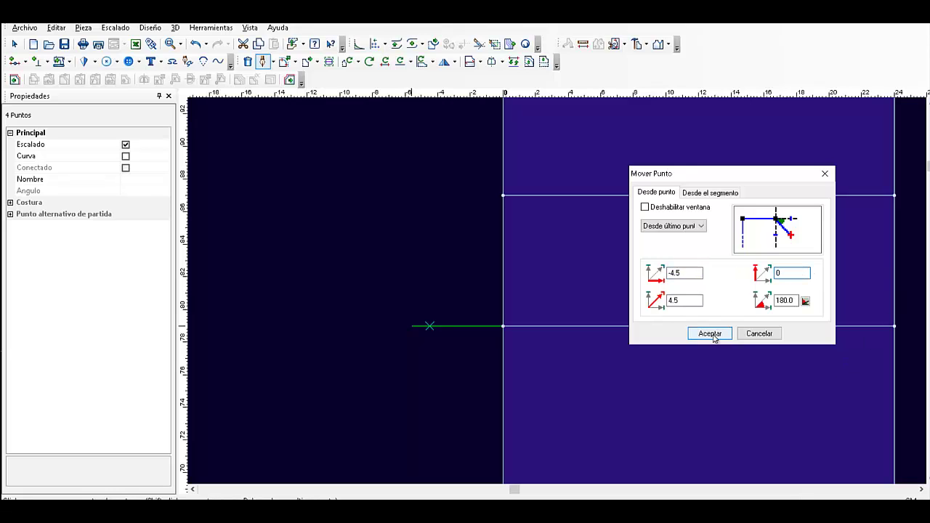
left_click(714, 335)
left_click(430, 327)
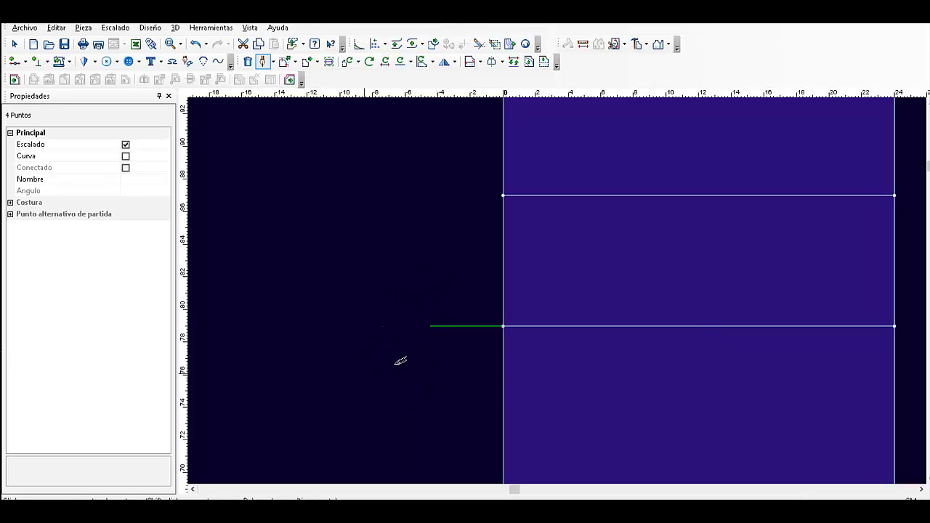
key("Escape")
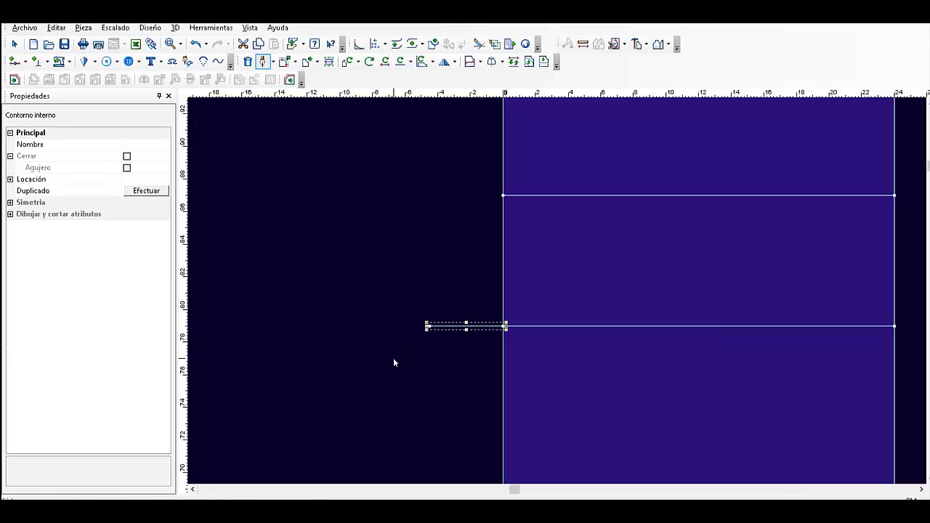
key("Escape")
left_click(419, 259)
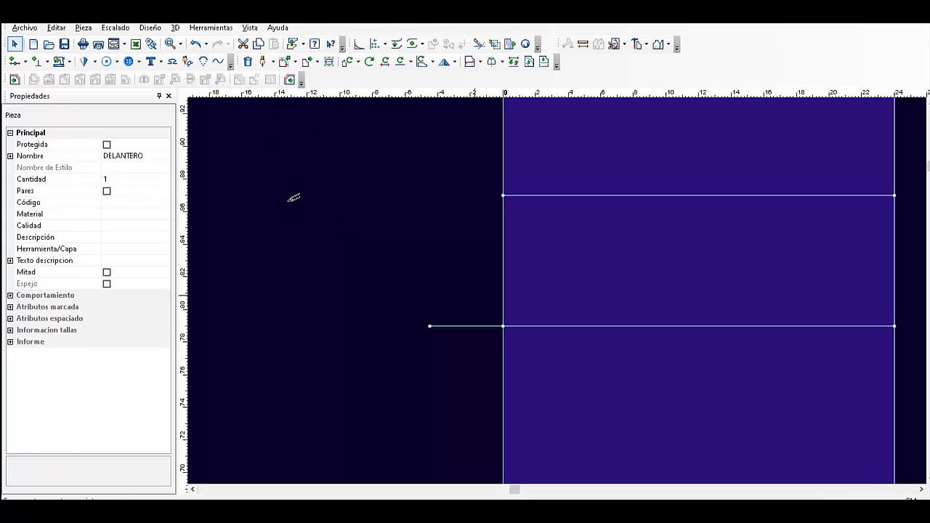
Step: Draw an internal curve from the upper horizontal line's left end through a point offset about -1.45 and -6.45 to the extension's outer tip
key("n")
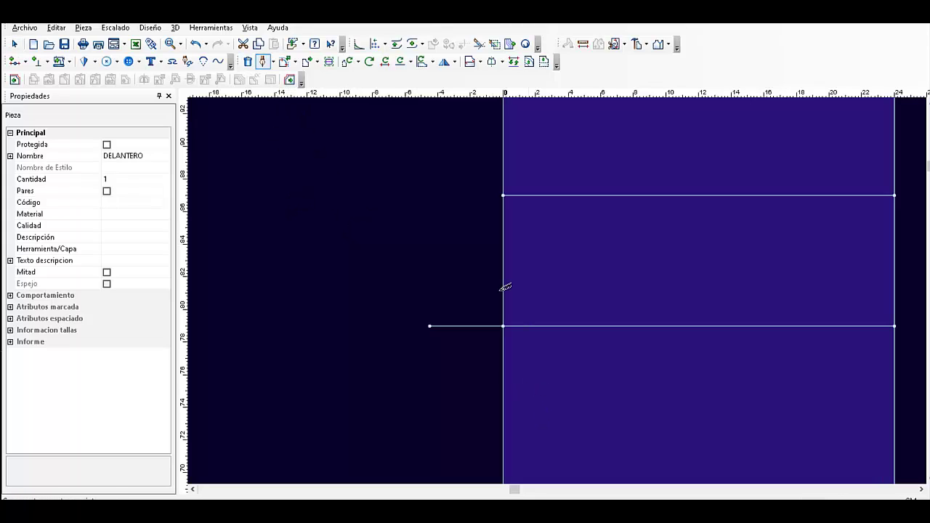
left_click(504, 195)
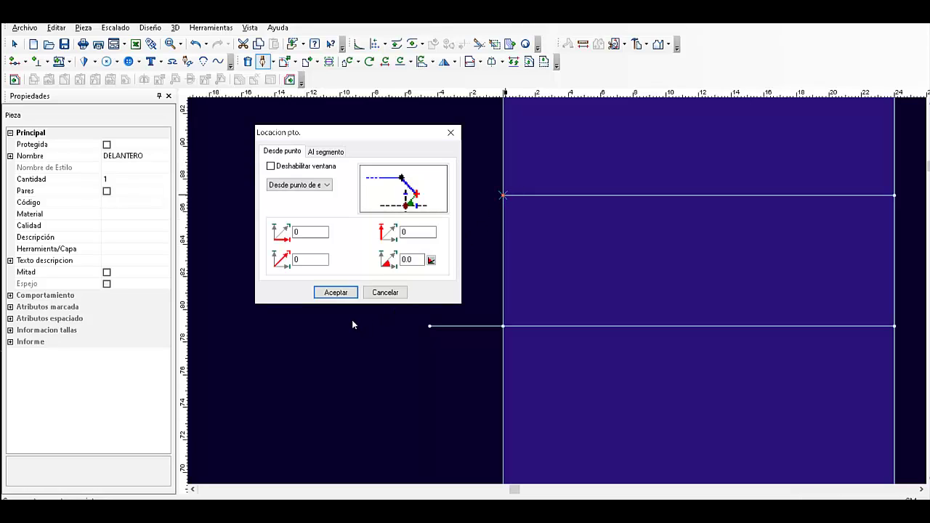
left_click(331, 292)
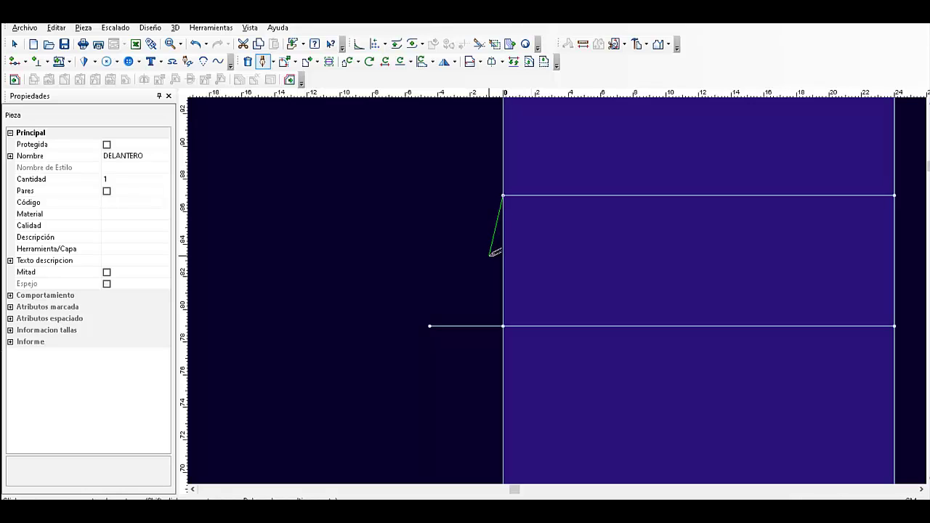
left_click(479, 300)
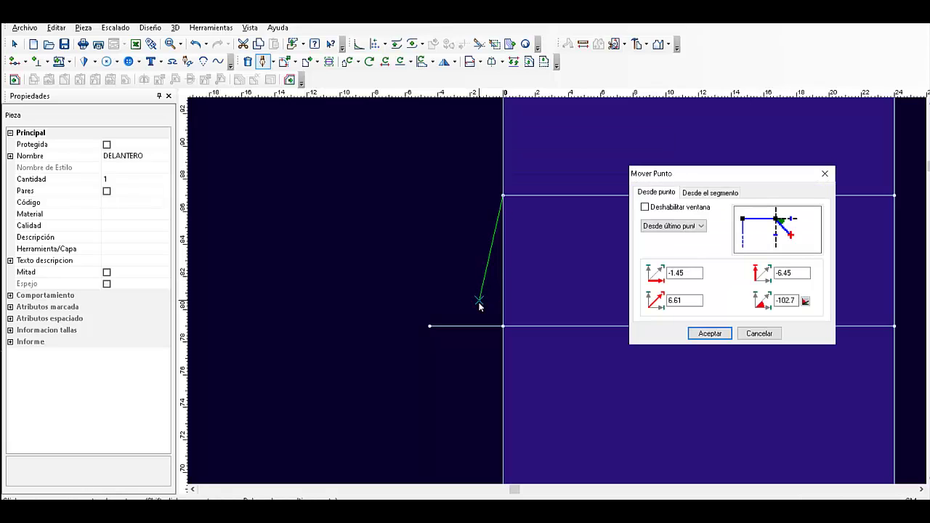
left_click(713, 334)
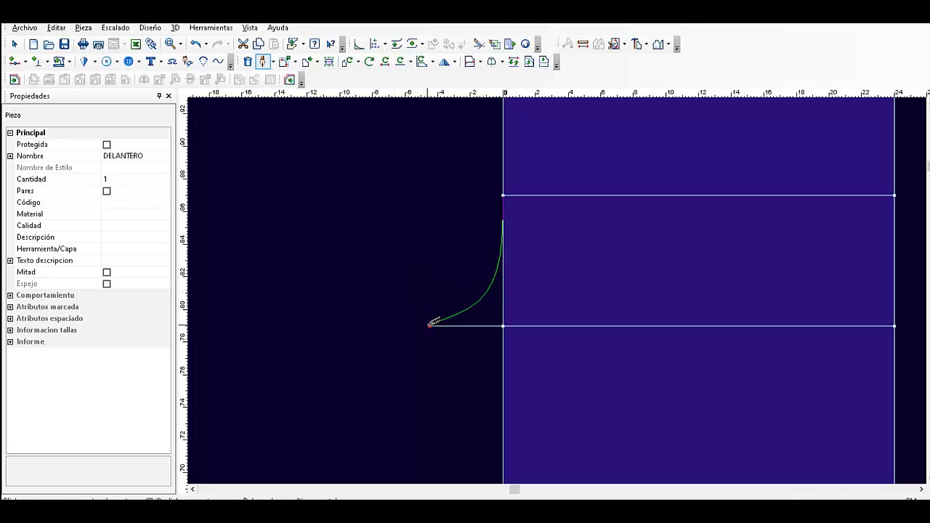
left_click(430, 324)
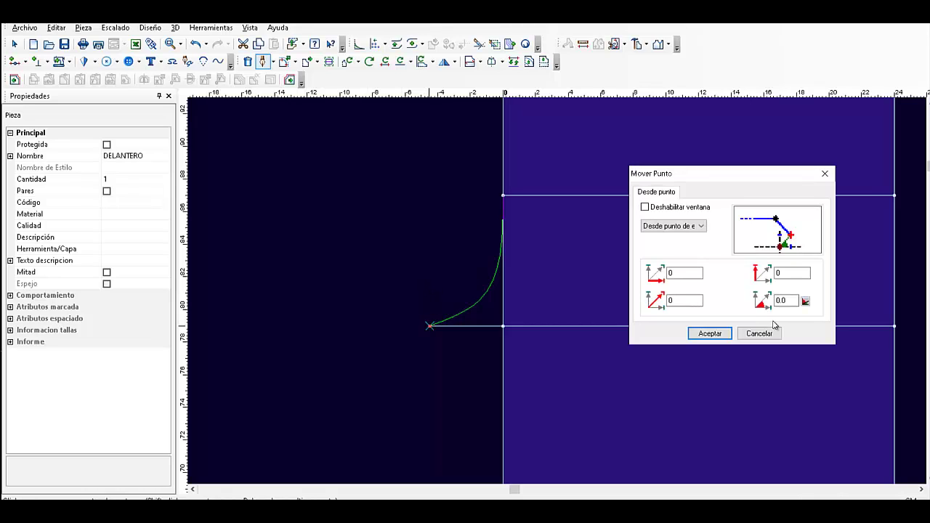
left_click(710, 334)
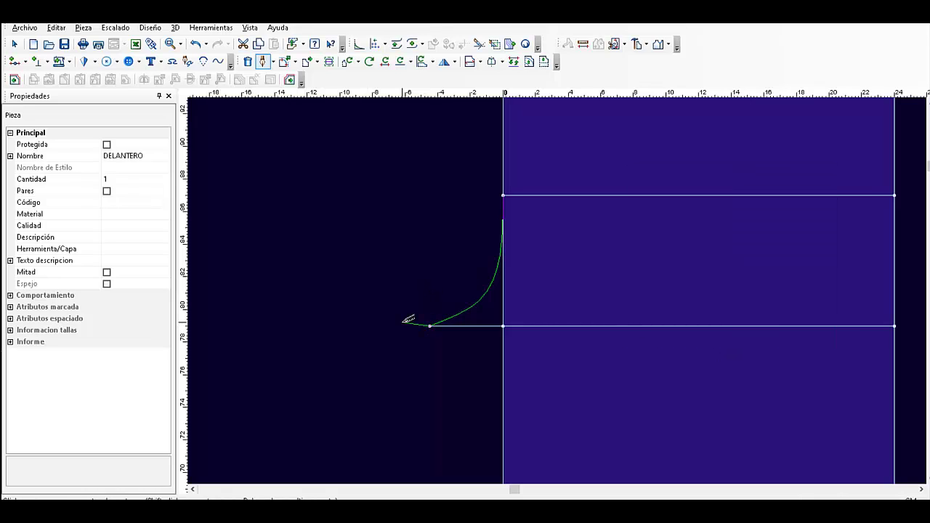
right_click(404, 324)
left_click(317, 270)
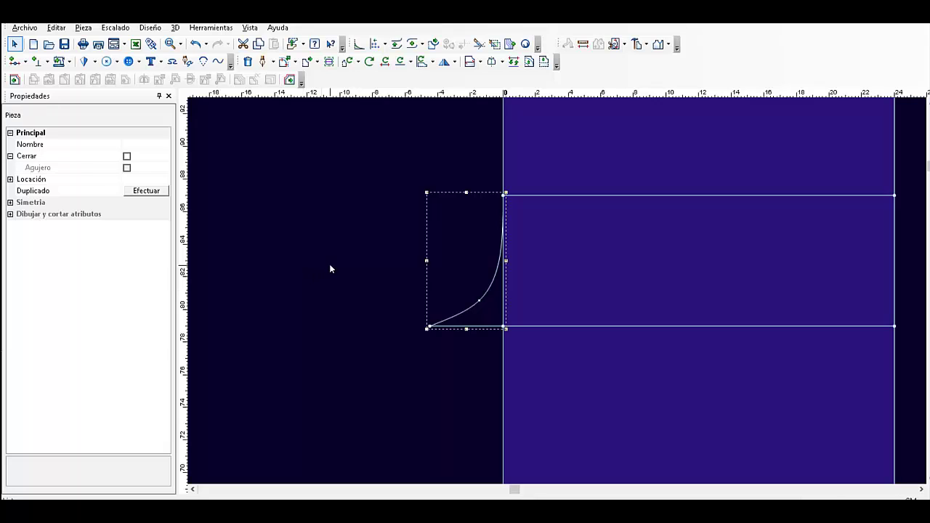
Step: Measure the full width from the extension's outer tip to the right end of the same horizontal line
scroll(436, 287, "up", 1)
scroll(558, 290, "down", 4)
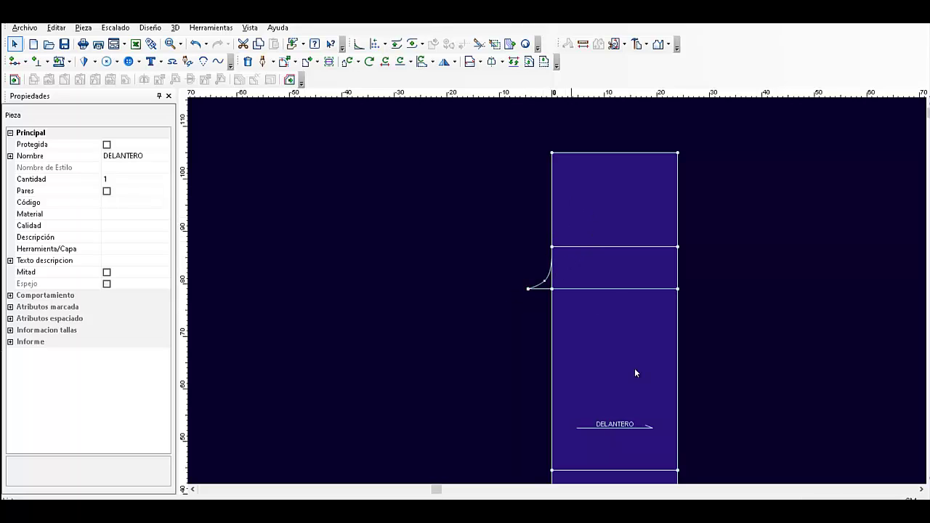
scroll(641, 278, "down", 2)
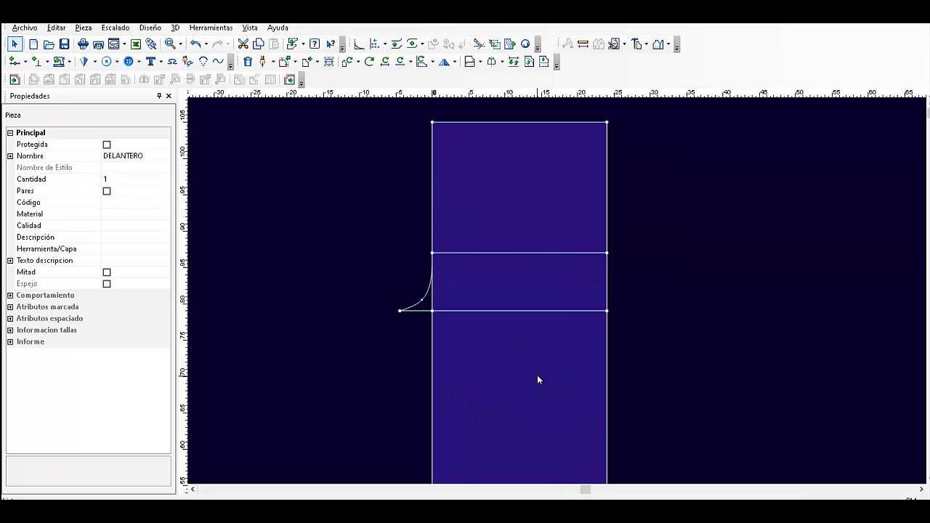
scroll(538, 377, "down", 2)
scroll(537, 371, "up", 2)
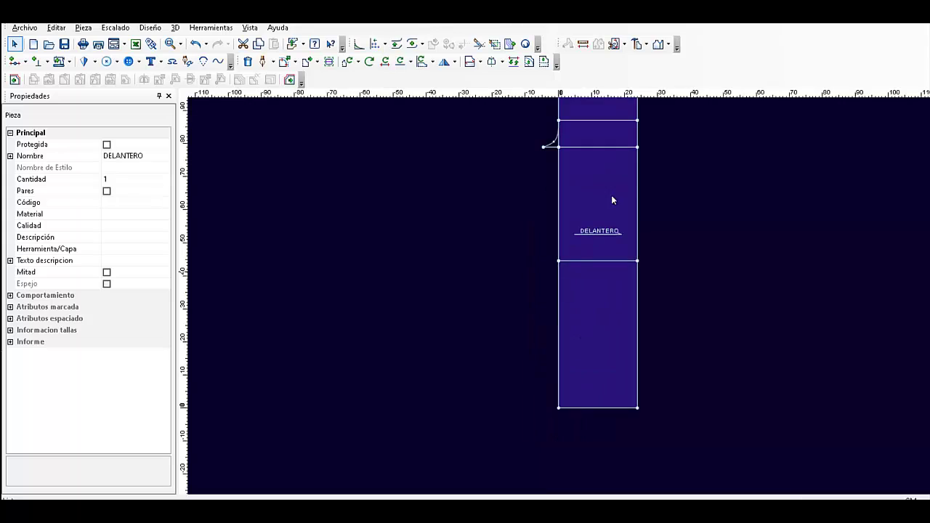
scroll(626, 168, "down", 1)
scroll(561, 298, "up", 2)
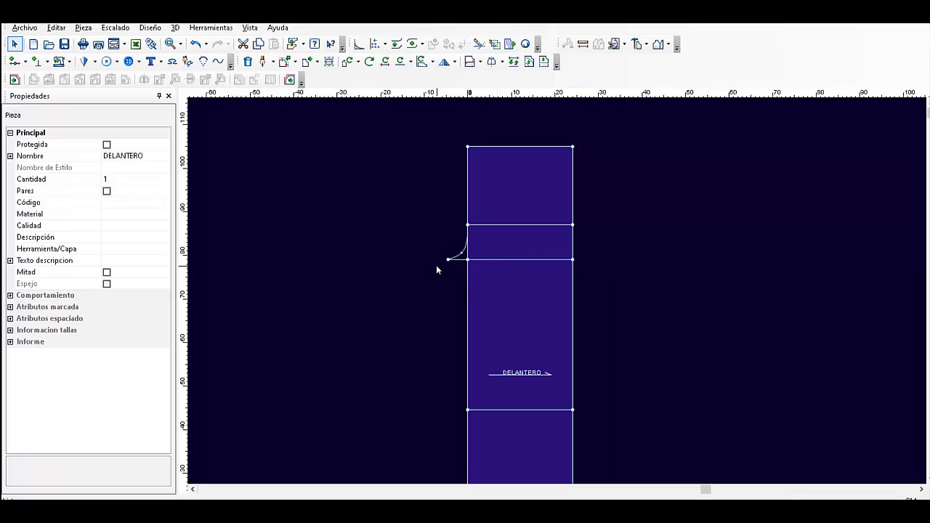
left_click(584, 43)
left_click(447, 259)
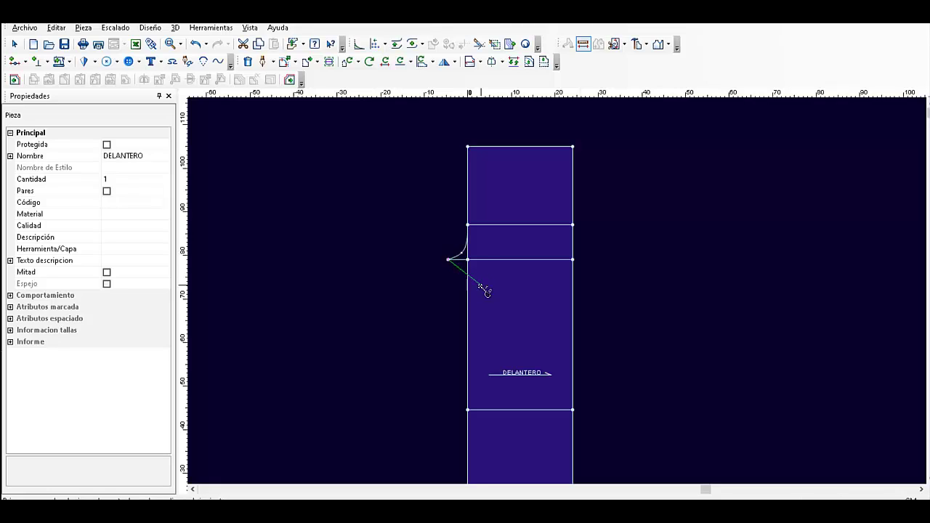
left_click(574, 260)
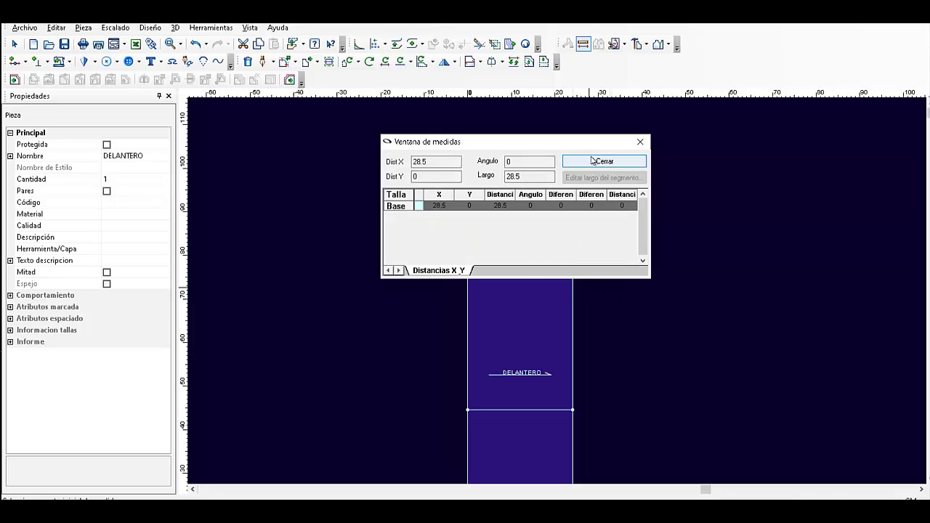
left_click_drag(563, 144, 554, 328)
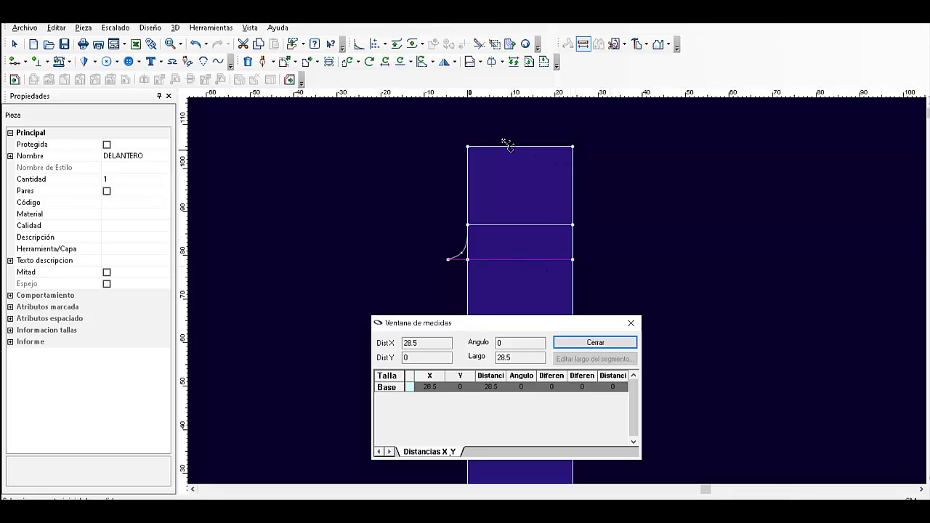
left_click(600, 343)
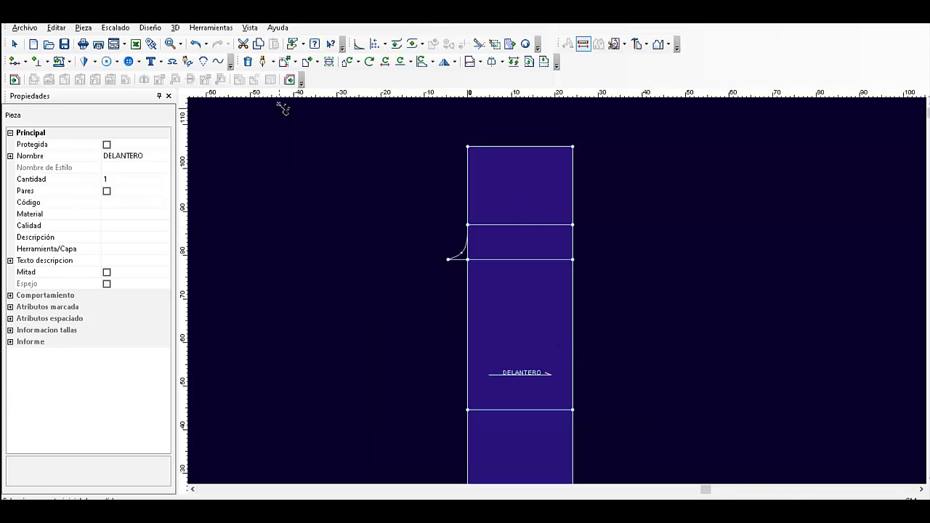
Step: Start an internal line on the piece's upper edge at 14.5 from the right corner, creating a point on the contour
left_click(263, 61)
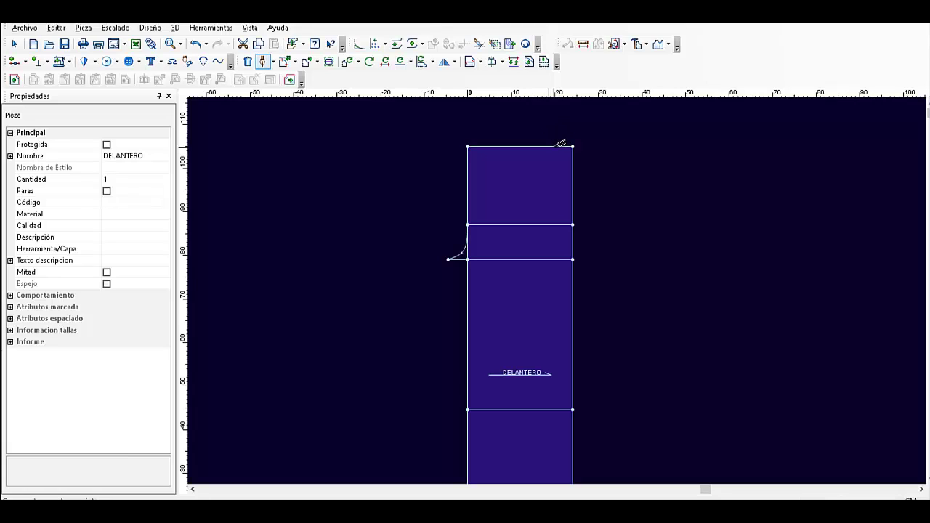
left_click(554, 146)
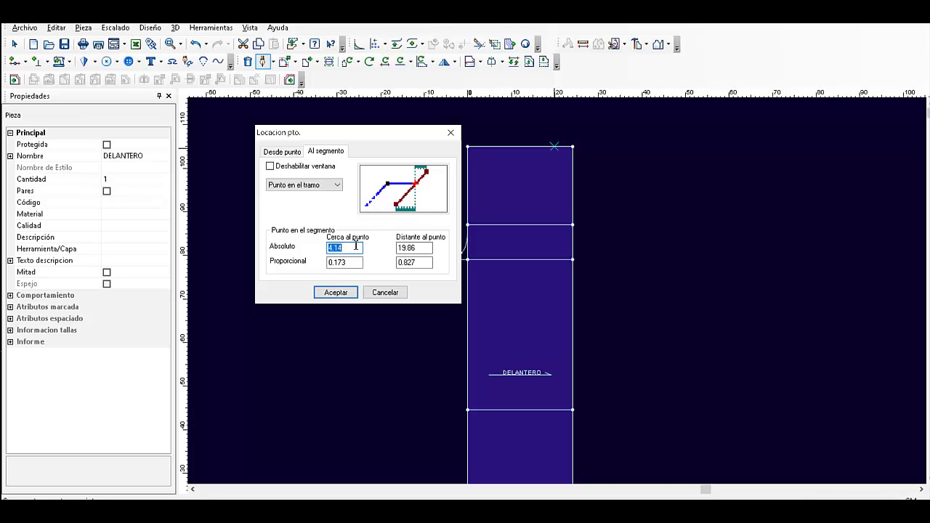
type("14.5")
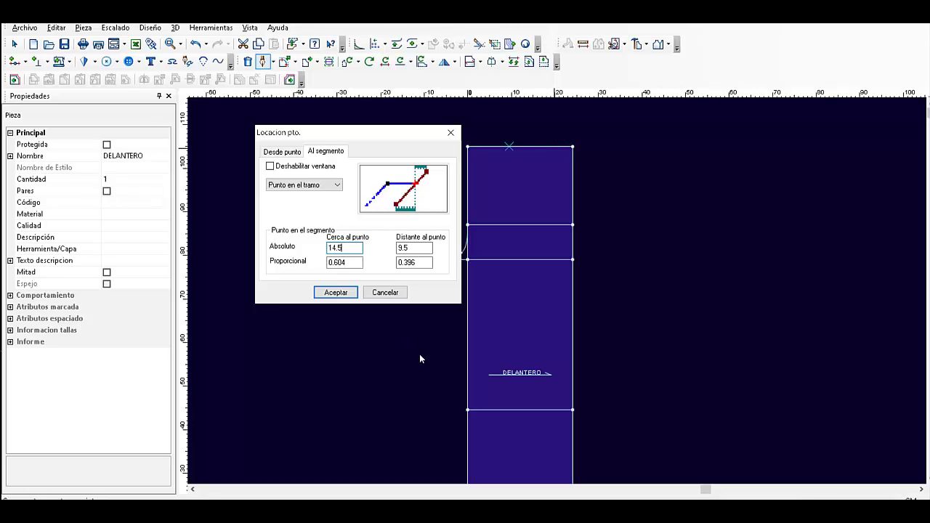
left_click(341, 294)
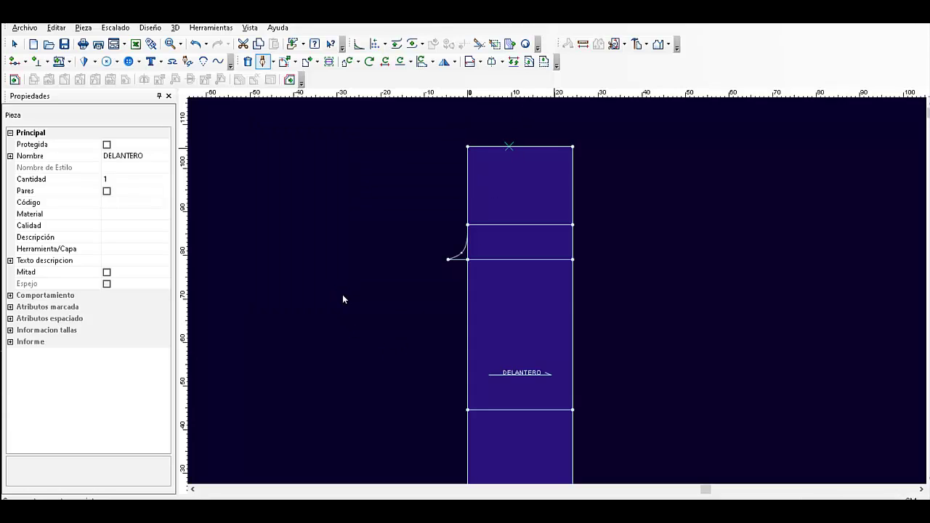
left_click(500, 288)
Step: End the vertical internal line on the piece's lower edge at 9.3 from the left corner, creating a point on the contour
scroll(573, 278, "up", 2)
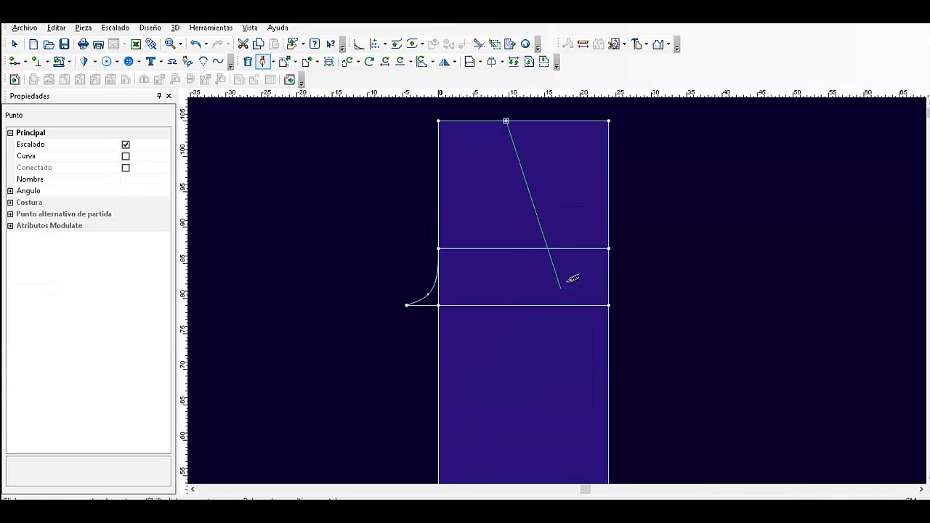
scroll(573, 278, "down", 4)
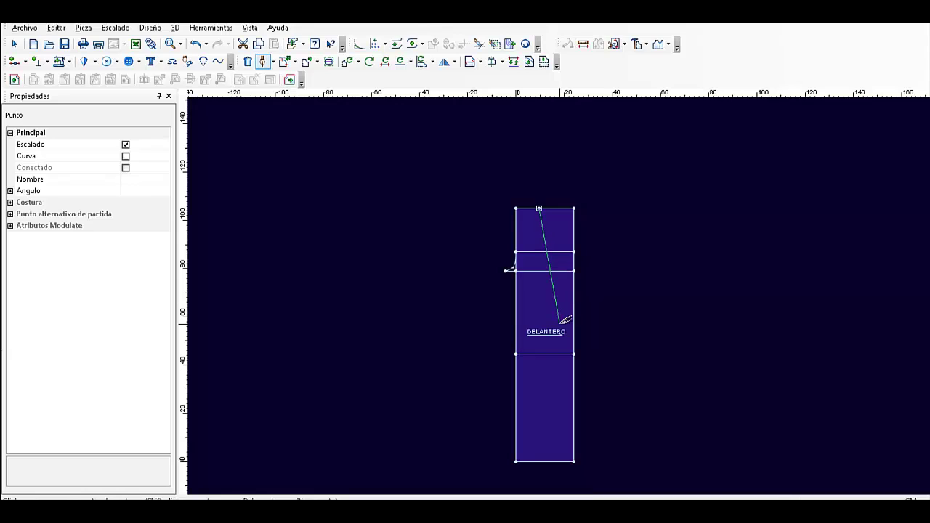
left_click(540, 461)
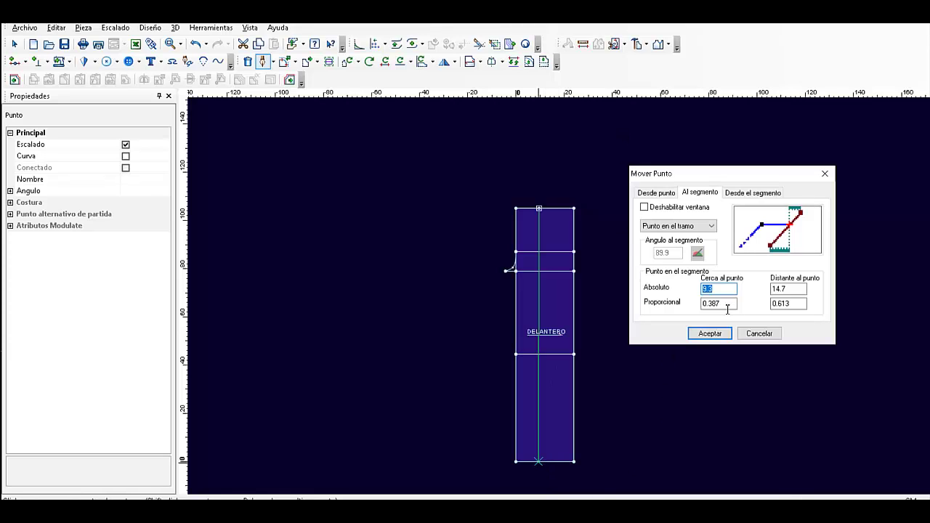
left_click(710, 333)
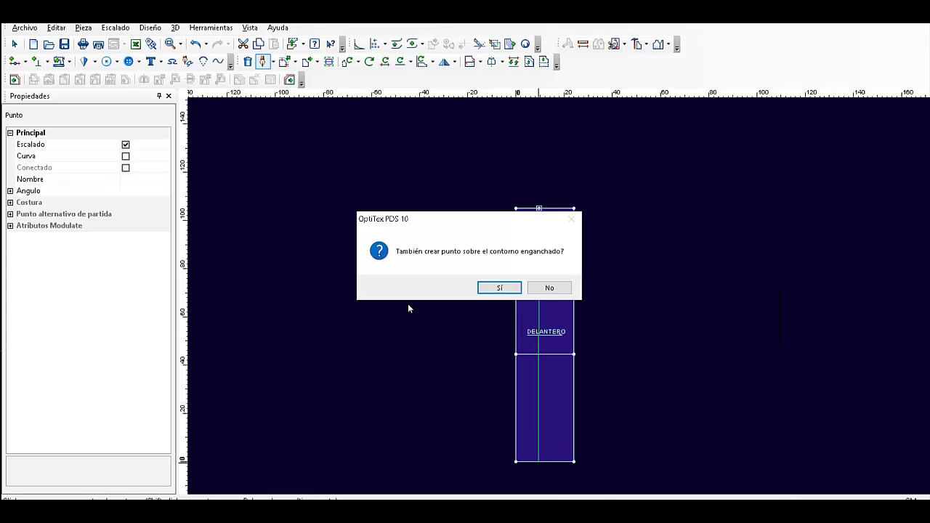
left_click(511, 291)
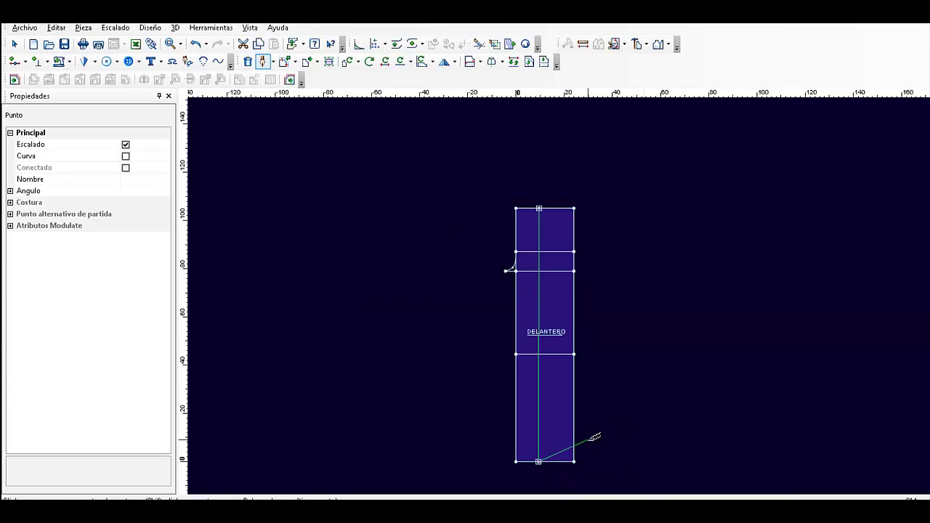
key("Escape")
key("Escape")
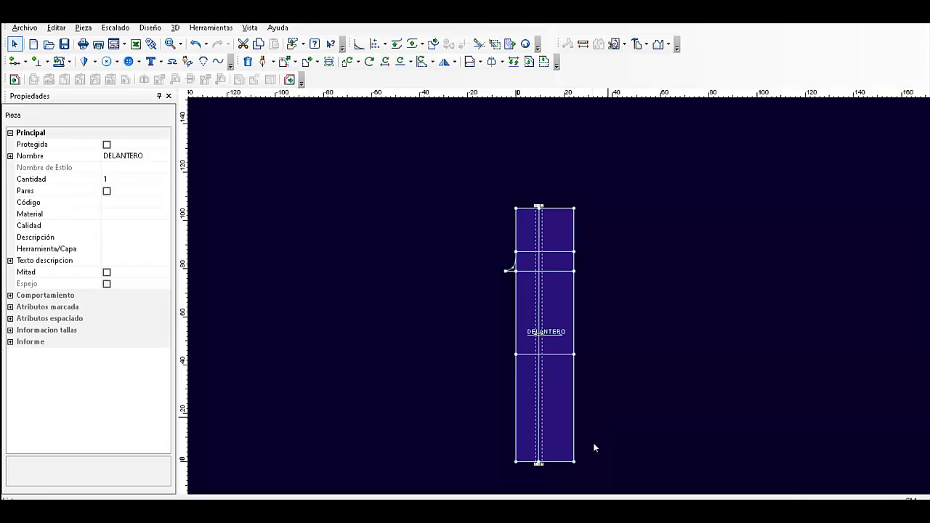
left_click(438, 287)
Step: Add a graded point on the piece's lower edge at 10 from the vertical line's lower end, towards the right corner
scroll(518, 482, "up", 1)
scroll(581, 246, "down", 2)
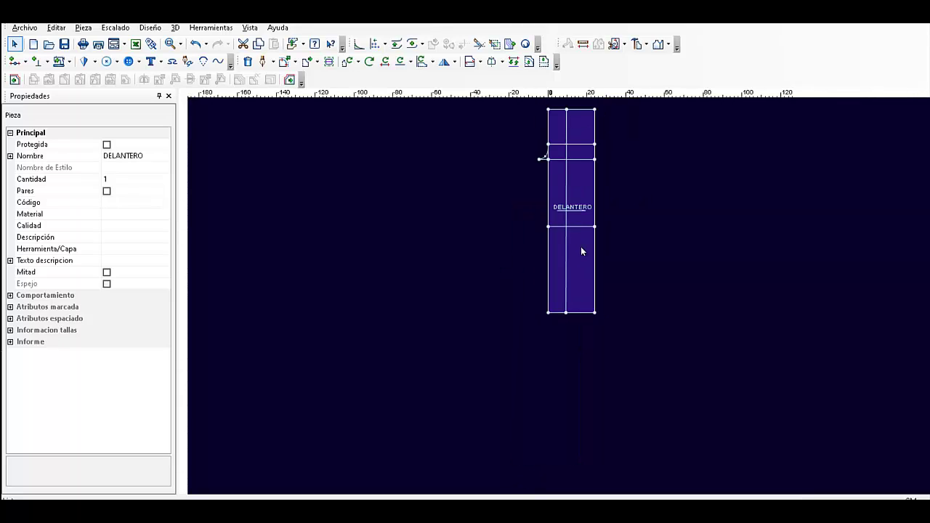
scroll(562, 310, "up", 1)
scroll(562, 297, "up", 4)
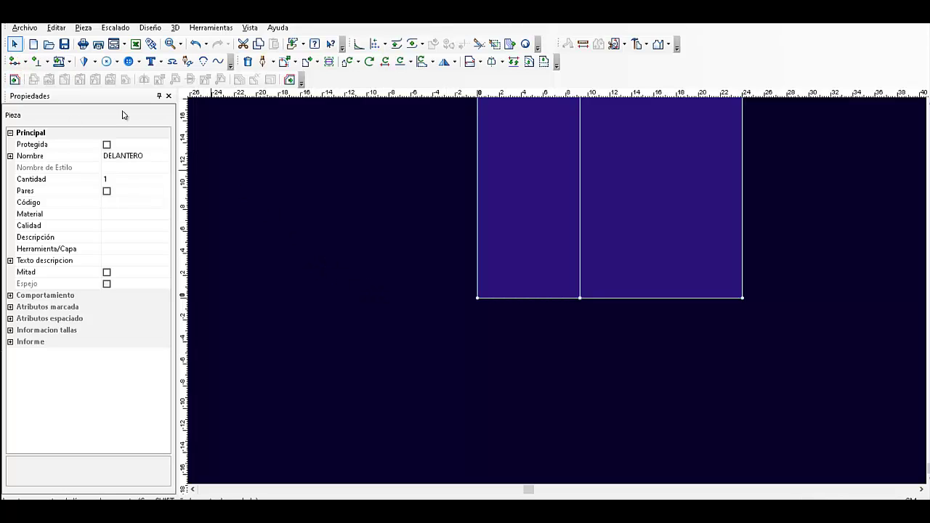
left_click(14, 61)
left_click(581, 297)
left_click(613, 299)
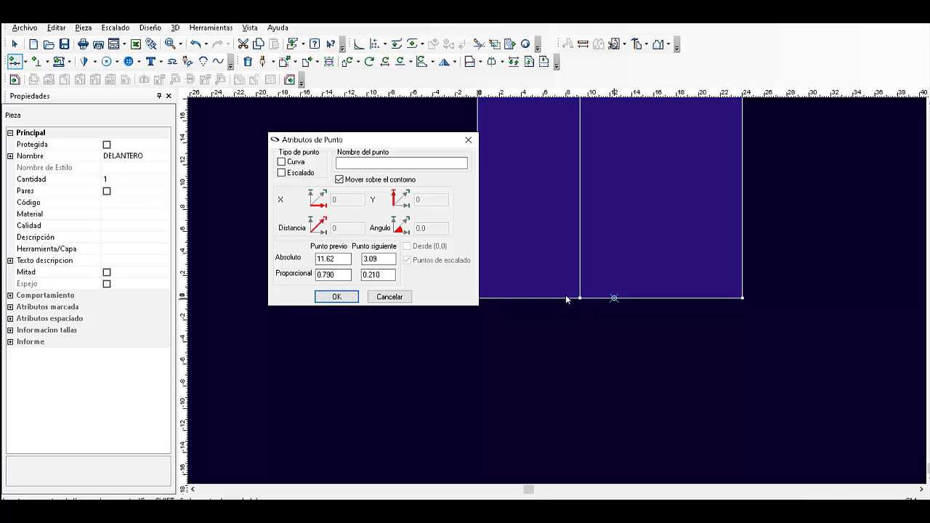
left_click(384, 261)
double_click(379, 260)
type("10")
left_click(289, 176)
left_click(355, 299)
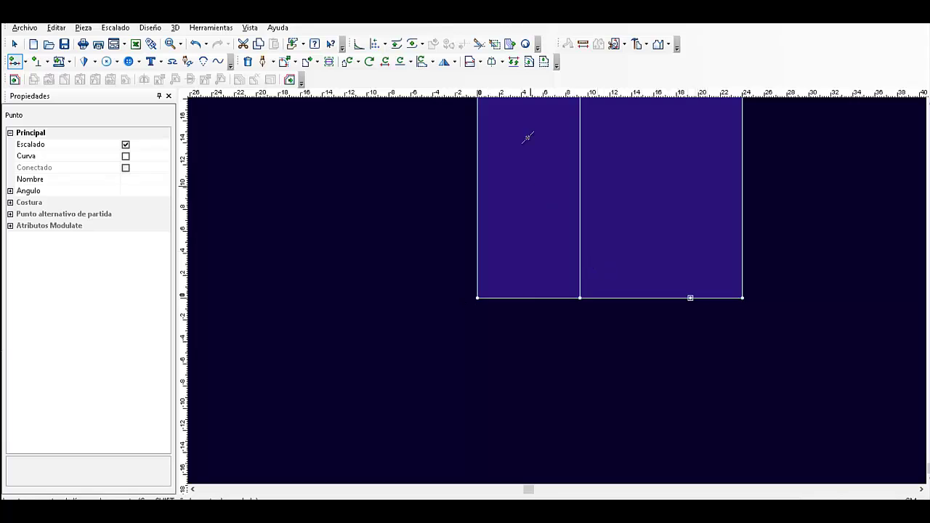
Step: Measure the lower edge segment from the vertical line's lower end to the left corner
left_click(583, 45)
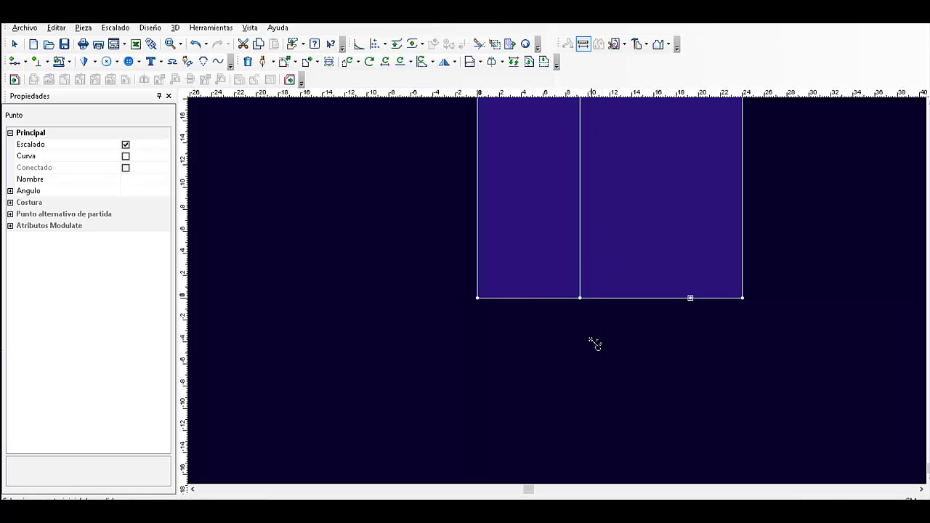
left_click(581, 298)
left_click(478, 298)
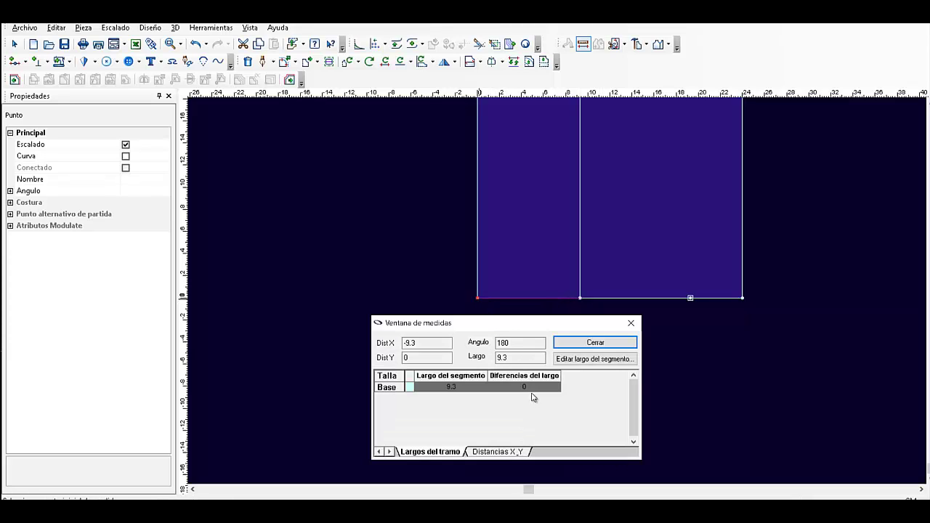
left_click(509, 357)
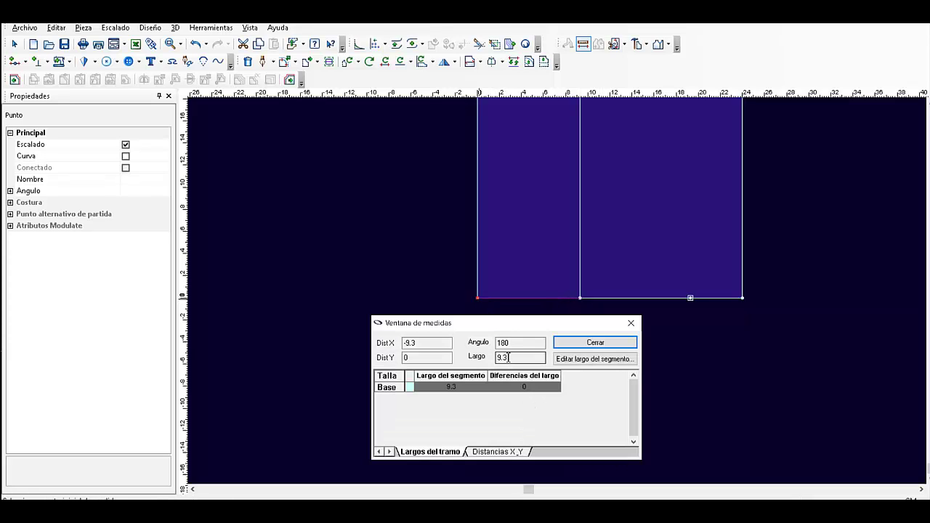
right_click(437, 275)
left_click(629, 345)
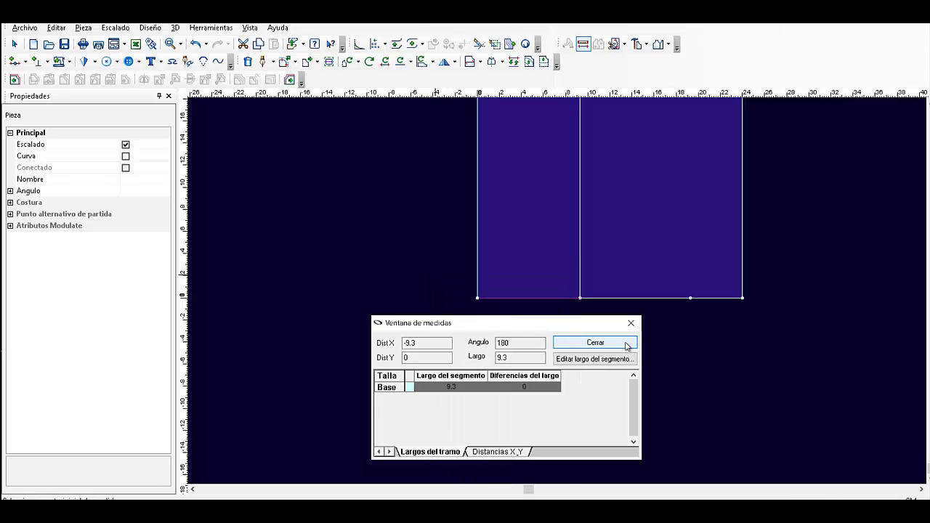
left_click(627, 344)
left_click(545, 346)
left_click(611, 343)
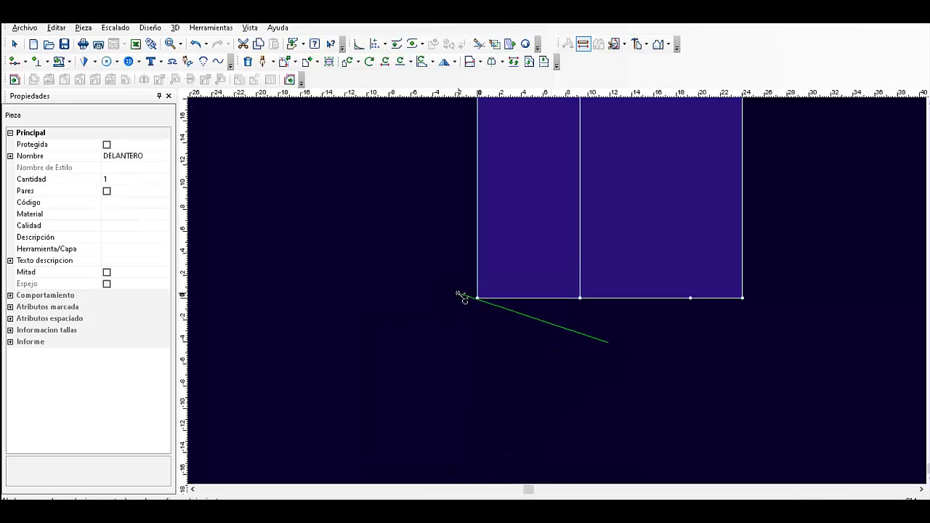
Step: Move the piece's lower left corner point by -0.7 in X and 0 in Y
right_click(517, 326)
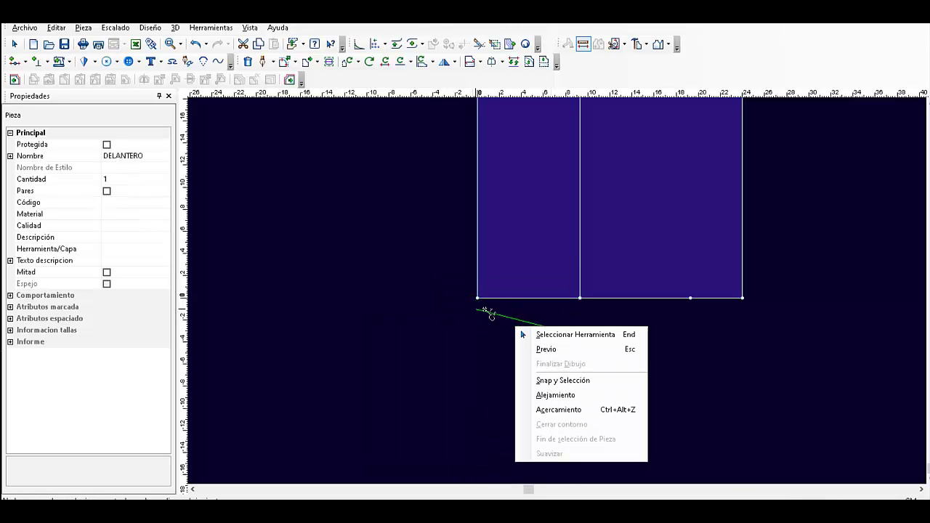
left_click(545, 334)
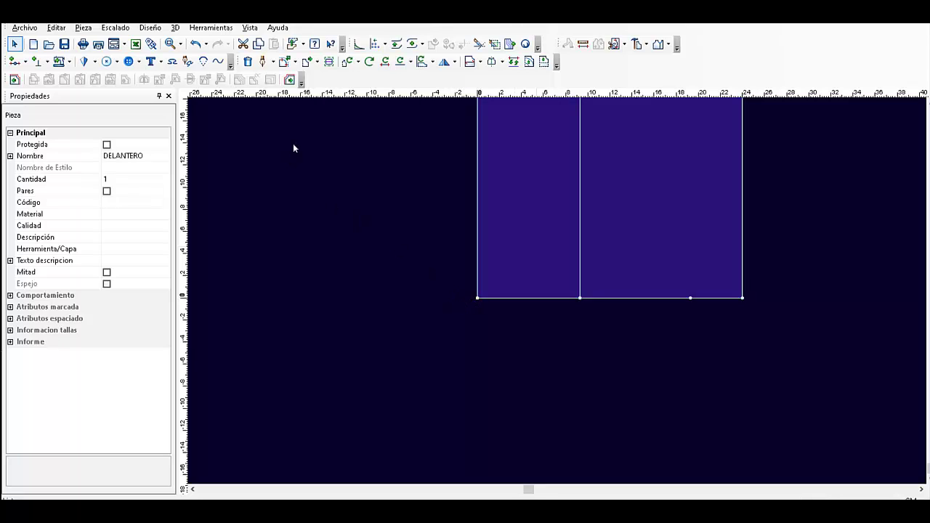
left_click(263, 61)
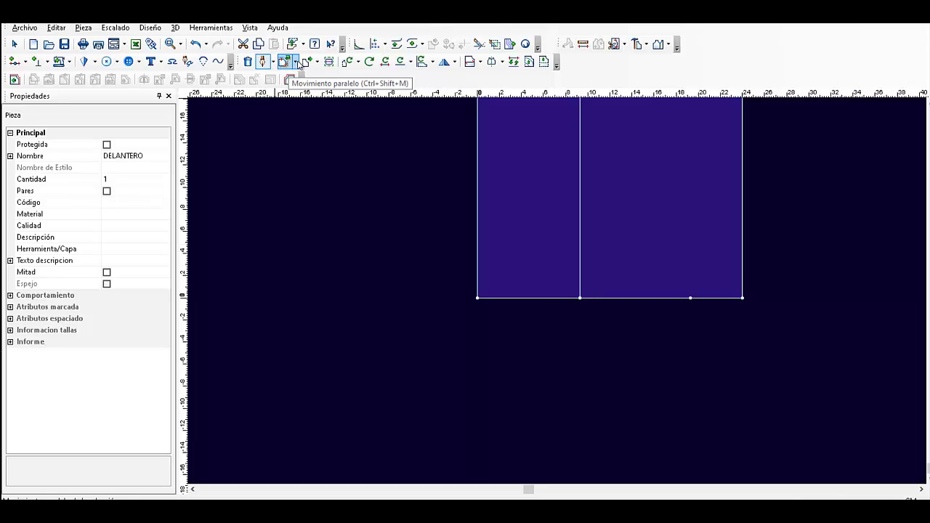
left_click(298, 64)
left_click(302, 77)
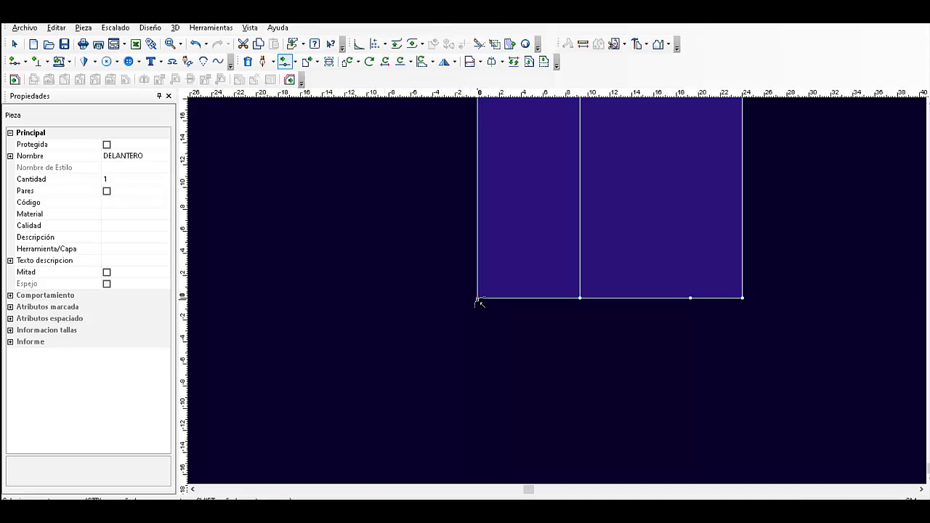
left_click_drag(478, 298, 456, 301)
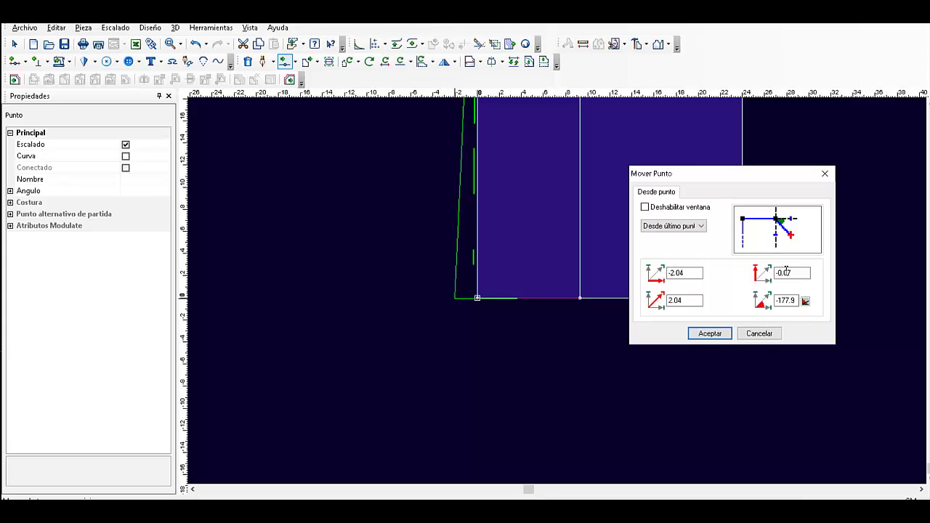
left_click_drag(786, 273, 760, 275)
type("0")
left_click(691, 274)
key("BackSpace")
key("BackSpace")
key("BackSpace")
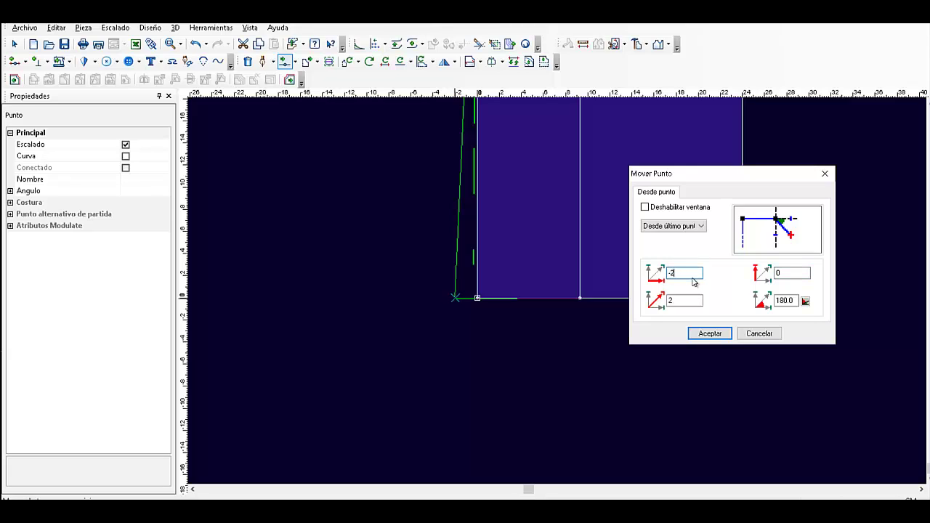
key("BackSpace")
type("0.7")
left_click(710, 334)
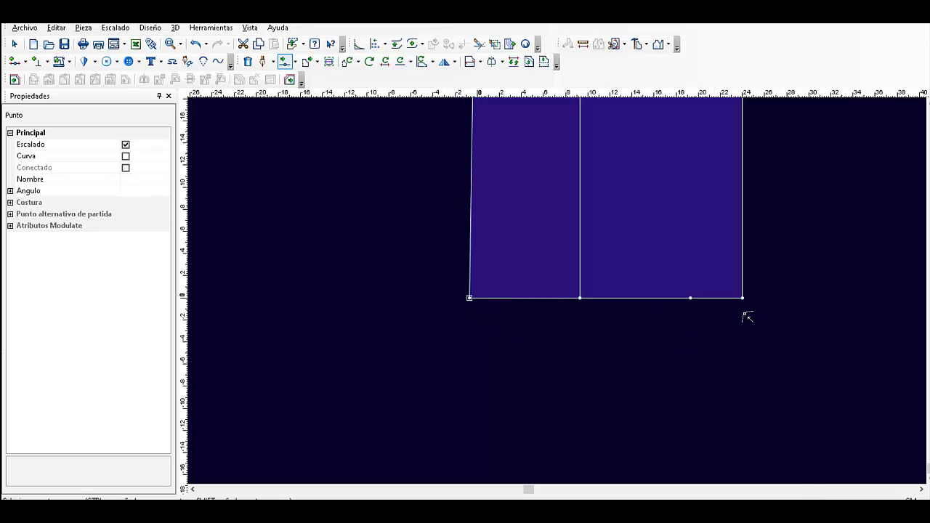
Step: Insert a graded point on the horizontal line below the DELANTERO label where it crosses the vertical line
scroll(548, 314, "up", 1)
scroll(548, 315, "down", 4)
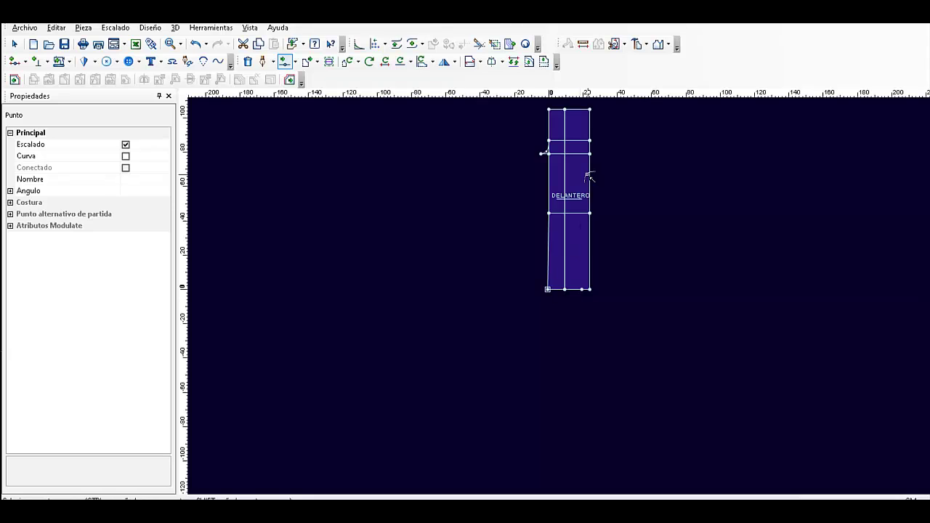
scroll(590, 176, "down", 3)
scroll(563, 298, "up", 7)
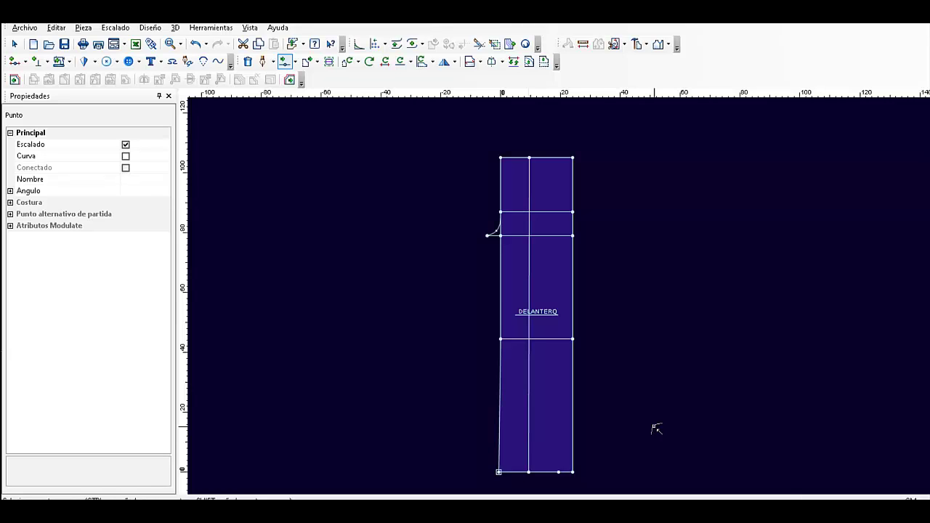
scroll(524, 365, "up", 5)
left_click(655, 270)
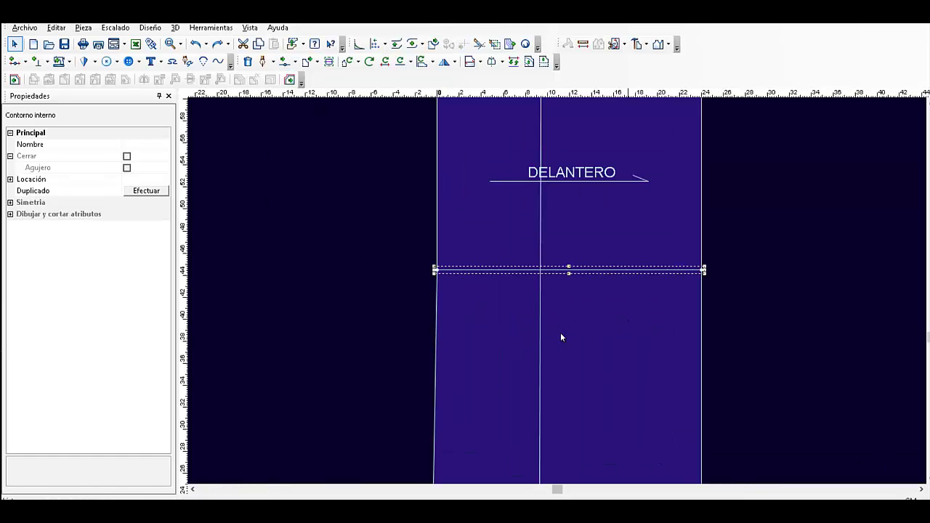
left_click(25, 61)
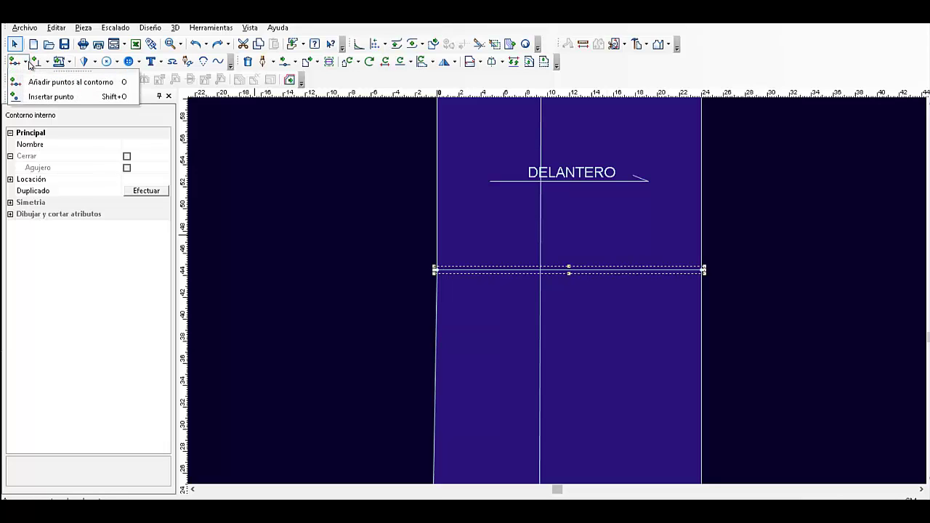
left_click(67, 98)
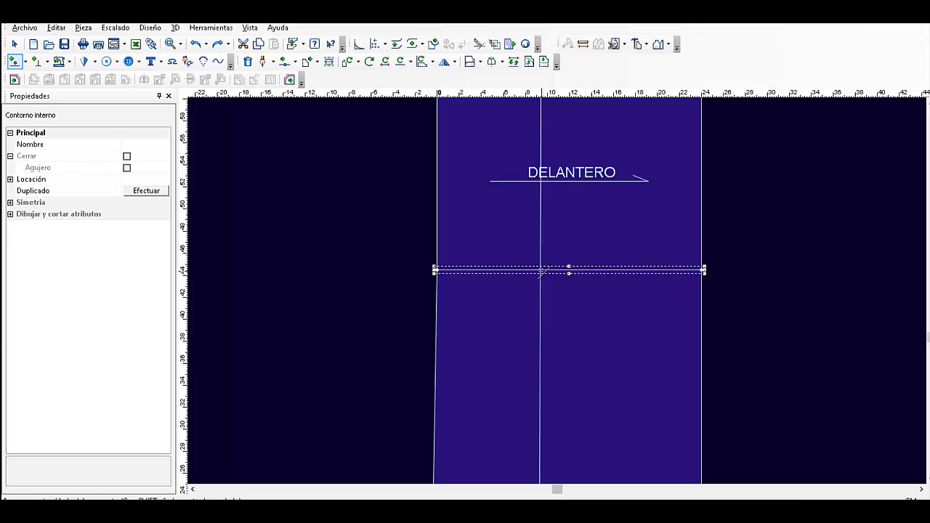
left_click(541, 271)
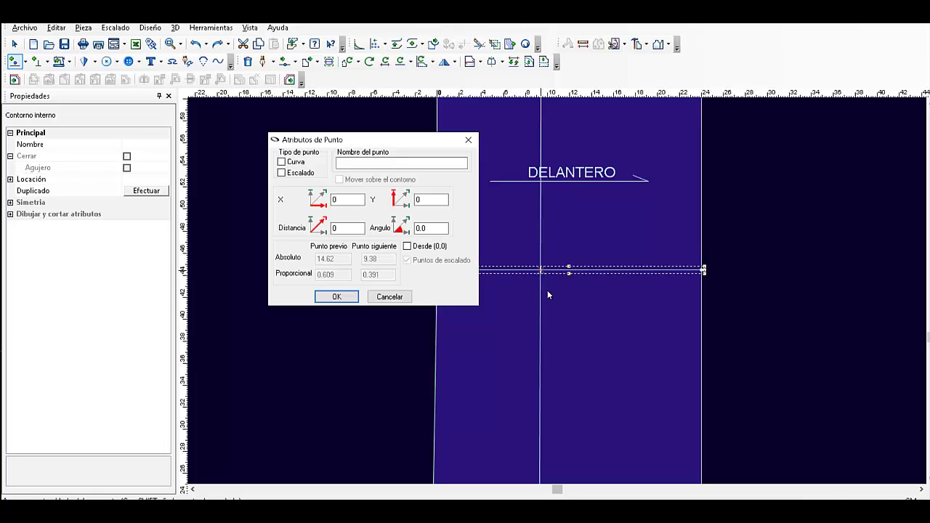
left_click(294, 175)
left_click(336, 297)
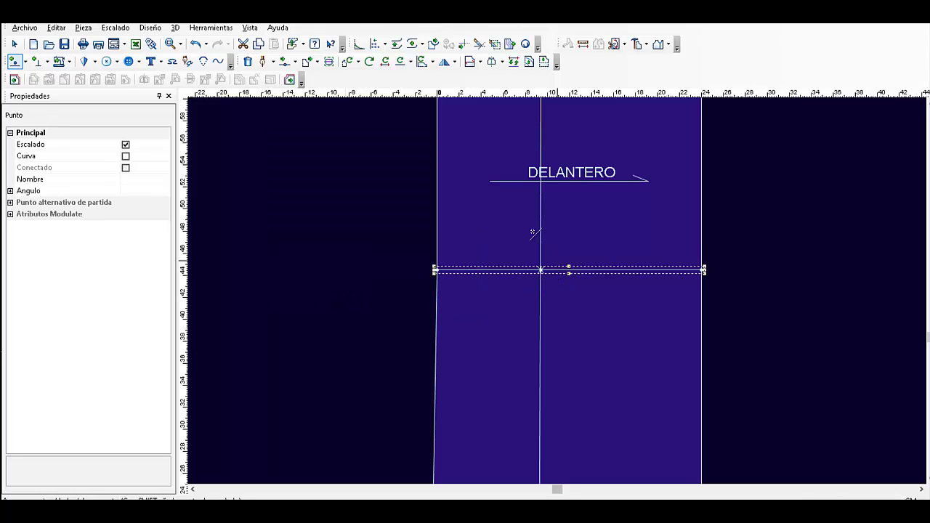
right_click(532, 300)
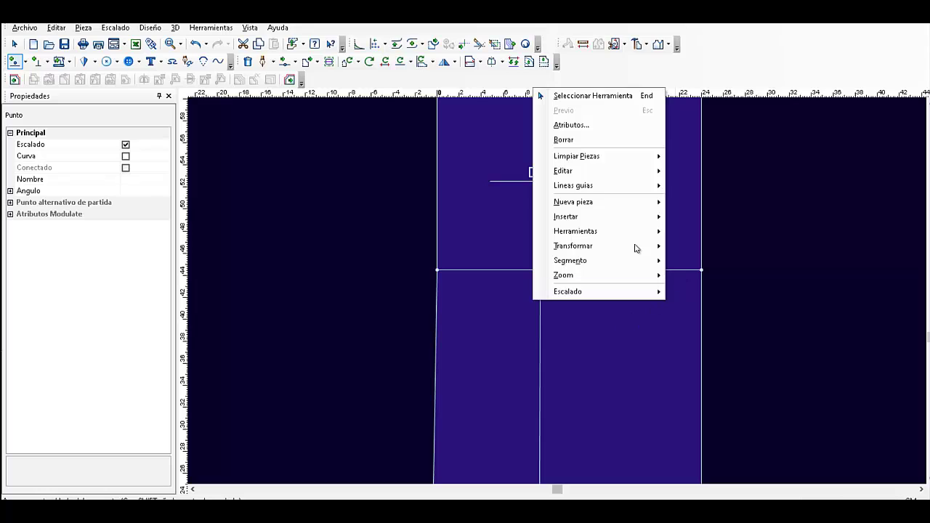
key("z")
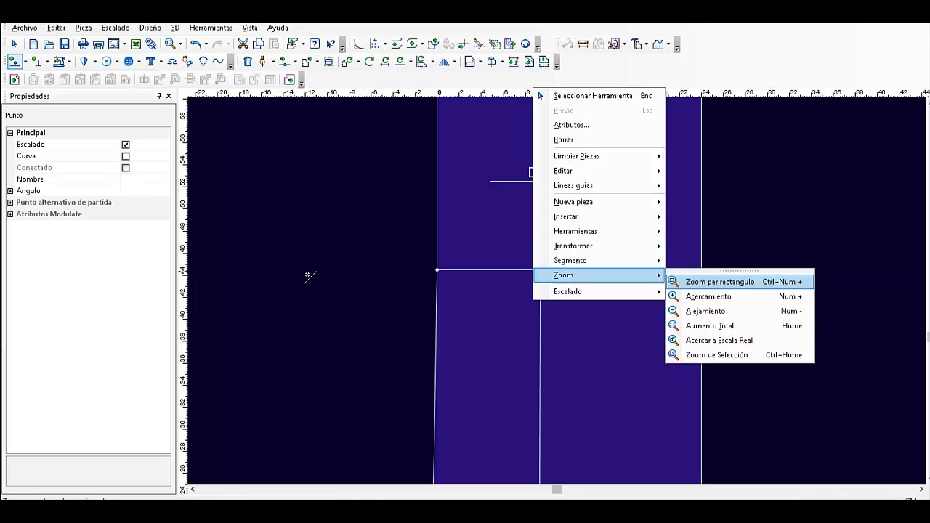
key("Escape")
key("Escape")
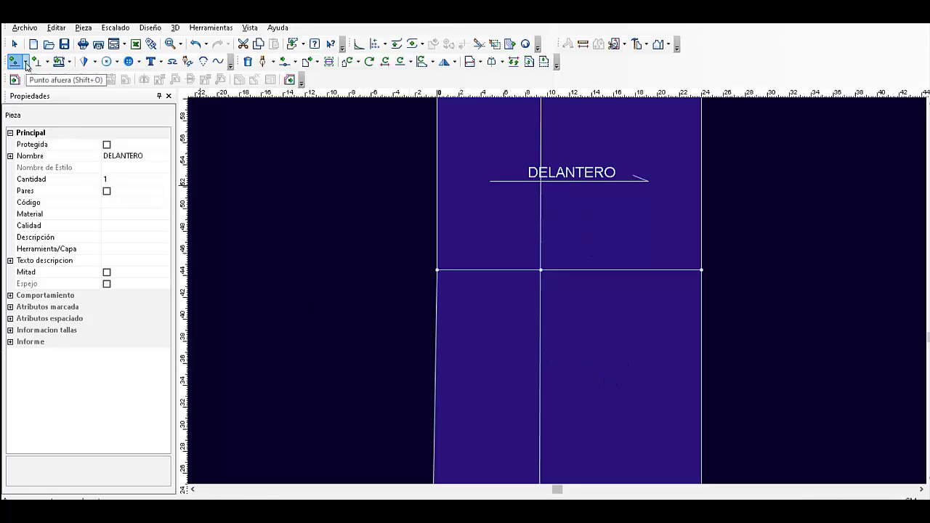
left_click(18, 64)
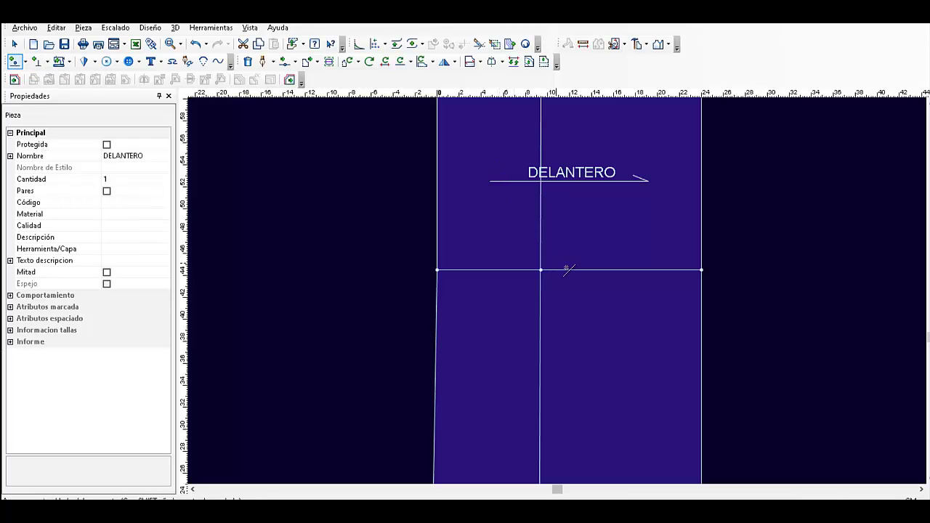
left_click(612, 270)
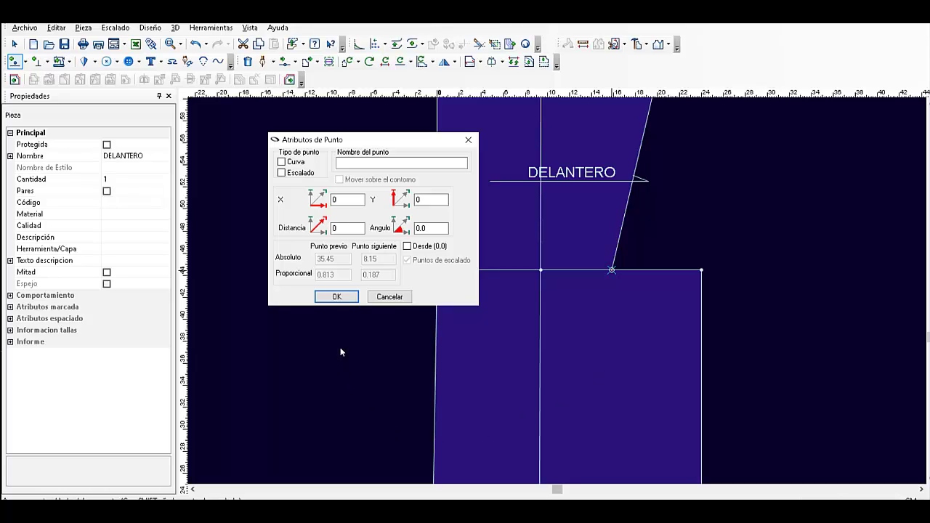
left_click(389, 297)
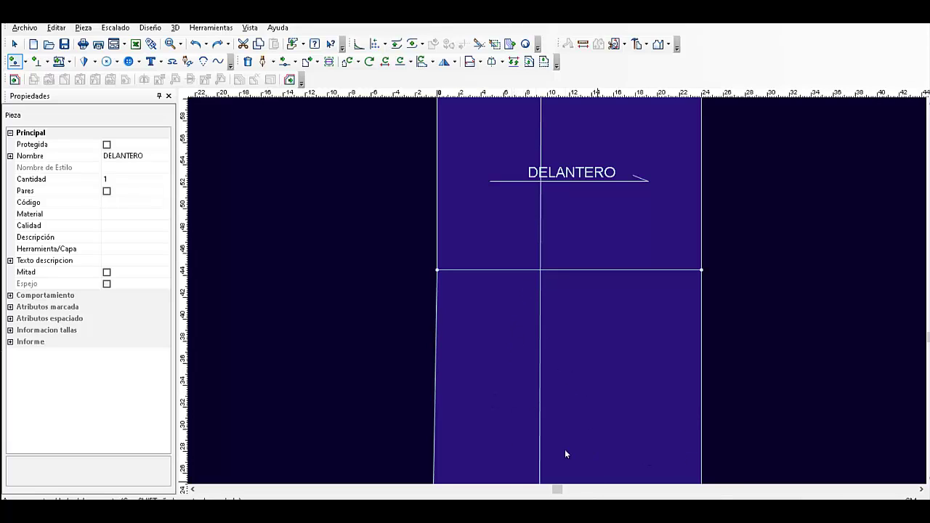
left_click(545, 280)
Step: Add a point on the horizontal line below the label at 11 from the vertical line crossing, towards the right edge
left_click(25, 62)
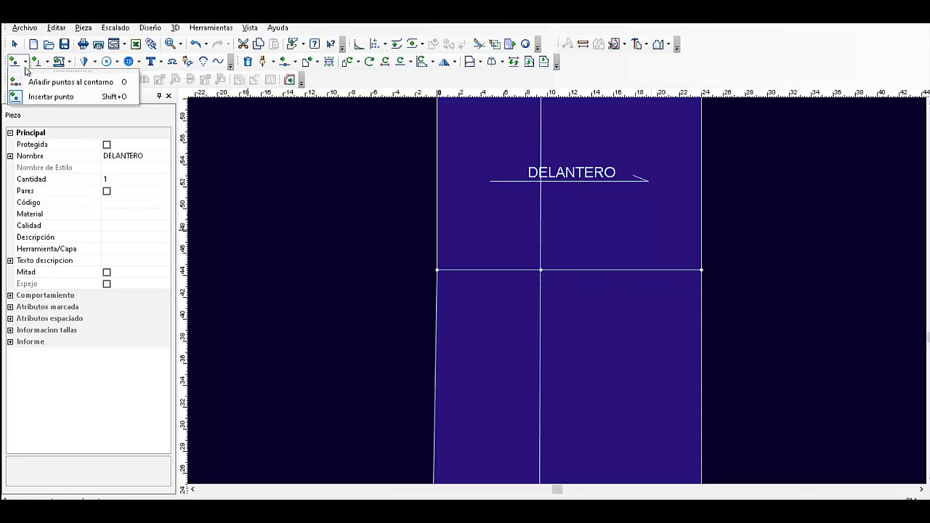
left_click(35, 86)
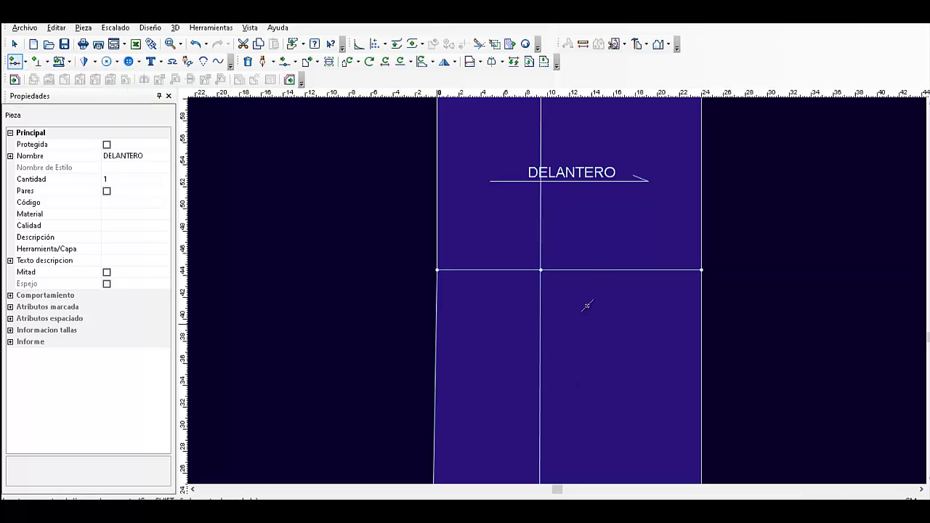
left_click(592, 270)
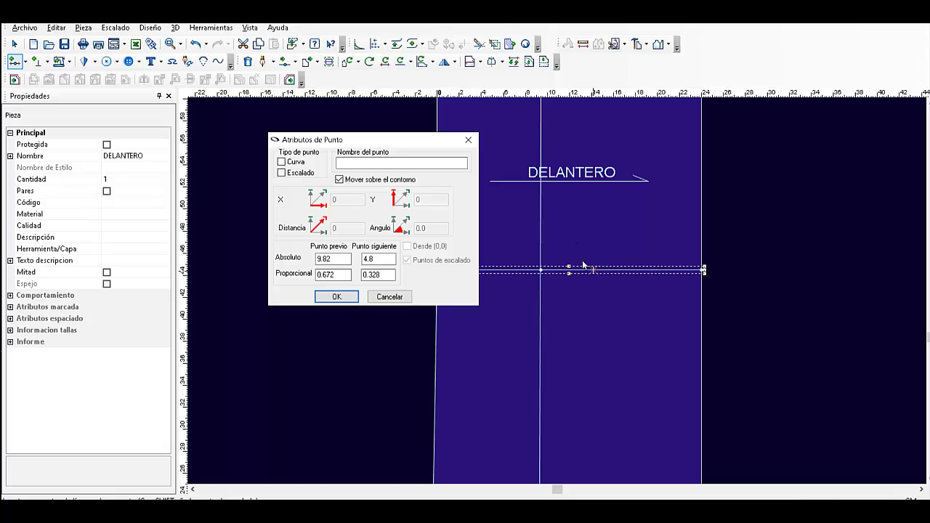
double_click(374, 259)
type("11")
left_click(338, 297)
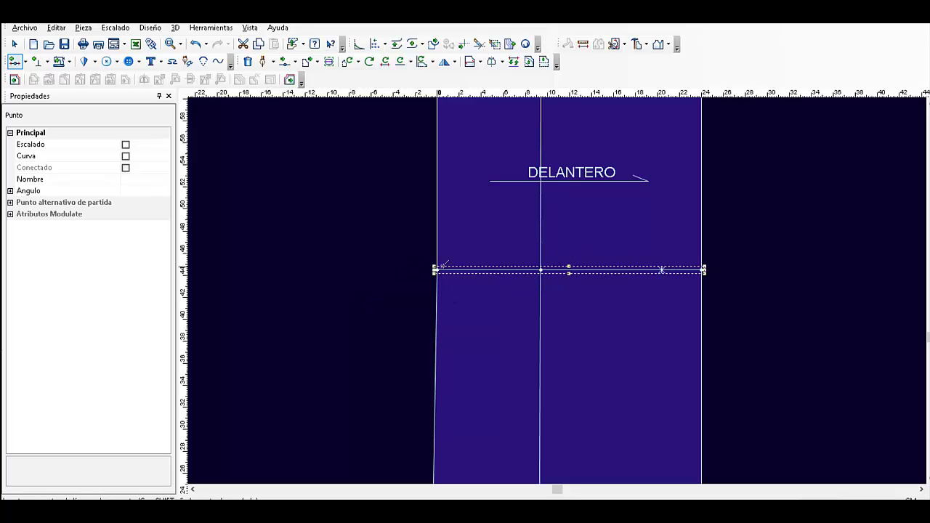
Step: Measure the horizontal line's segment from the vertical line crossing to its left end
left_click(583, 43)
left_click(540, 270)
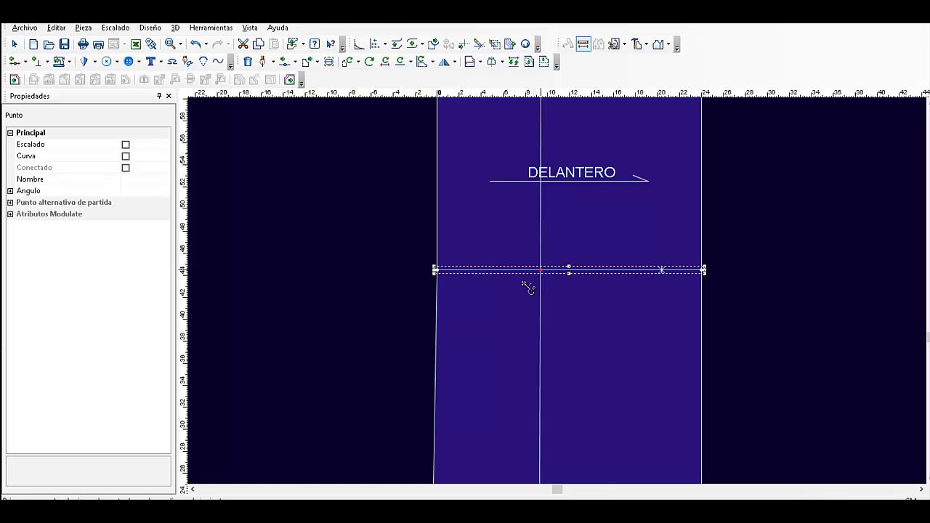
left_click(436, 271)
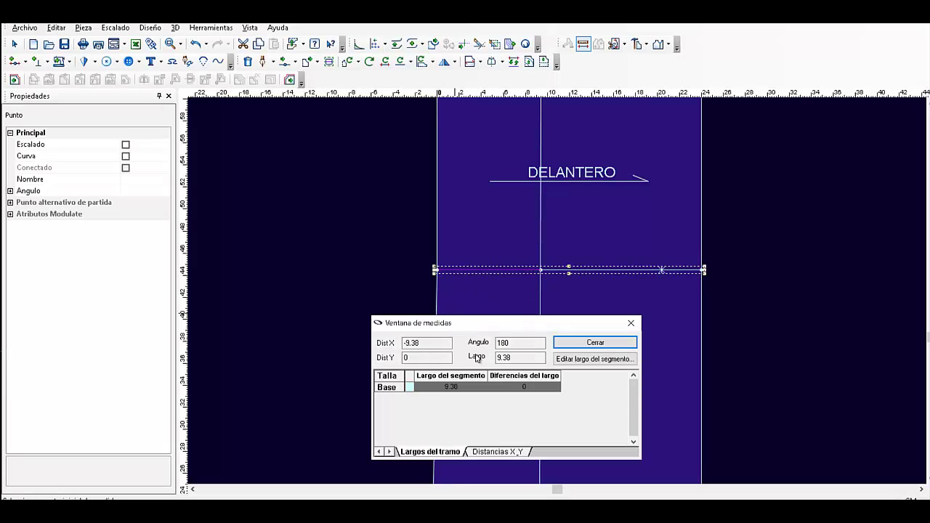
right_click(309, 253)
left_click(373, 264)
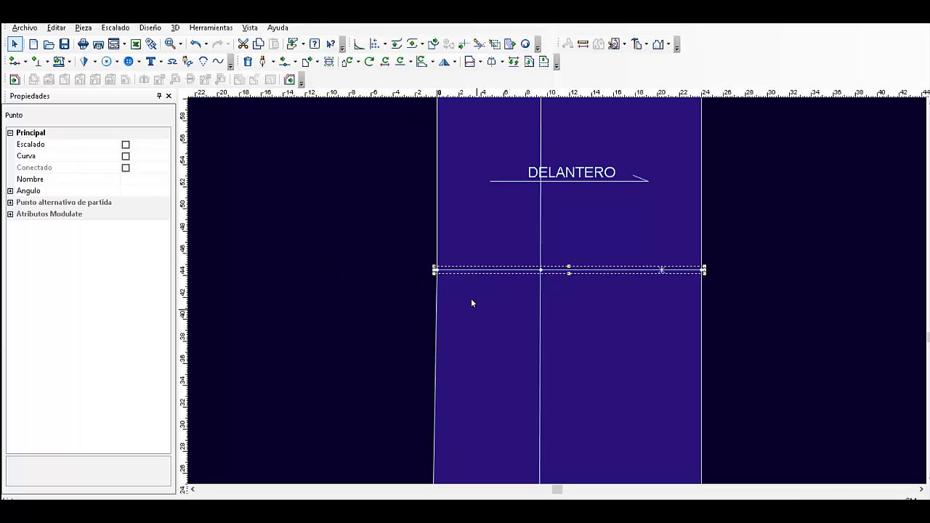
left_click(461, 253)
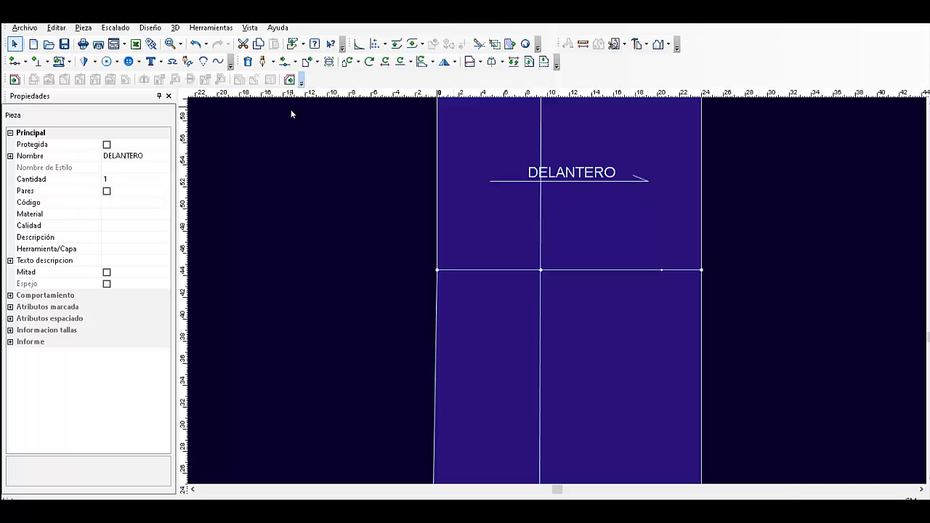
Step: Move the left end point of the horizontal line below the label by -1.7 in X and 0 in Y
left_click(263, 61)
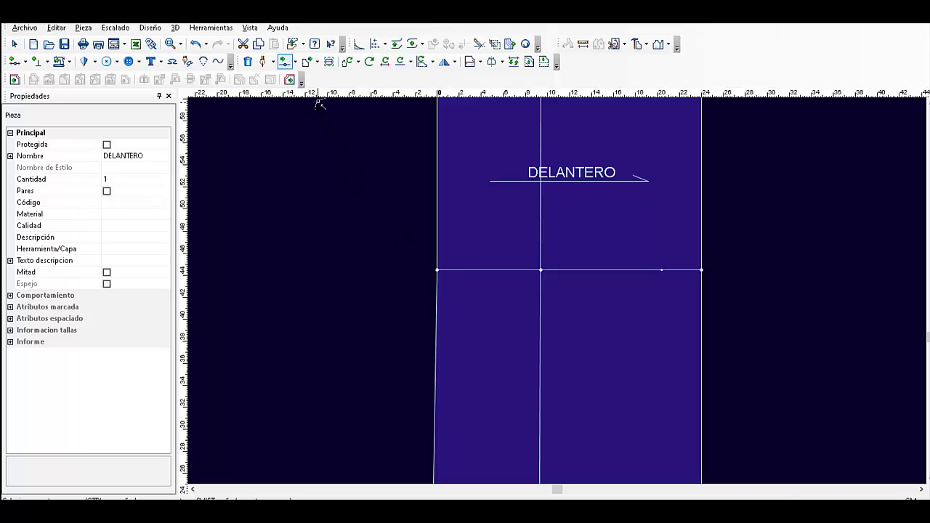
left_click(438, 270)
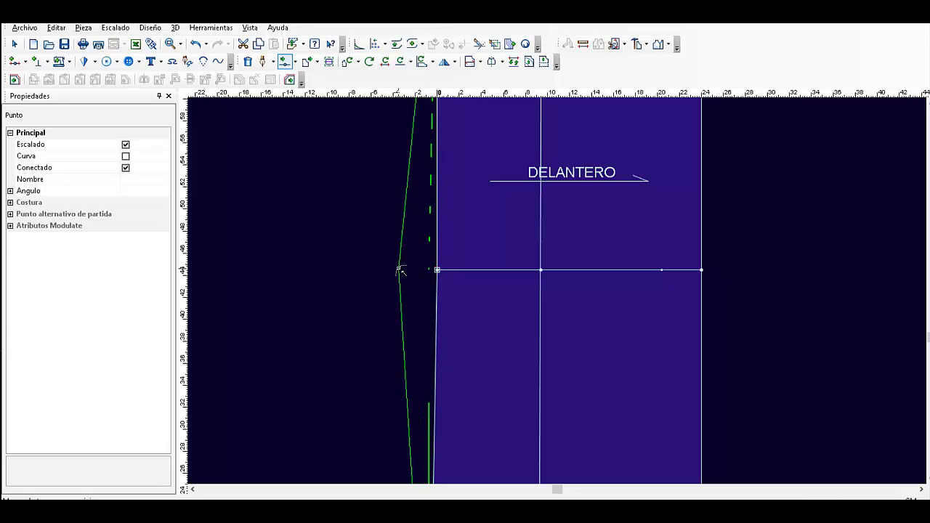
left_click(399, 270)
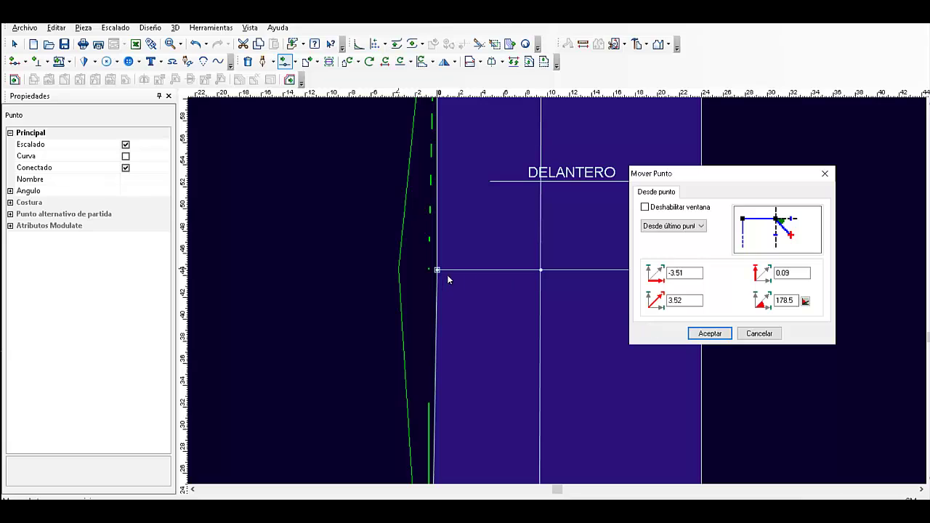
left_click(691, 274)
key("BackSpace")
key("BackSpace")
key("BackSpace")
key("BackSpace")
key("BackSpace")
type("-")
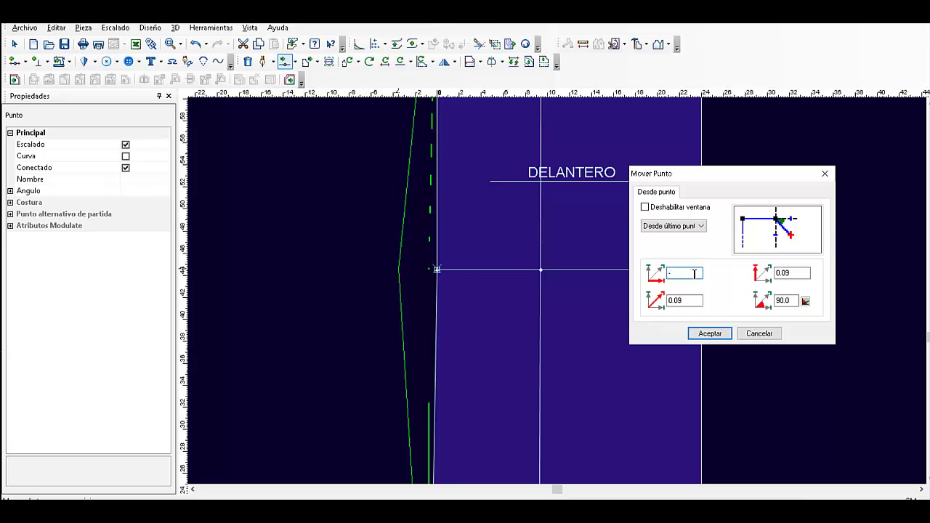
type("1.7")
double_click(798, 272)
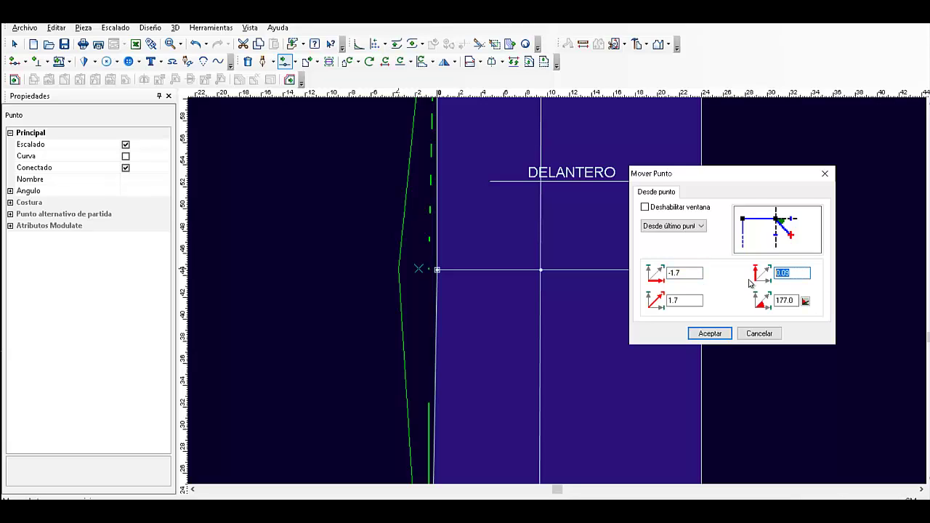
type("0")
left_click(710, 334)
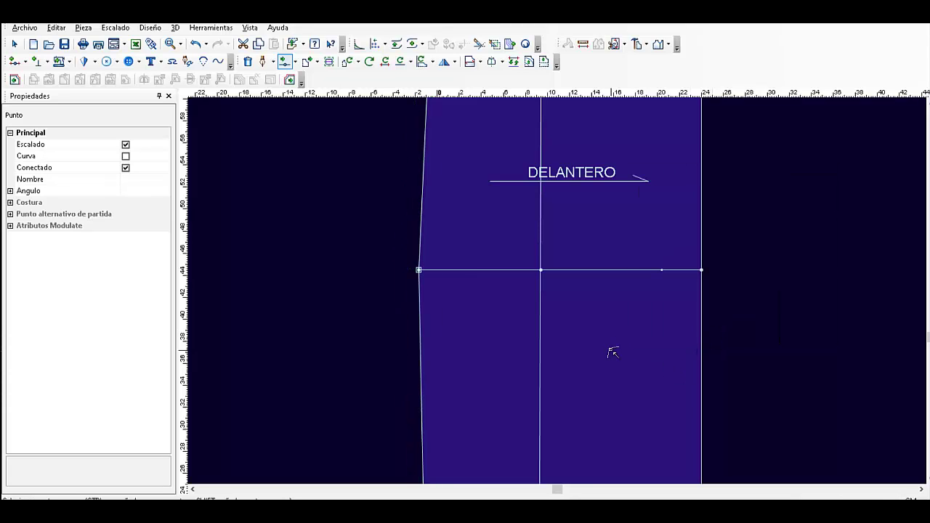
scroll(614, 351, "up", 2)
scroll(614, 352, "down", 3)
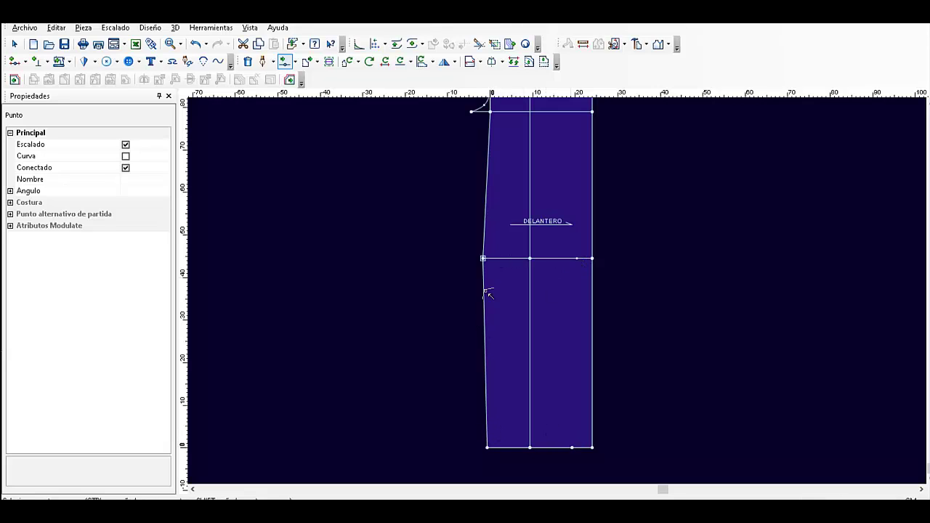
Step: Draw a straight internal line from the hem point near the right corner up to the inner point near the knee line's right end
left_click(261, 62)
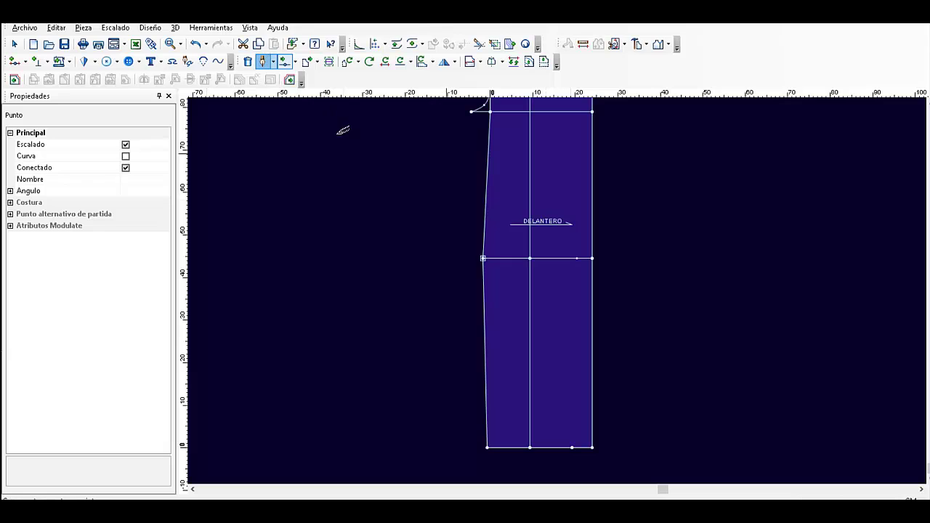
left_click(572, 447)
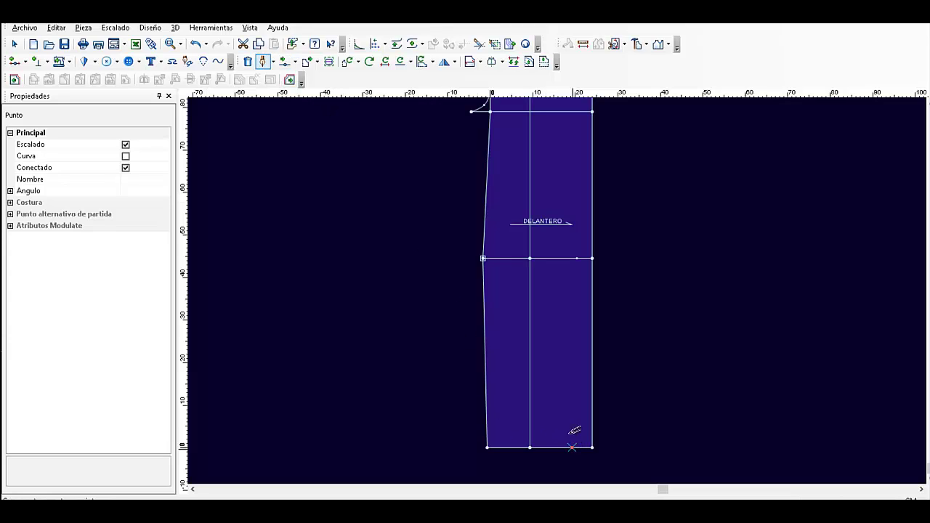
left_click(344, 299)
left_click(577, 258)
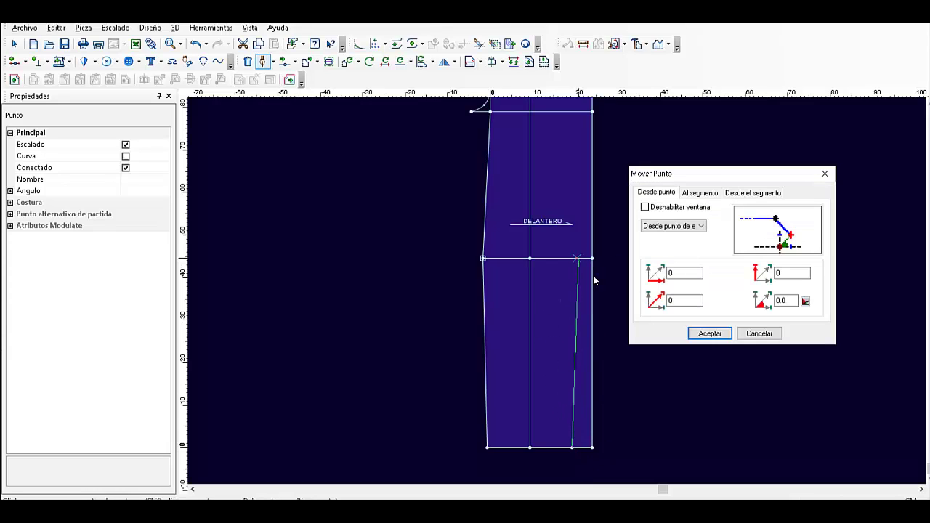
left_click(711, 336)
right_click(615, 269)
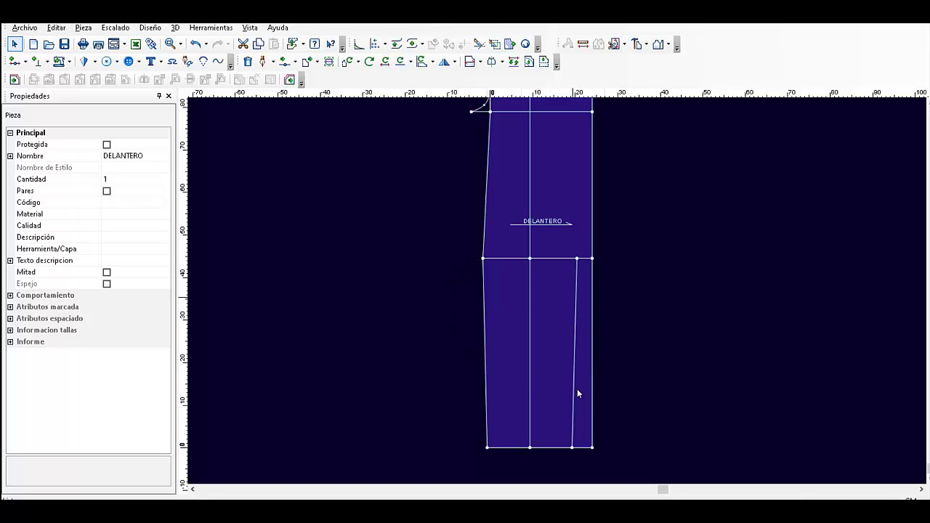
Step: Draw an internal curve from the knee line's left end through a curve point about 17.8 higher to the tip of the curved side extension
scroll(532, 173, "up", 2)
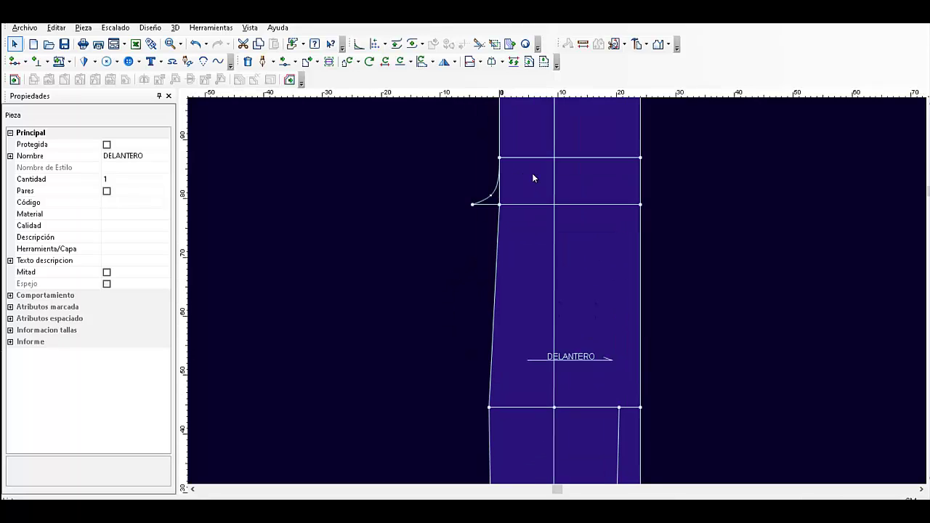
scroll(557, 302, "up", 1)
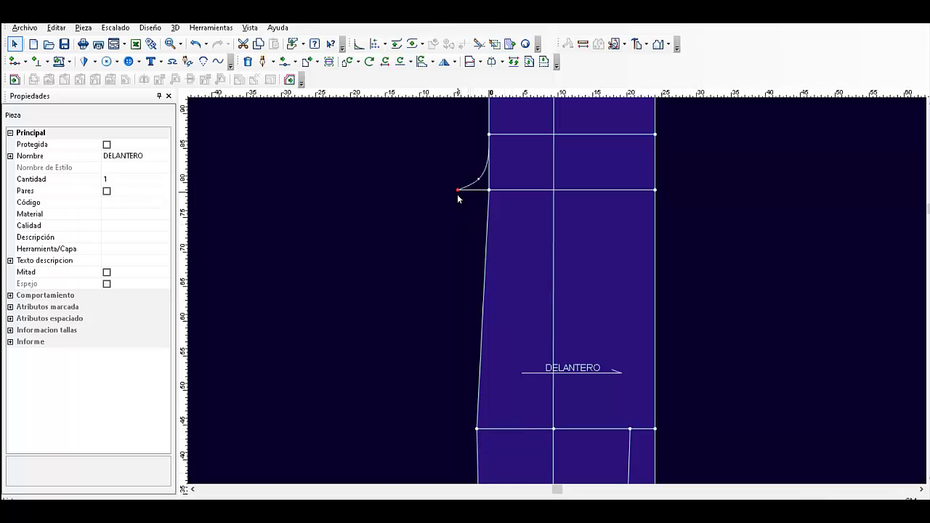
left_click(263, 63)
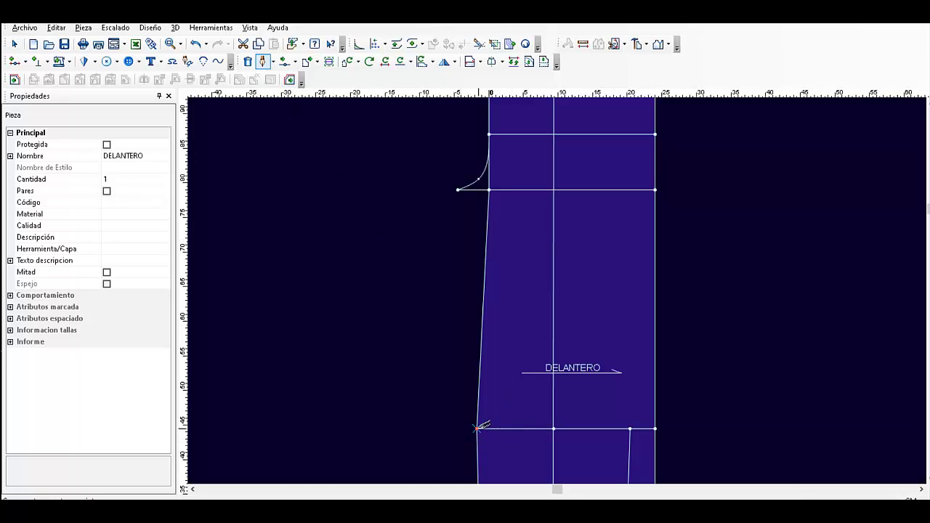
left_click(478, 428)
left_click(336, 293)
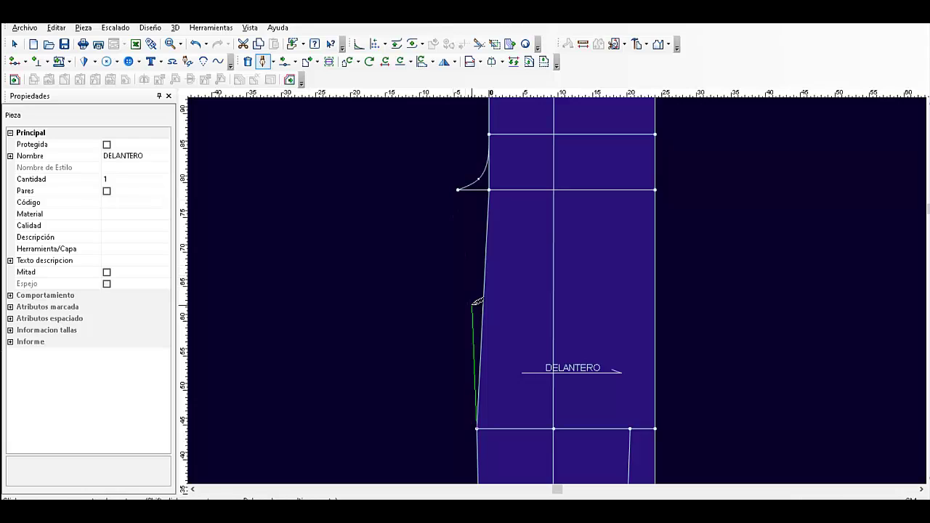
left_click(476, 302)
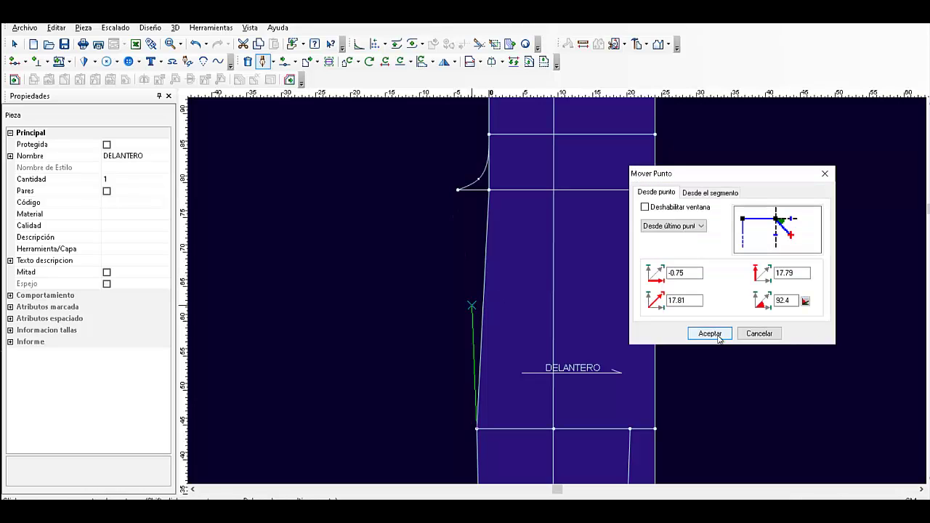
left_click(710, 334)
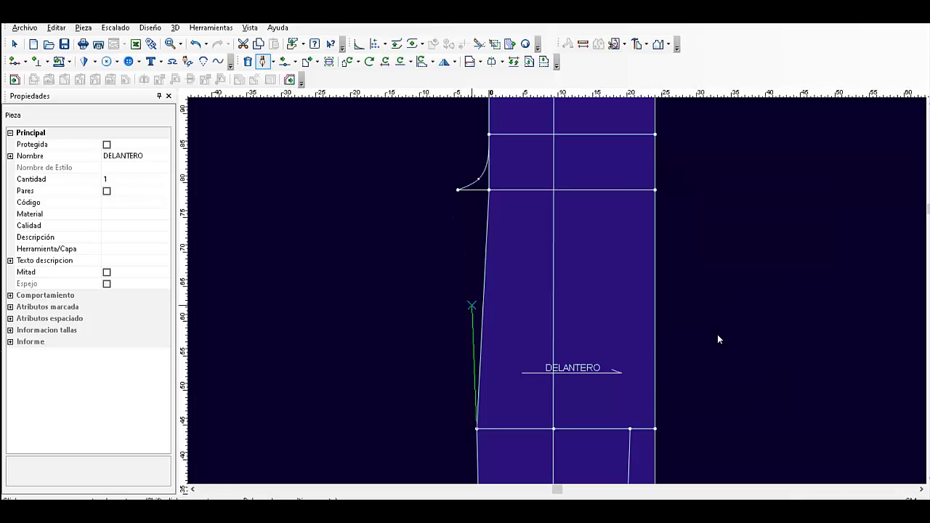
left_click(458, 187)
left_click(709, 333)
right_click(422, 200)
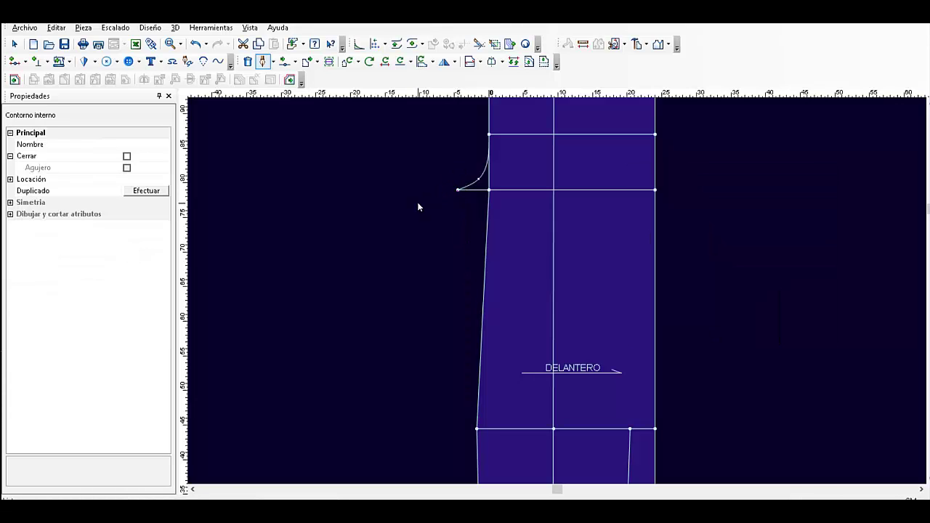
left_click(407, 252)
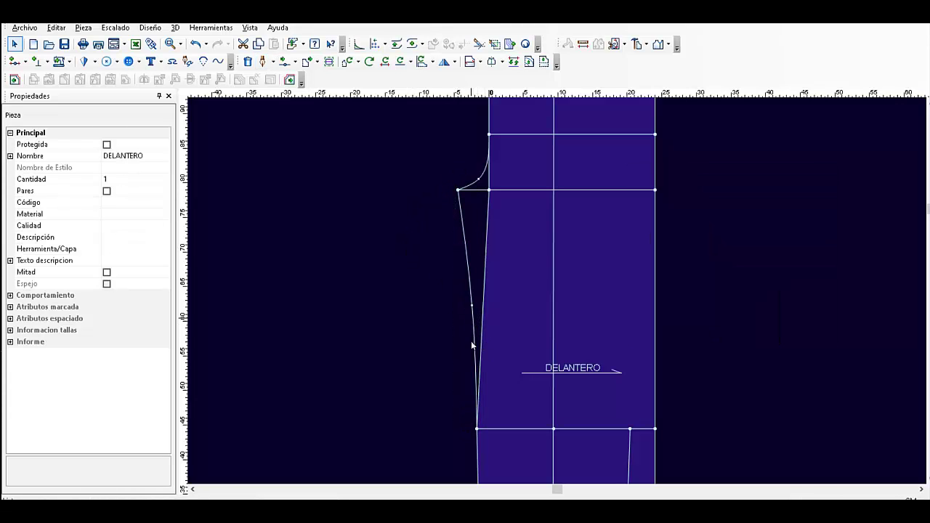
Step: Move the middle curve point of the left internal line slightly outward to flatten the curve between the knee and the extension tip
scroll(472, 452, "down", 3)
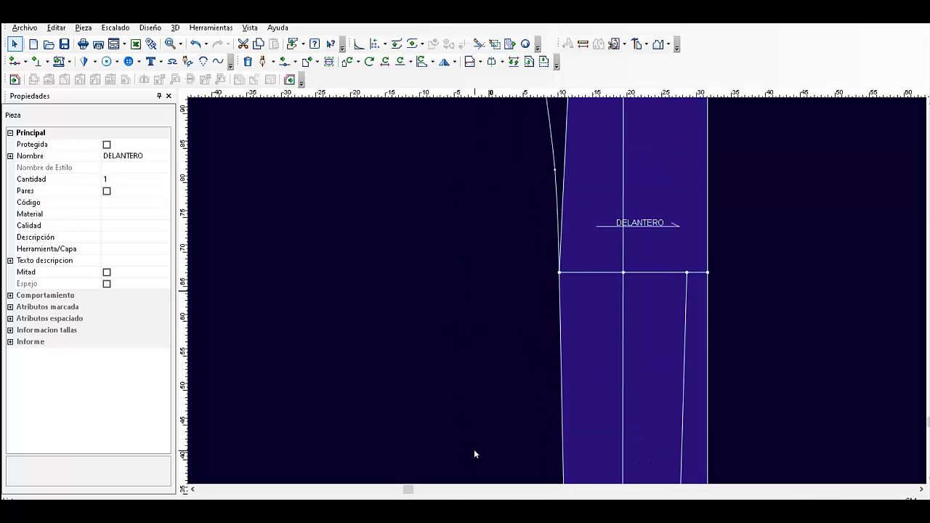
scroll(580, 234, "up", 3)
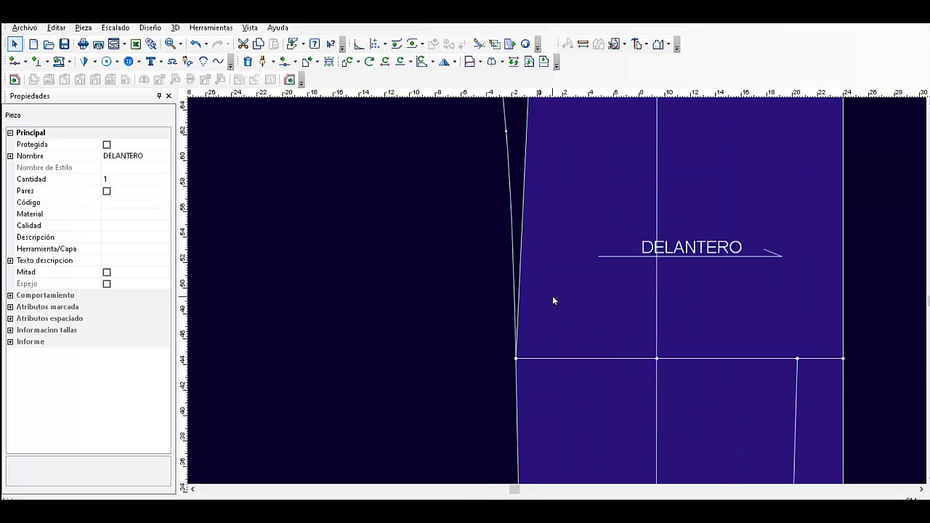
scroll(552, 295, "down", 5)
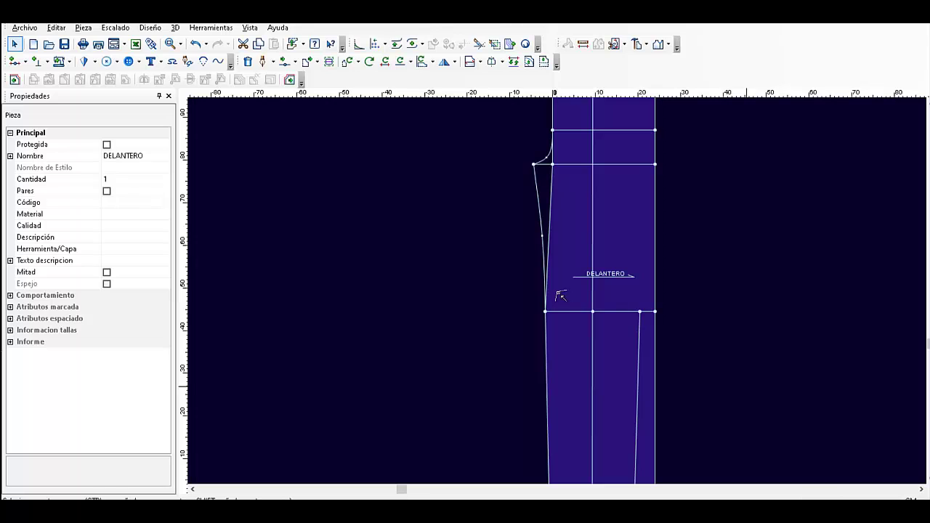
key("p")
scroll(558, 292, "down", 1)
scroll(556, 291, "up", 4)
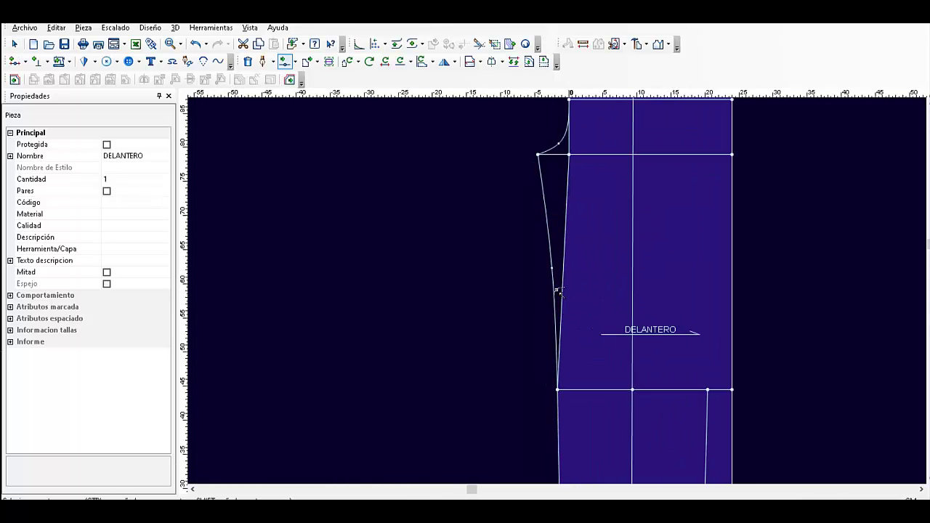
left_click(552, 269)
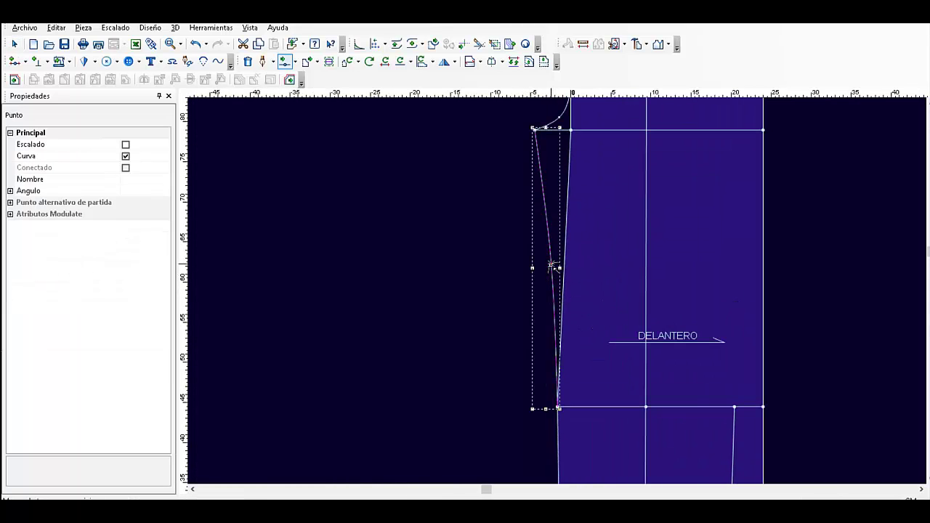
left_click(550, 267)
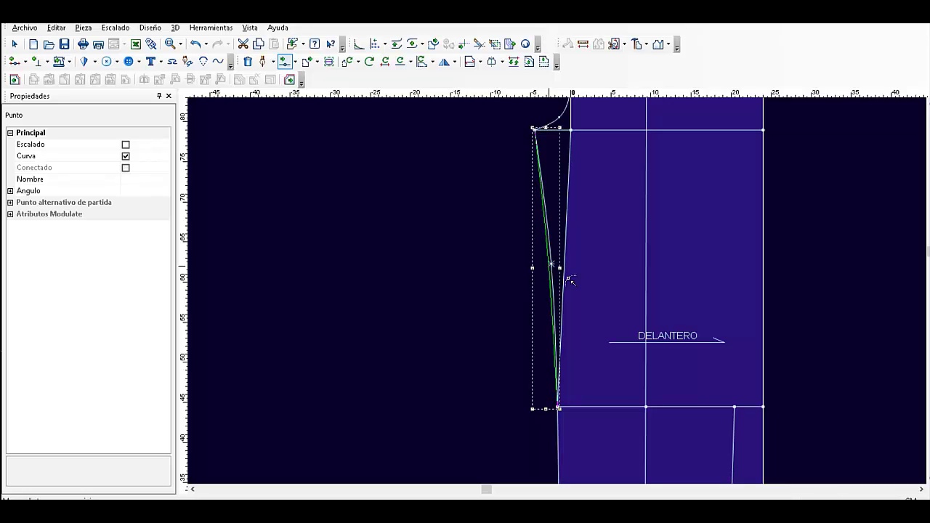
left_click(713, 333)
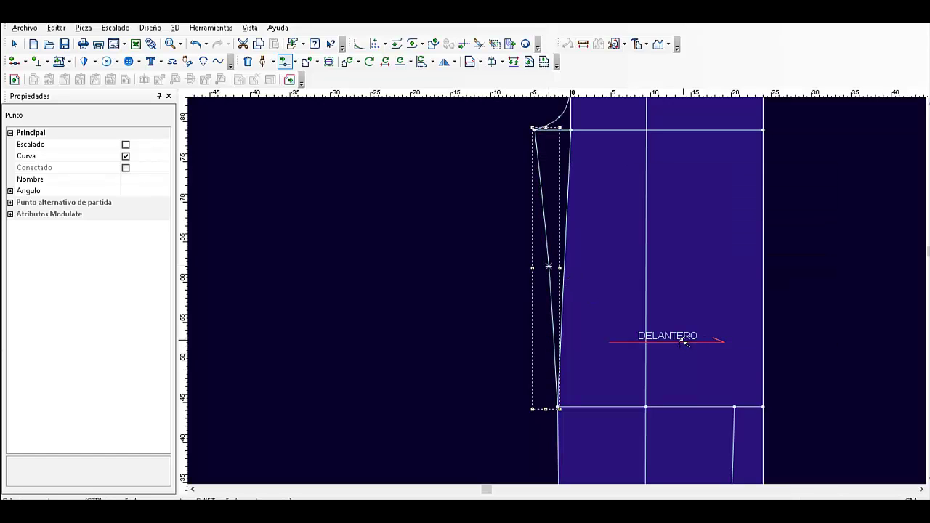
right_click(449, 280)
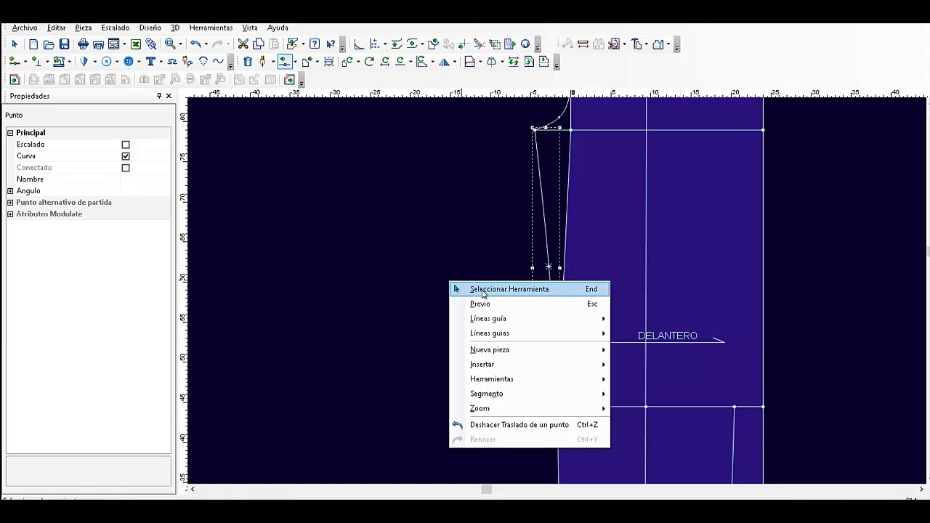
left_click(458, 289)
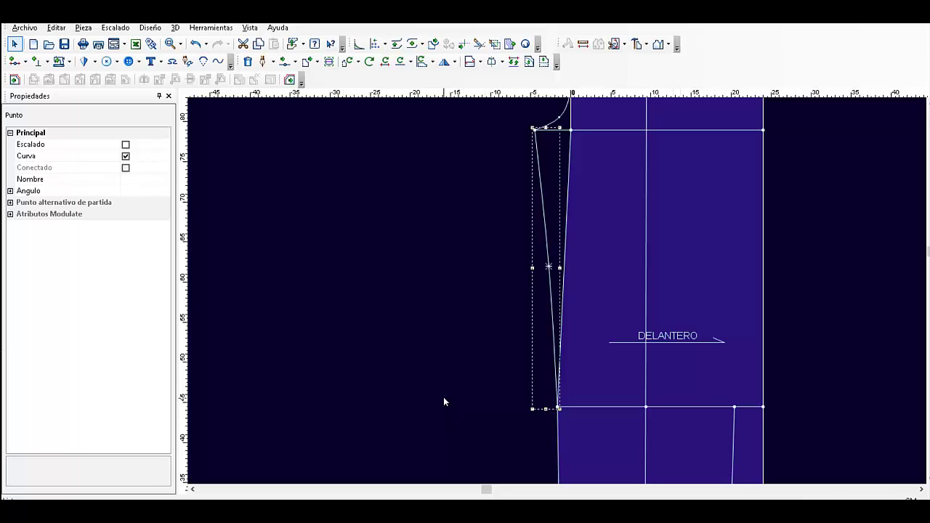
Step: Draw an internal line from the inner right knee point through an intermediate curve point to the right end of the extension's horizontal line
scroll(553, 371, "up", 1)
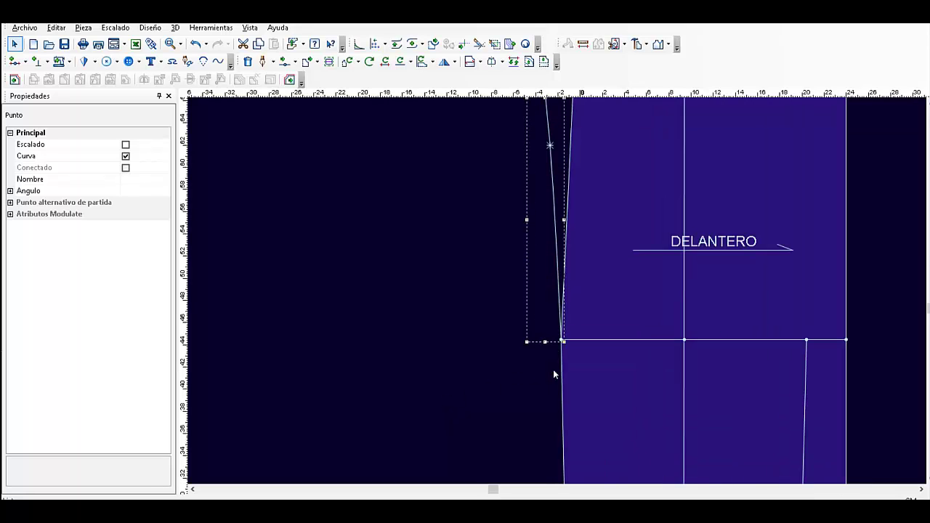
scroll(576, 289, "down", 2)
left_click(568, 292)
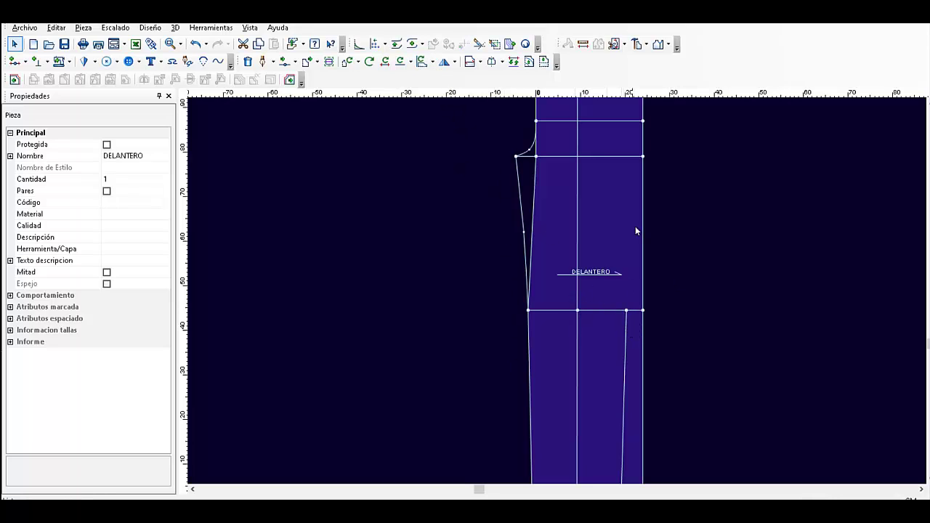
left_click(263, 61)
left_click(627, 309)
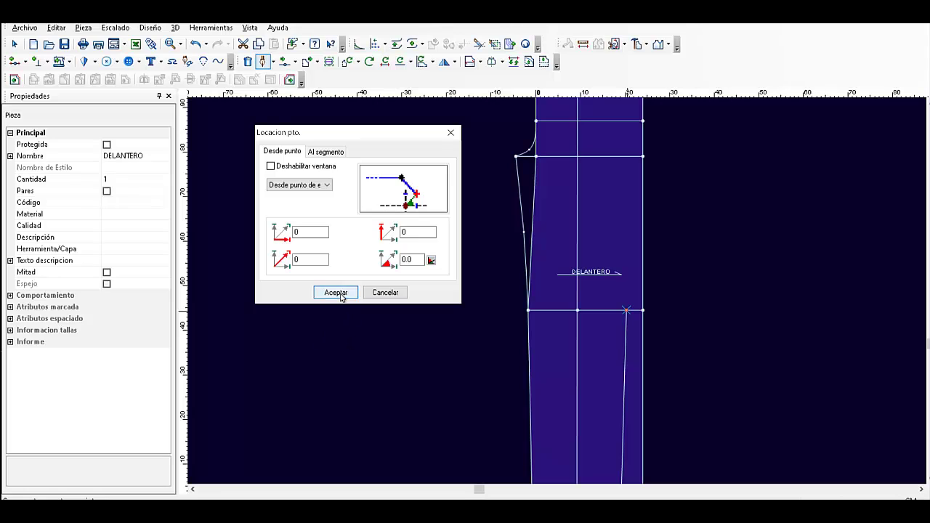
left_click(336, 293)
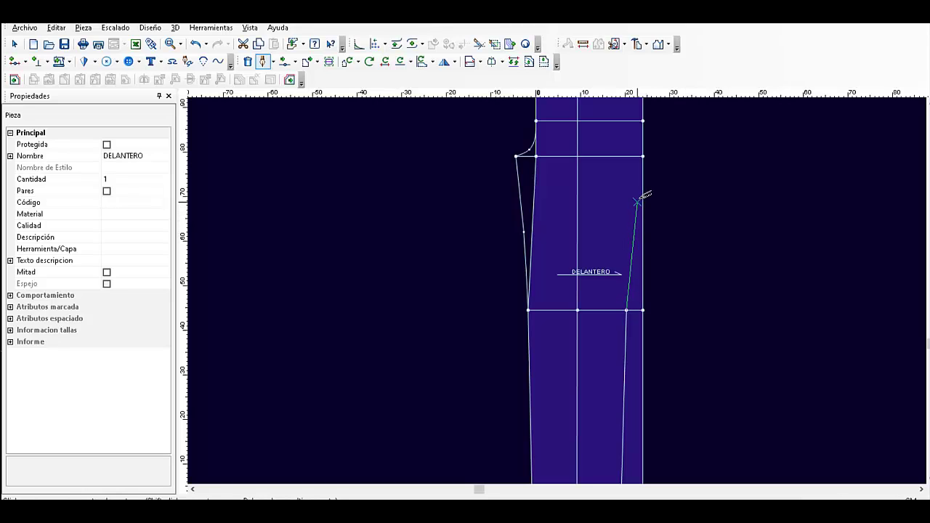
right_click(638, 200)
left_click(720, 334)
right_click(646, 153)
left_click(717, 334)
key("Escape")
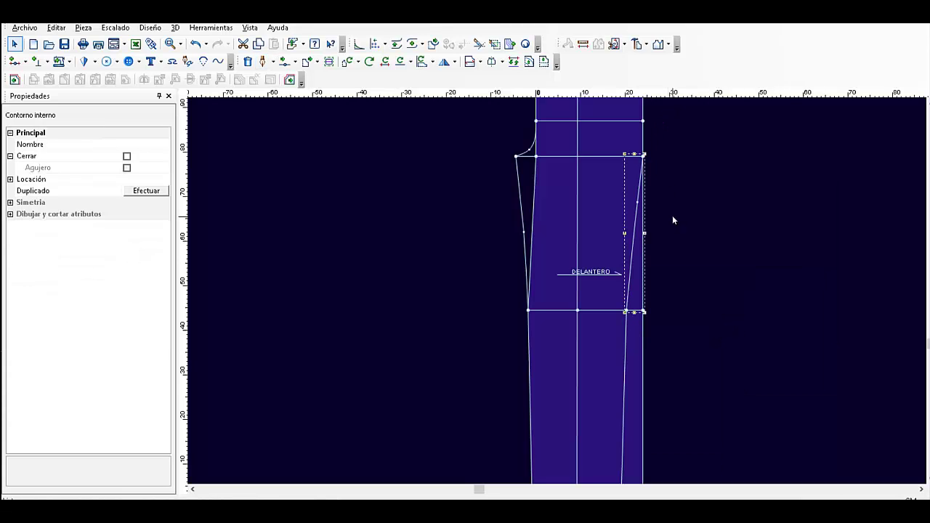
right_click(673, 215)
left_click(718, 222)
left_click(569, 234)
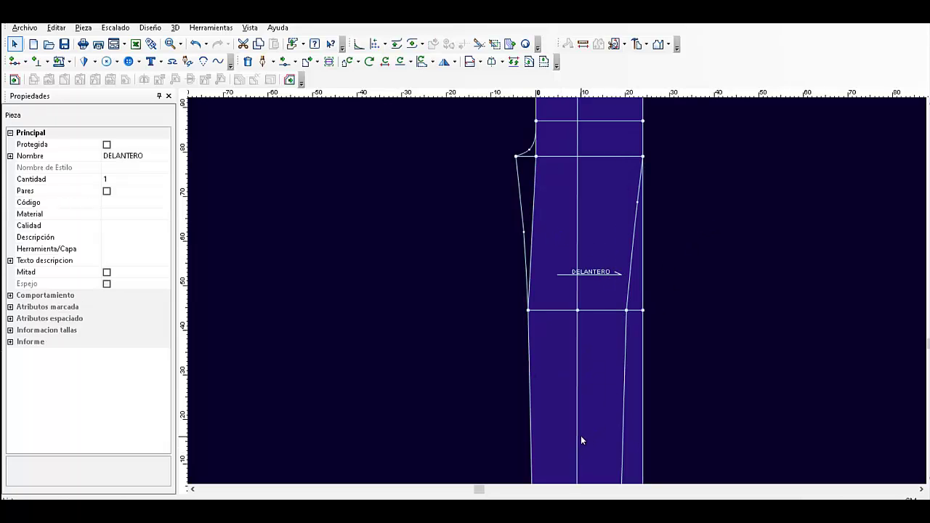
Step: Add a graded point on the piece's top edge at an absolute distance of 17 from the top-left corner
scroll(581, 436, "up", 1)
scroll(556, 291, "down", 4)
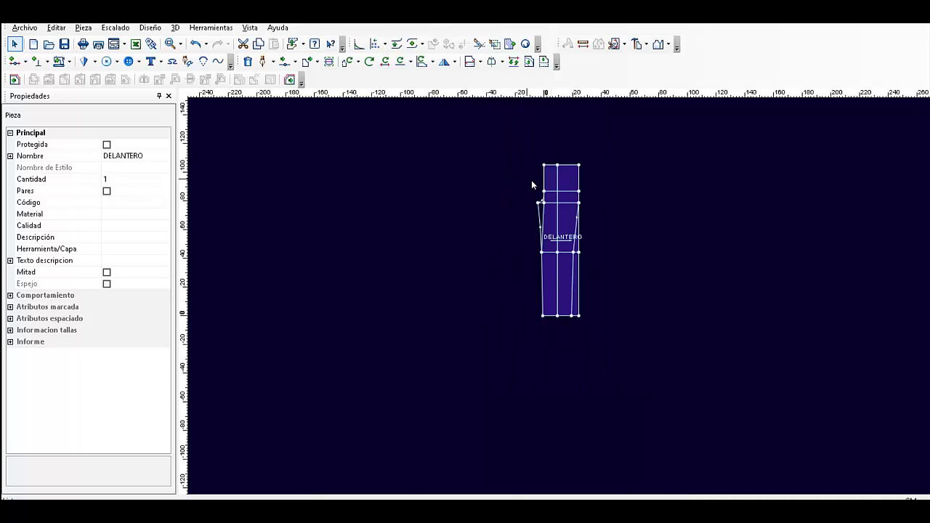
scroll(559, 299, "up", 5)
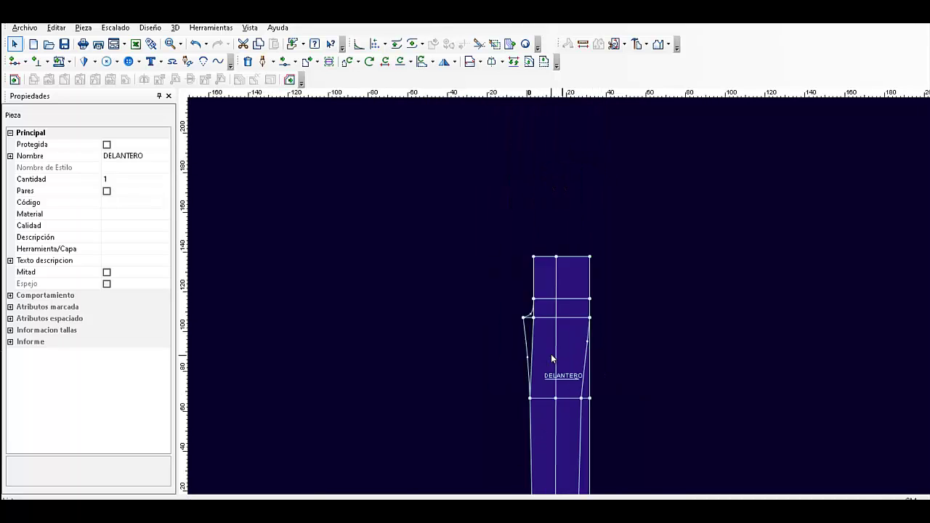
scroll(558, 294, "up", 1)
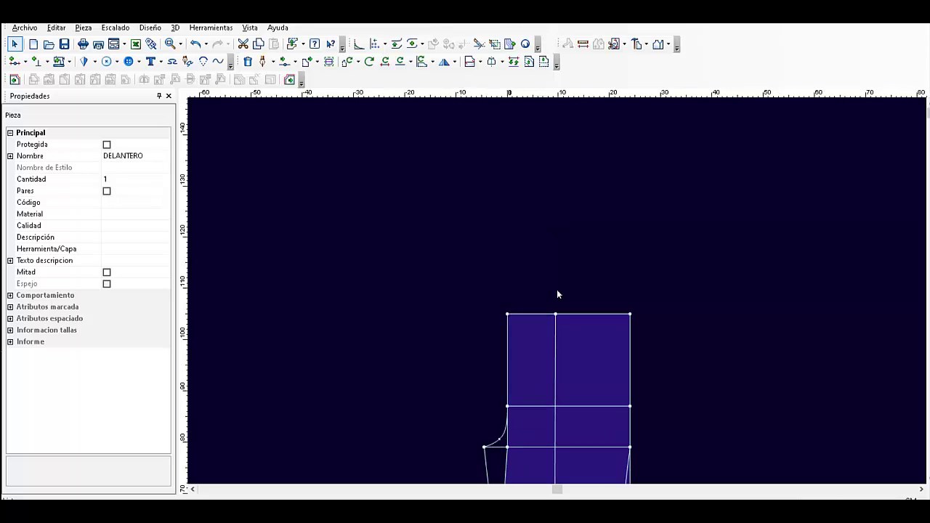
scroll(590, 361, "up", 3)
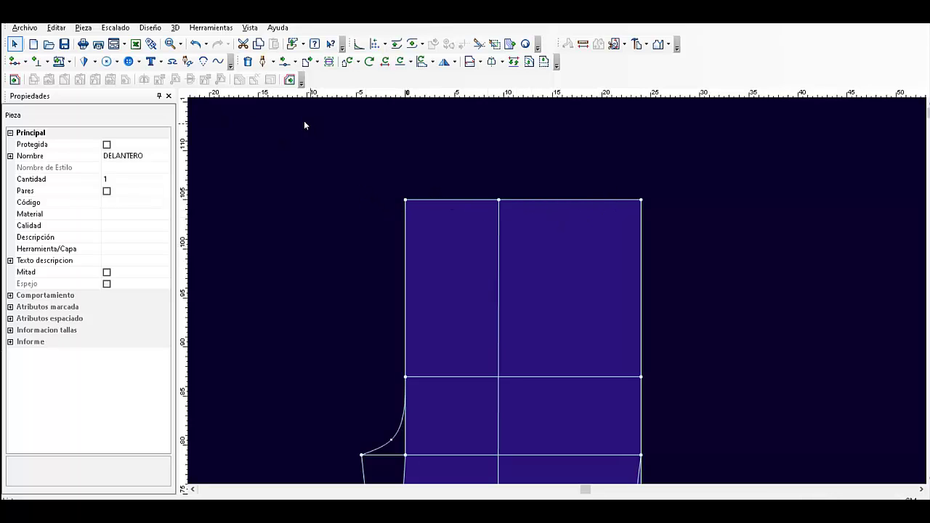
left_click(16, 63)
left_click(429, 199)
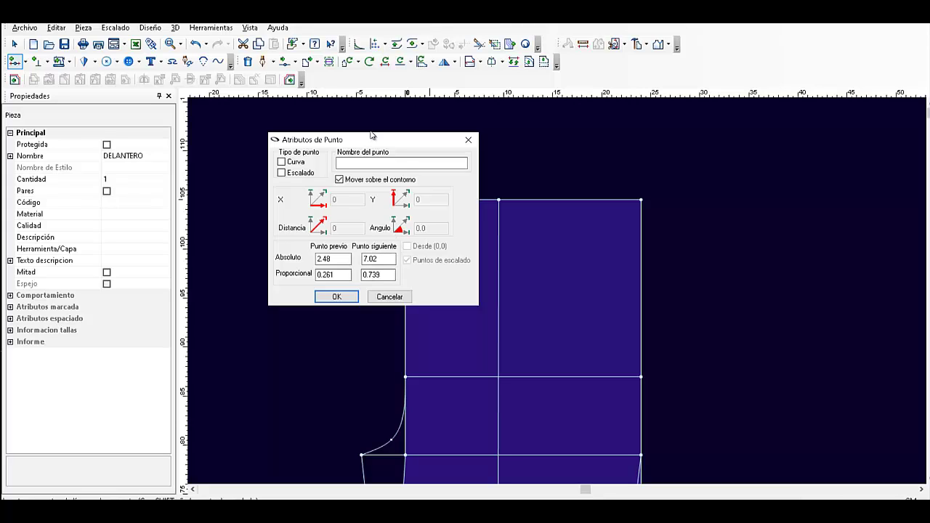
left_click_drag(374, 139, 668, 149)
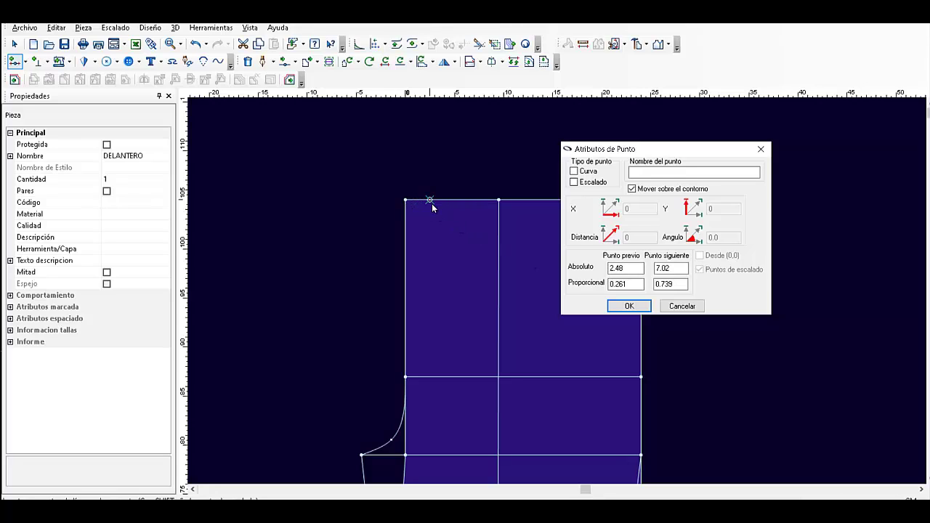
left_click_drag(631, 269, 587, 272)
left_click(574, 183)
left_click_drag(624, 268, 603, 267)
type("1")
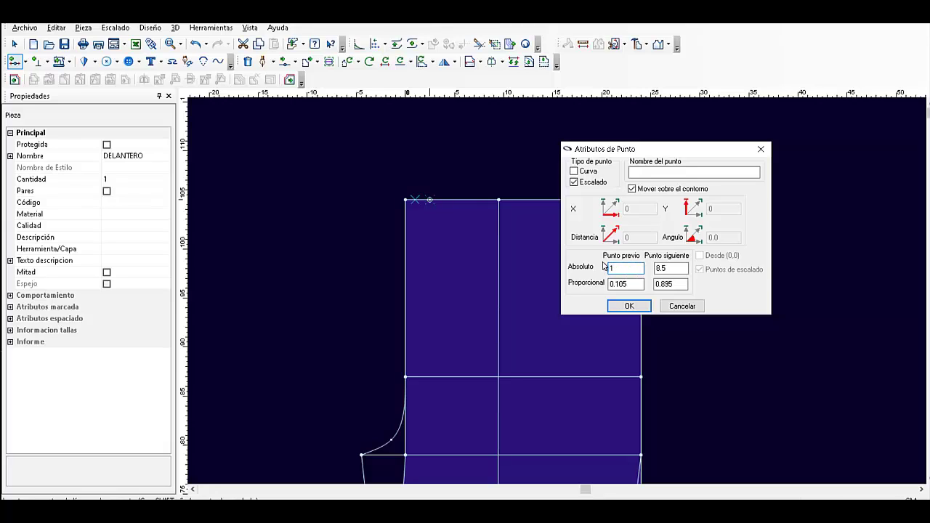
type("7")
left_click(629, 306)
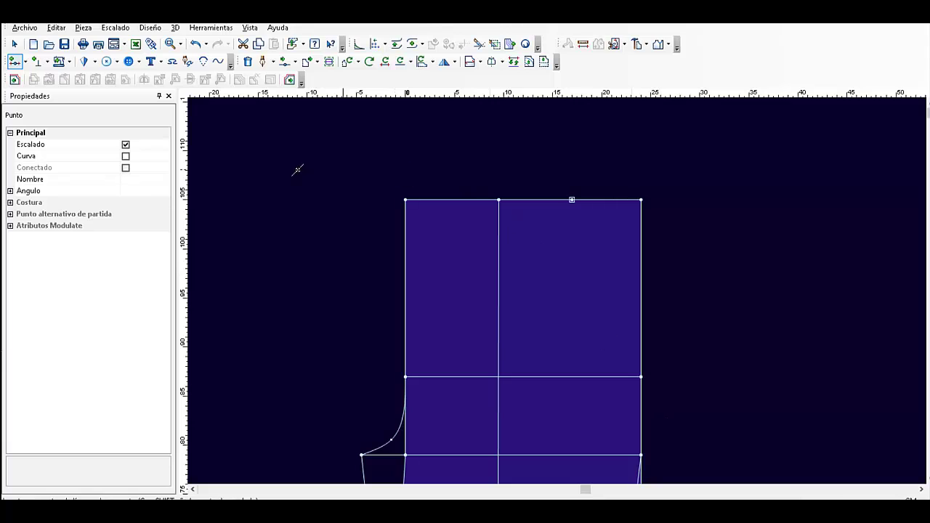
Step: Turn the piece's top-right corner into a curve point without grading
left_click(15, 44)
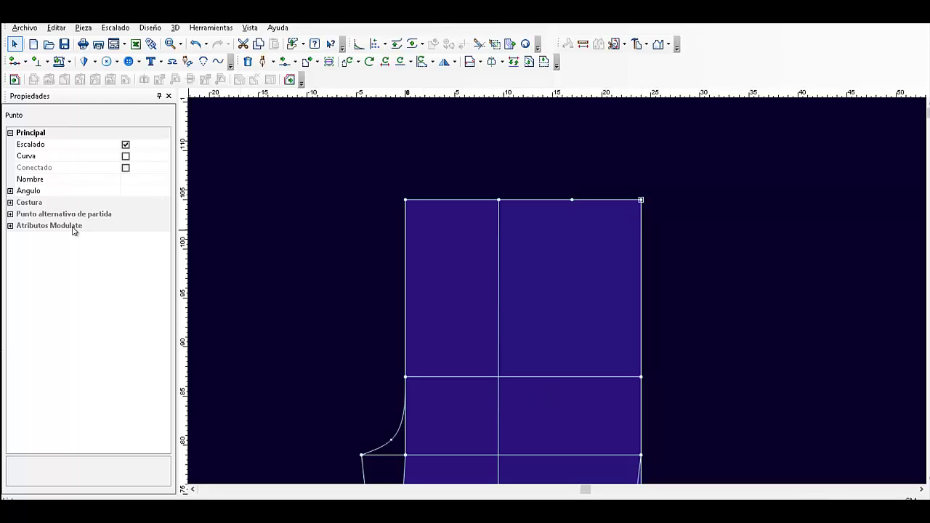
left_click(126, 145)
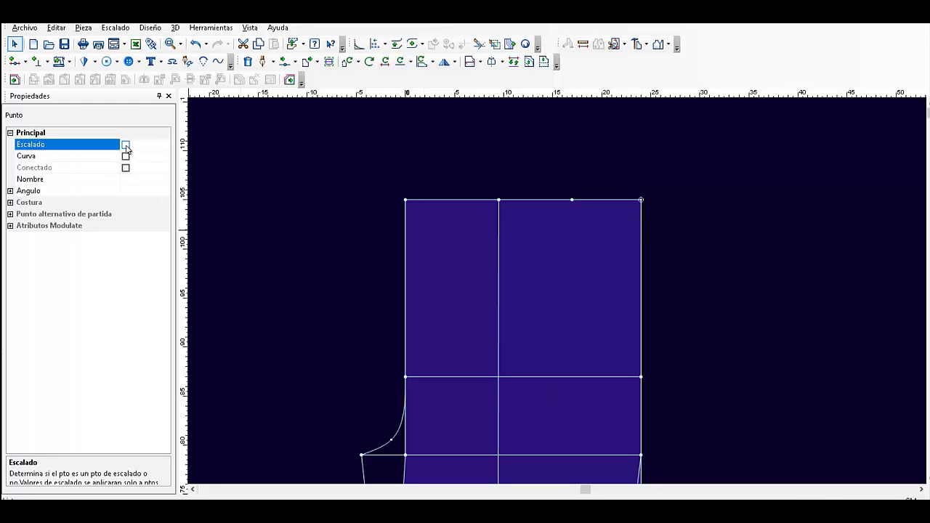
left_click(126, 156)
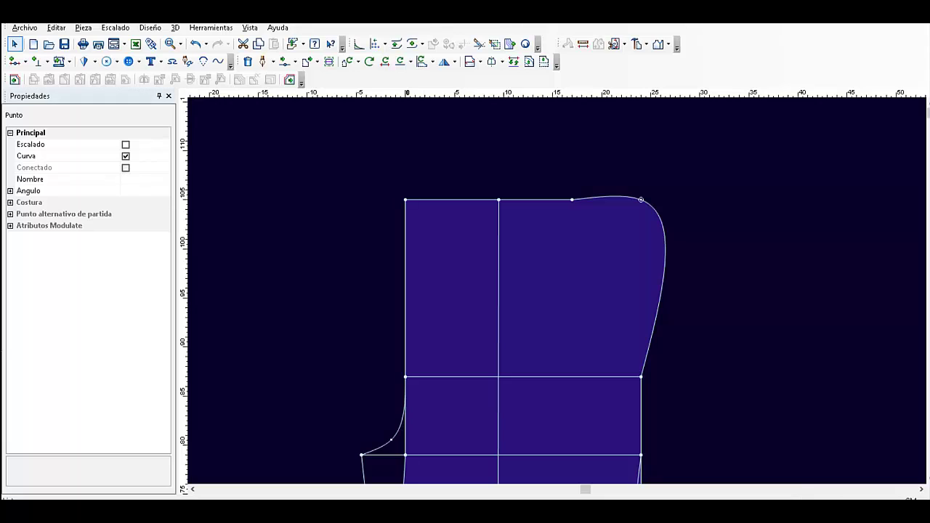
Step: Move the top-right curve point about 1.61 left and 9.69 down to shape the hip curve between the waist point and the hip line
left_click(285, 61)
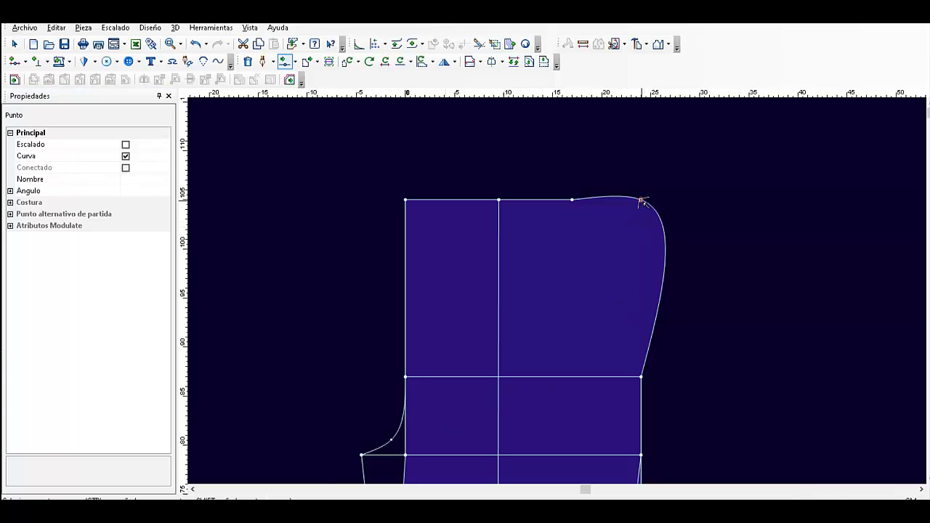
left_click_drag(645, 207, 626, 296)
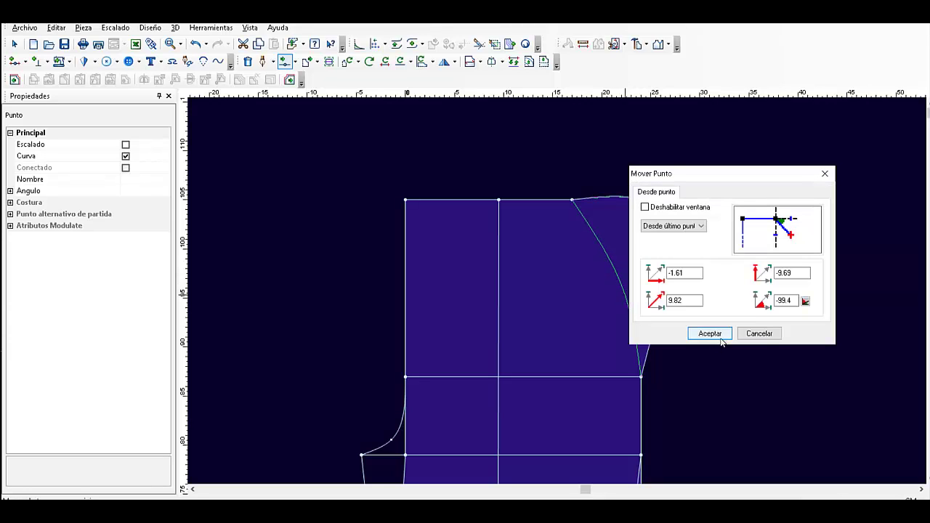
left_click(710, 334)
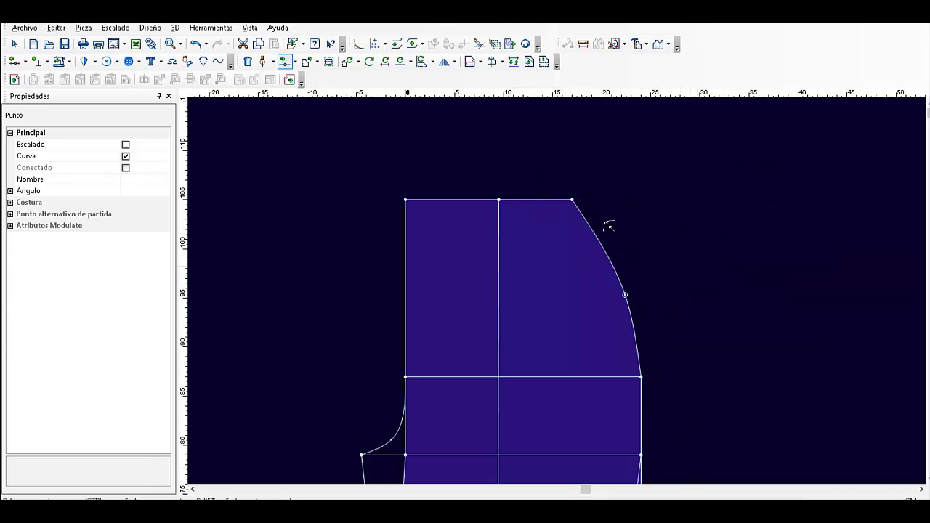
Step: Move the waist's top-left corner point by 1 horizontally and -1 vertically from its previous position
scroll(573, 447, "up", 2)
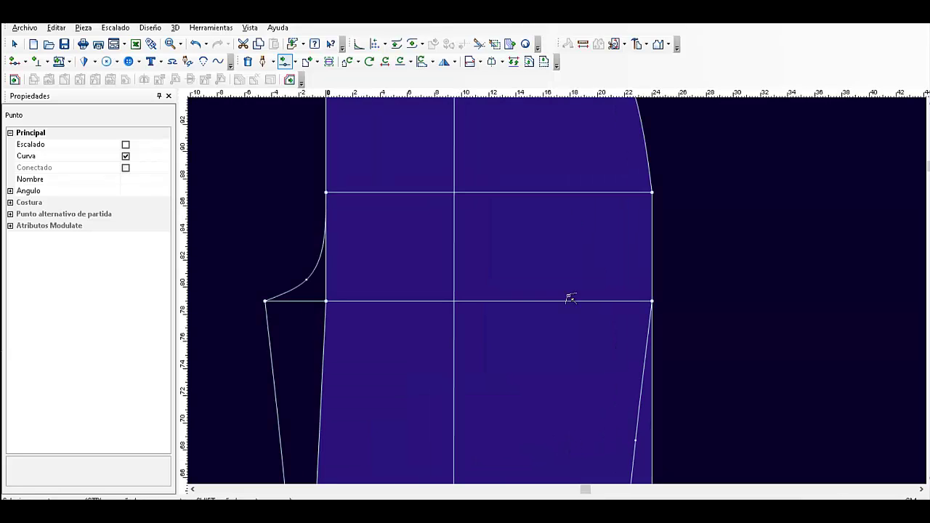
scroll(566, 297, "down", 6)
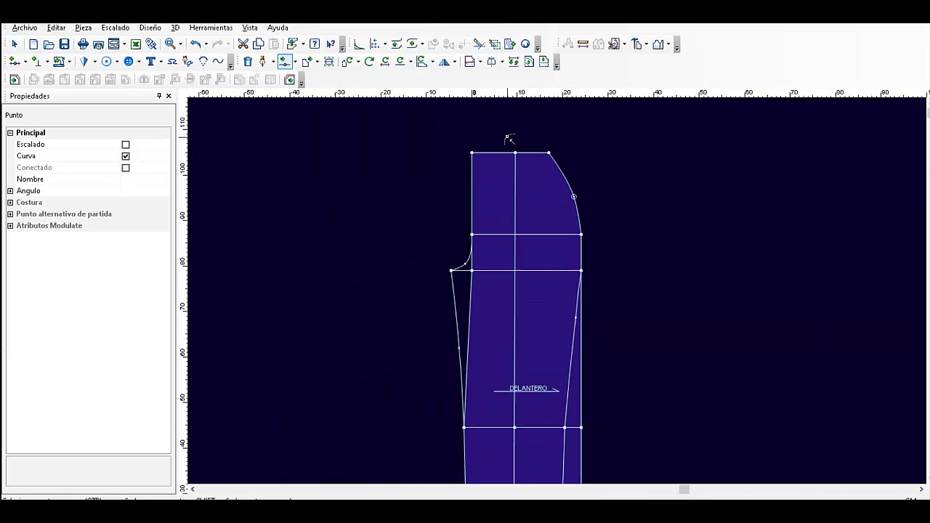
scroll(506, 151, "up", 2)
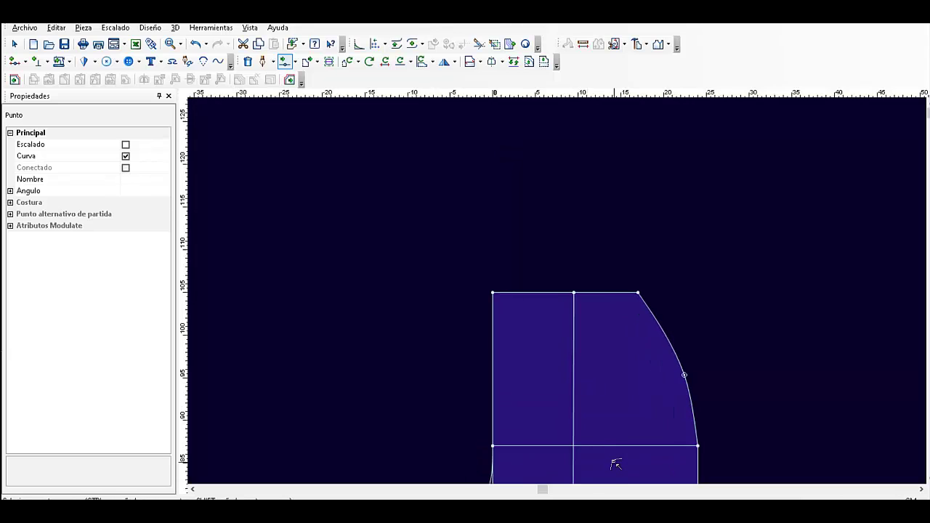
scroll(532, 136, "up", 1)
scroll(588, 374, "down", 1)
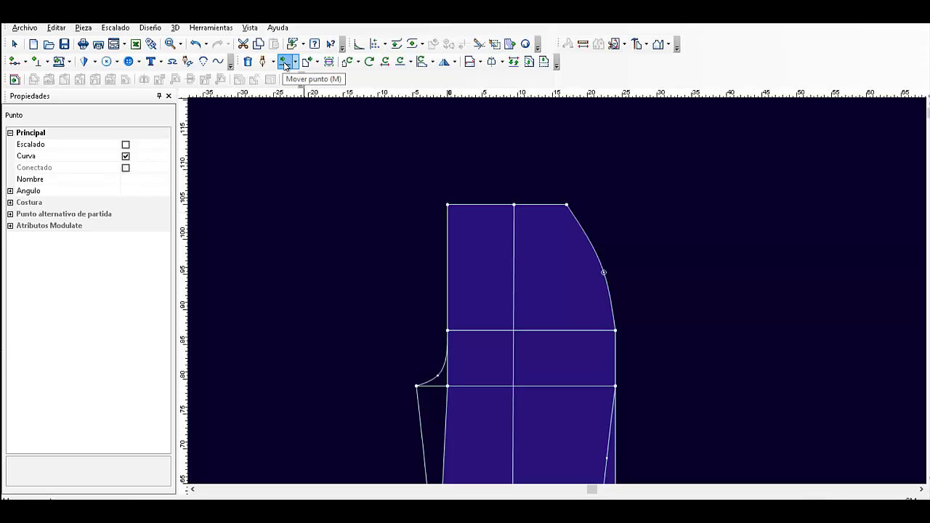
left_click(285, 63)
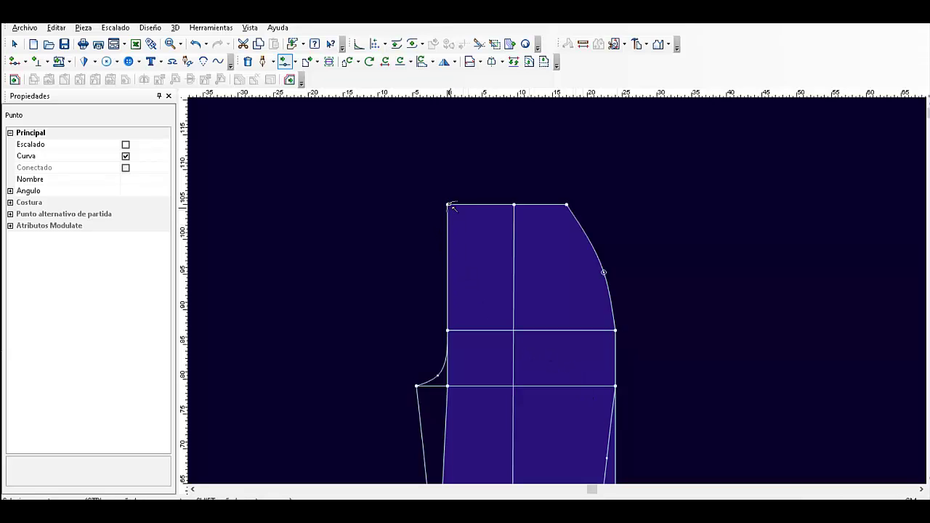
left_click_drag(451, 207, 460, 215)
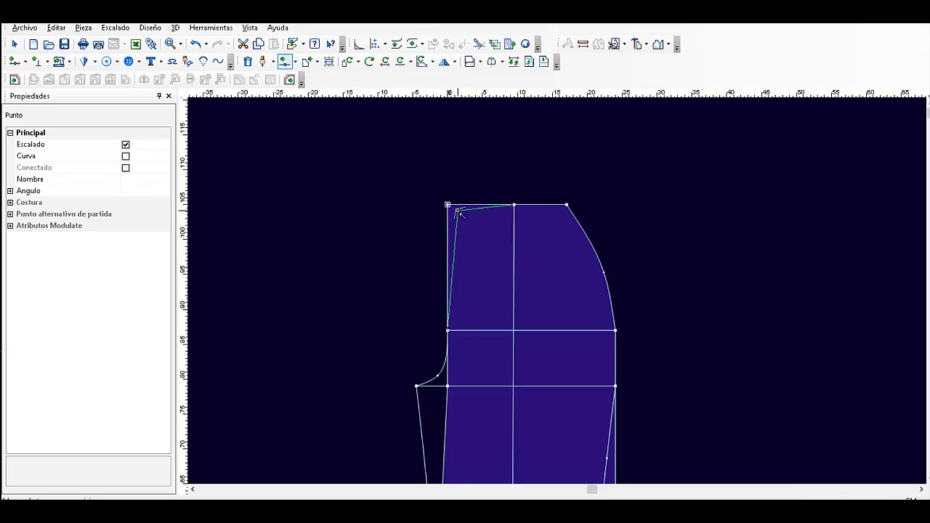
left_click_drag(460, 215, 461, 215)
left_click(687, 272)
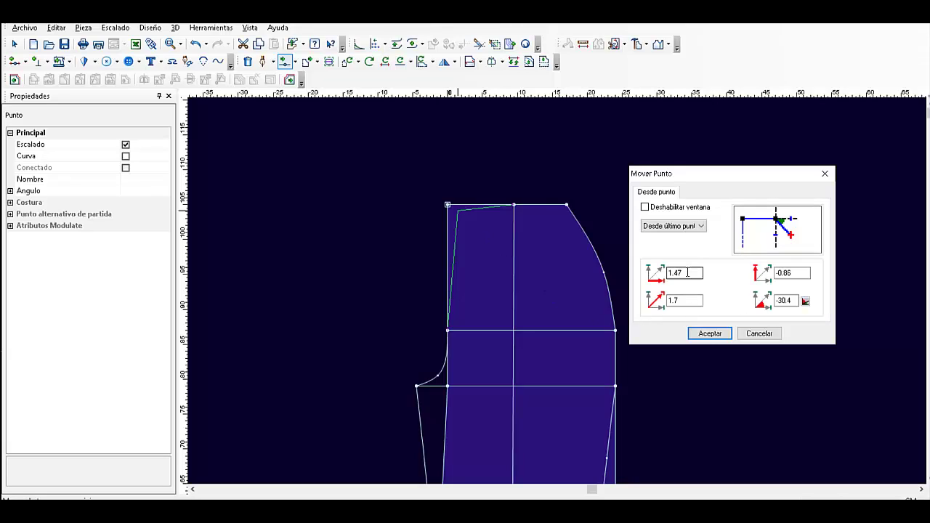
left_click(687, 272)
key("BackSpace")
left_click_drag(791, 274, 778, 275)
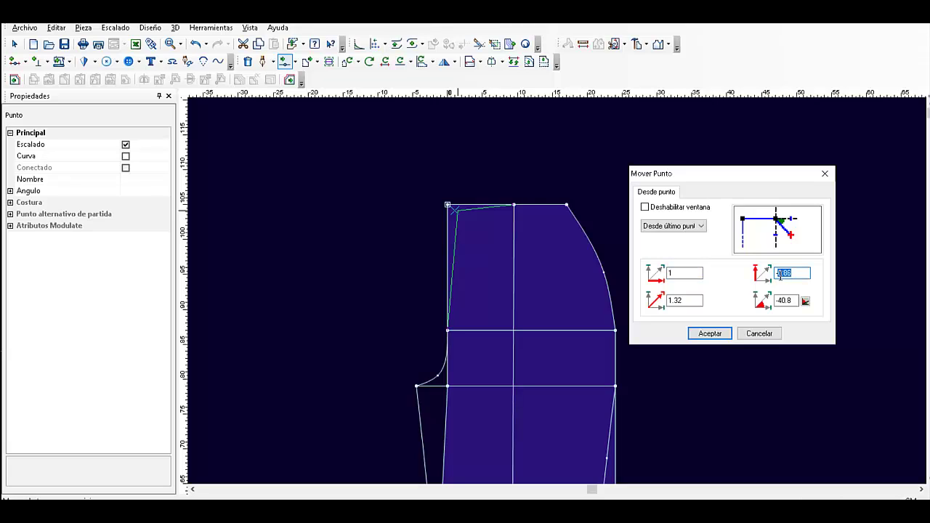
type("-1")
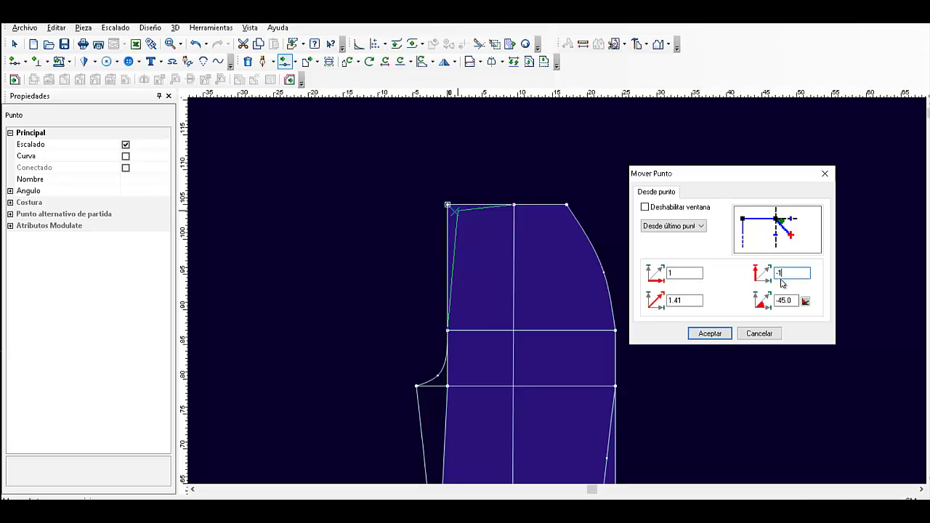
left_click(711, 335)
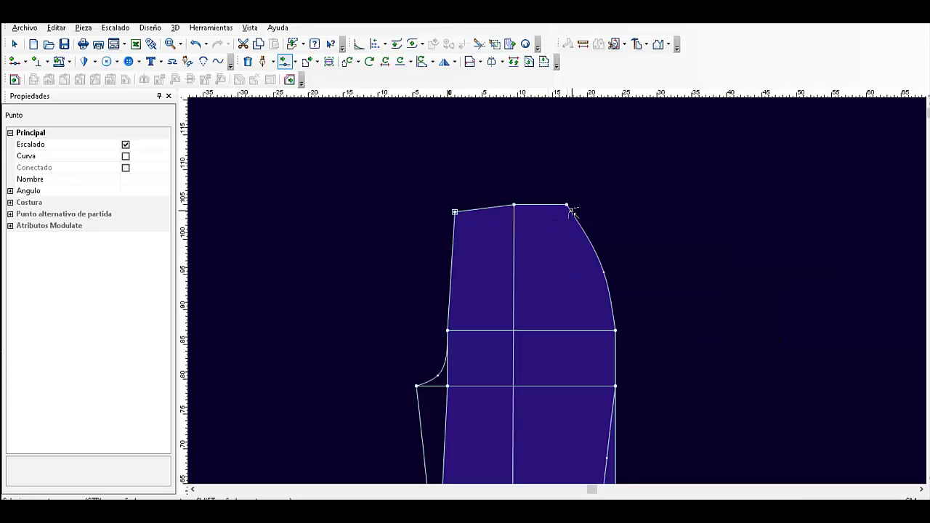
Step: Move the waist's right end point by 1 horizontally and 1 vertically from its previous position
left_click_drag(568, 207, 586, 205)
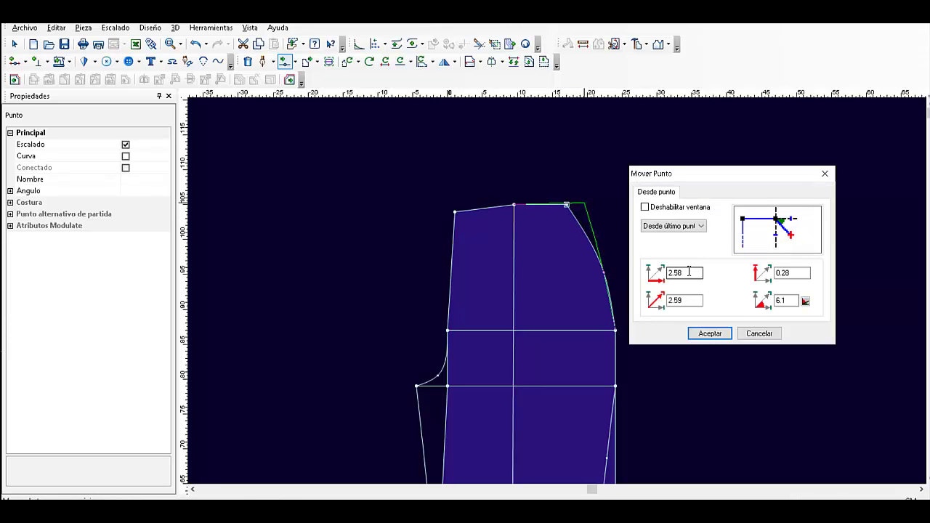
type("1")
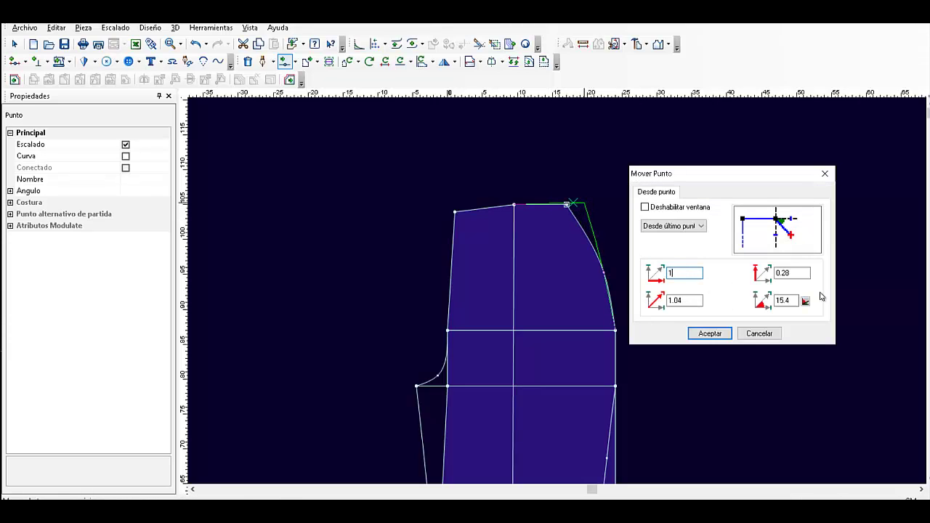
key("Tab")
type("1")
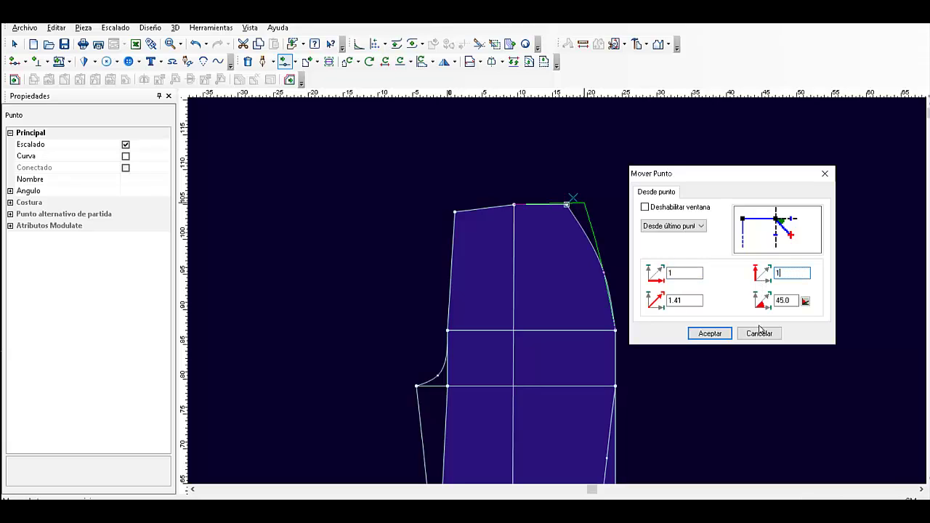
left_click(710, 333)
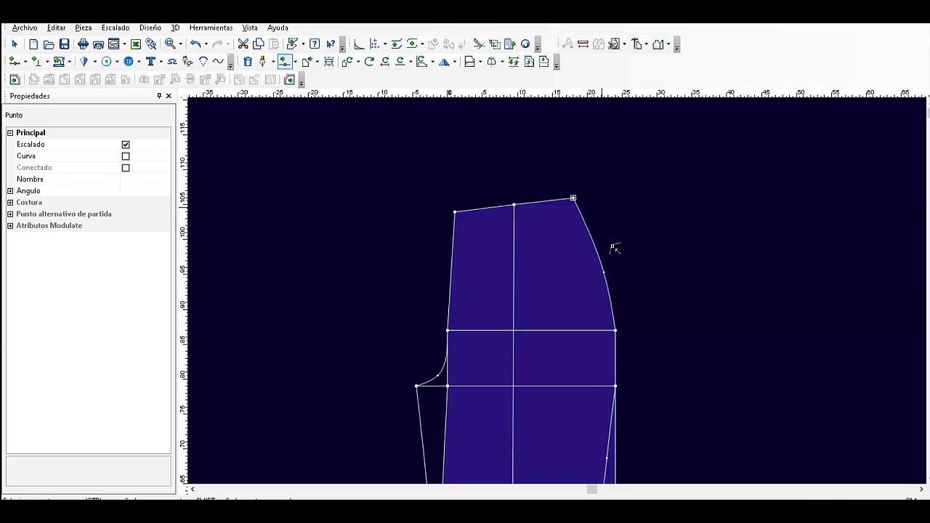
Step: Measure the waistline between its left and right end points
left_click(573, 198)
left_click(584, 43)
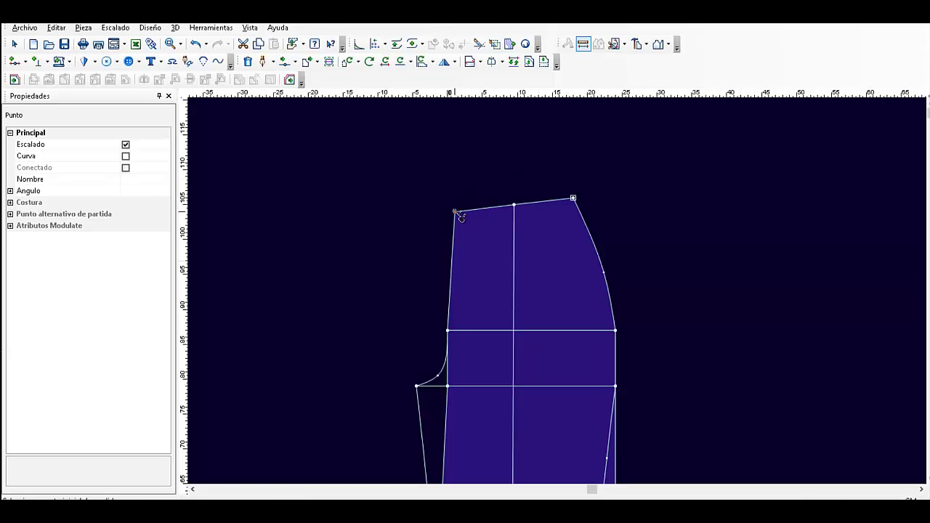
left_click(456, 212)
left_click(573, 198)
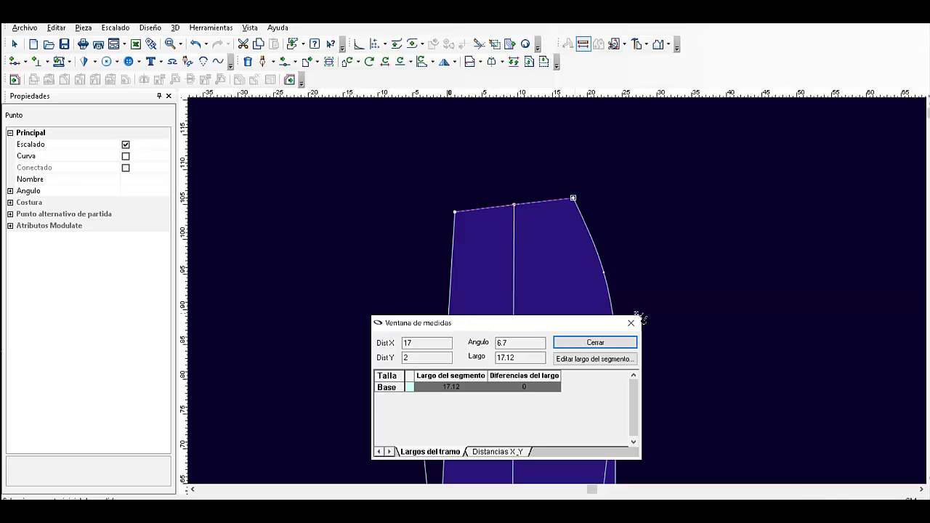
left_click(605, 343)
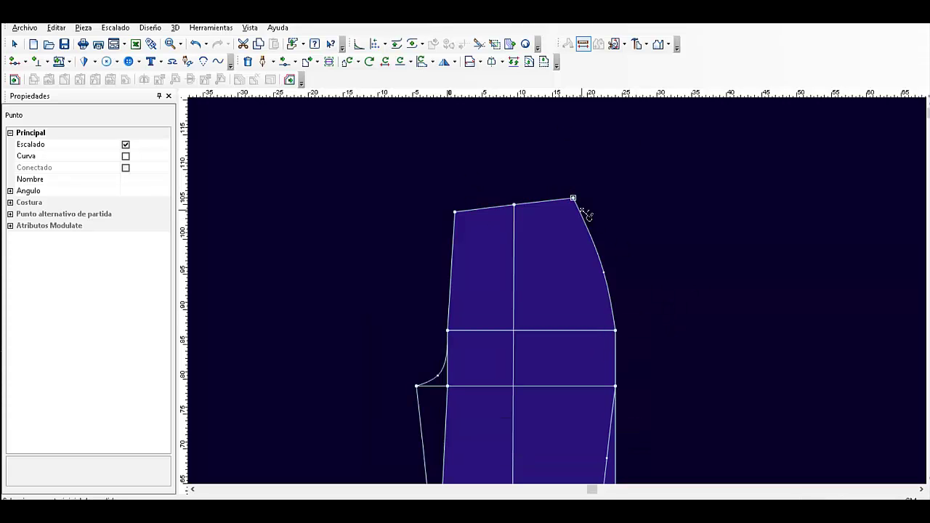
Step: Start outlining a new piece with Delinear Tramos, selecting the upper left edge, the waistline and the right hip curve
scroll(550, 384, "up", 2)
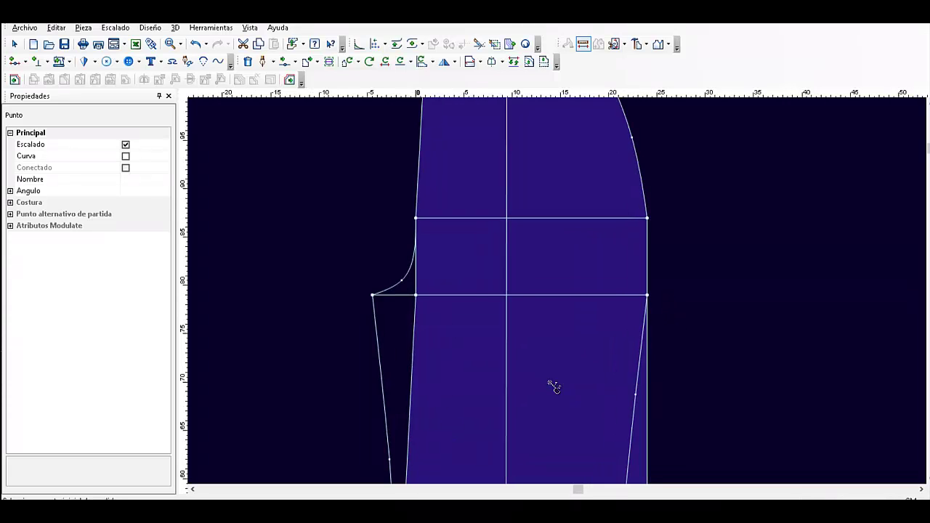
scroll(564, 284, "down", 4)
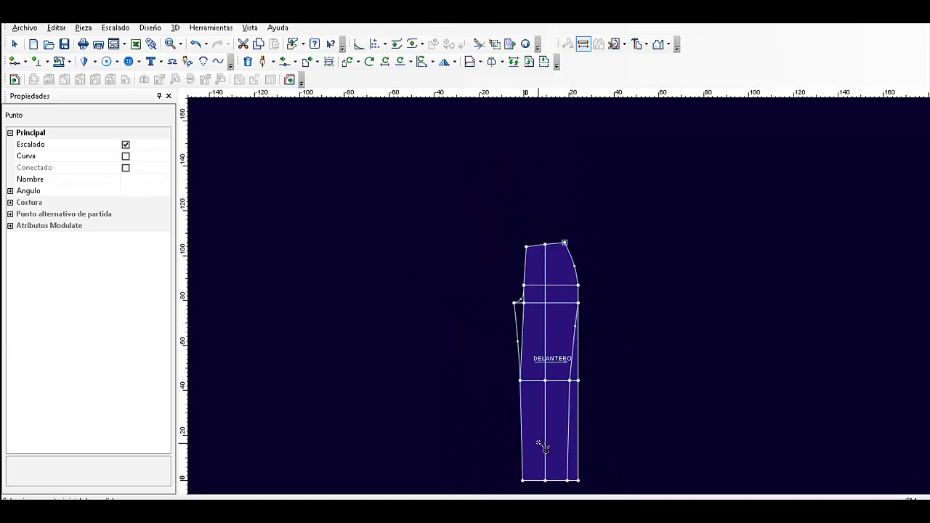
scroll(560, 426, "up", 1)
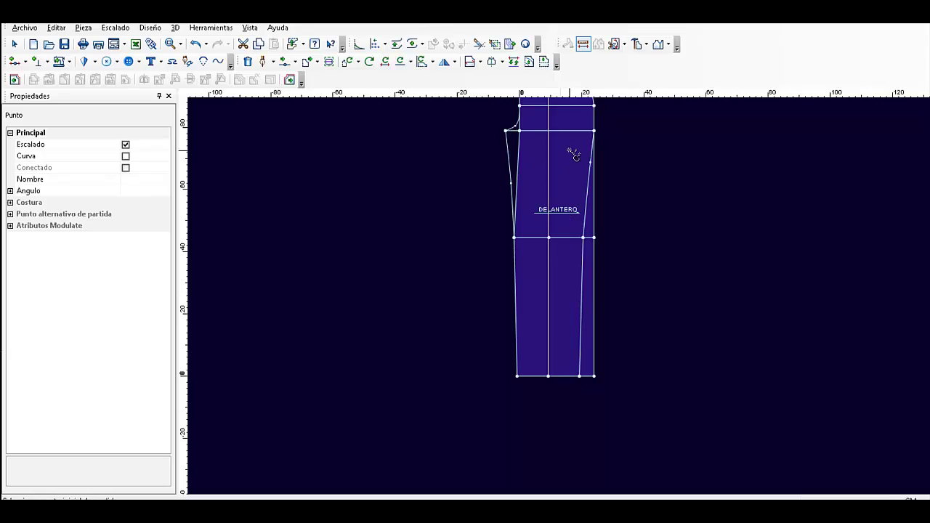
scroll(574, 151, "down", 1)
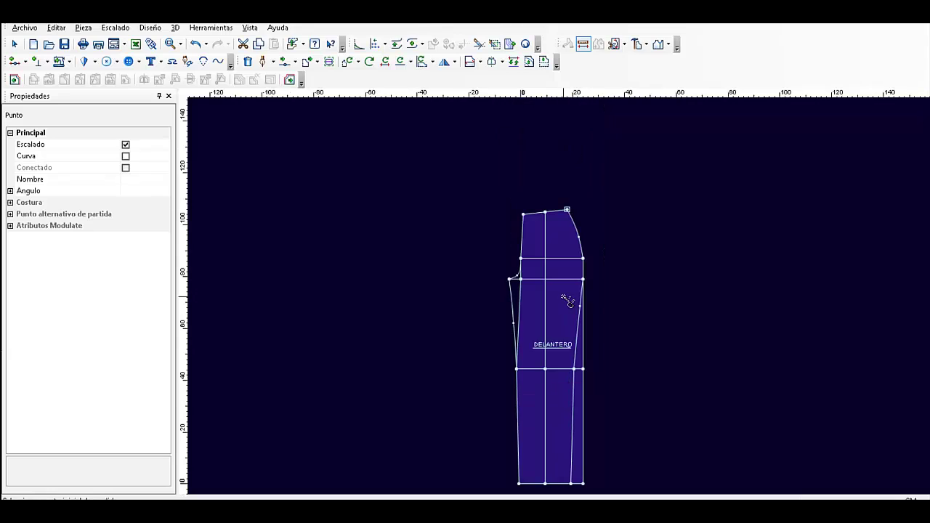
left_click(647, 46)
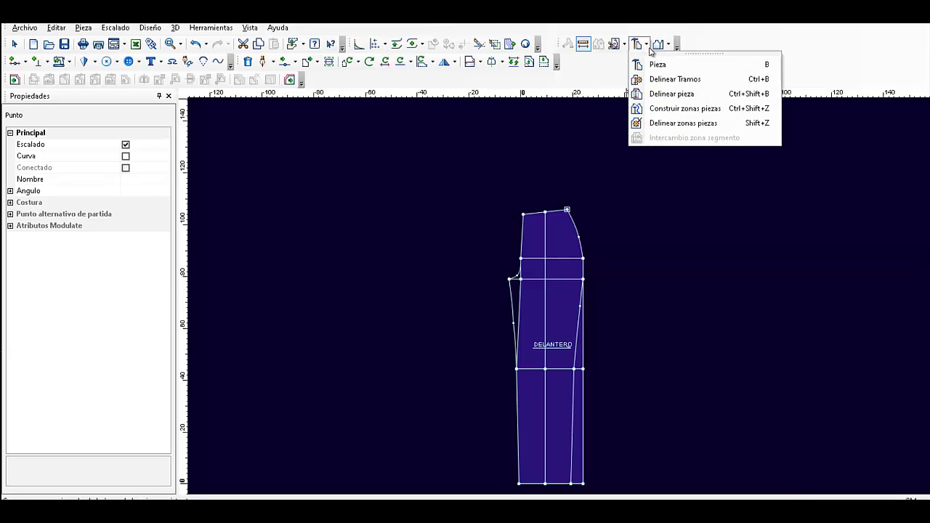
left_click(668, 81)
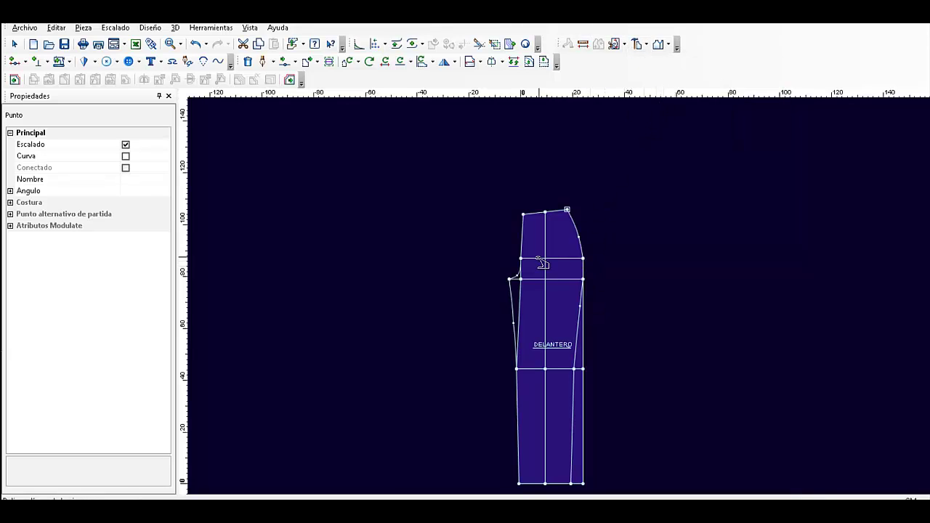
left_click(521, 241)
left_click(565, 211)
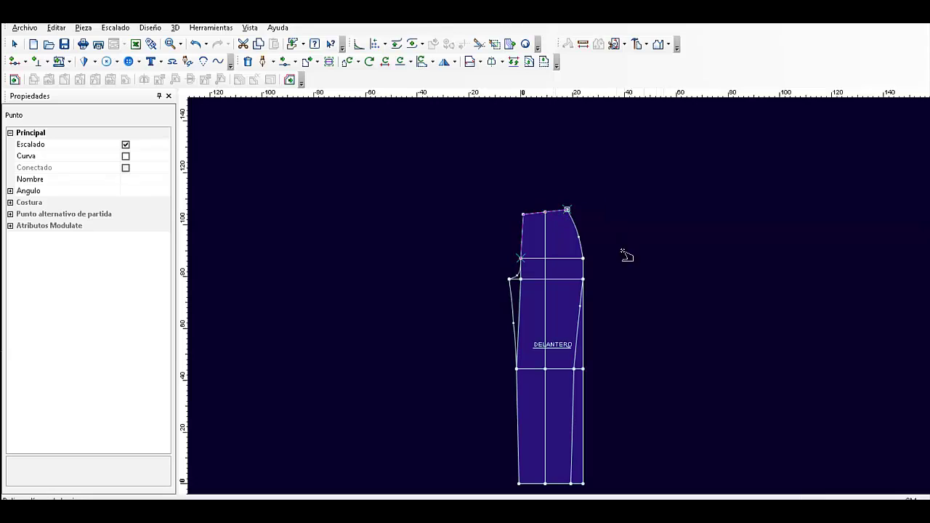
left_click(578, 231)
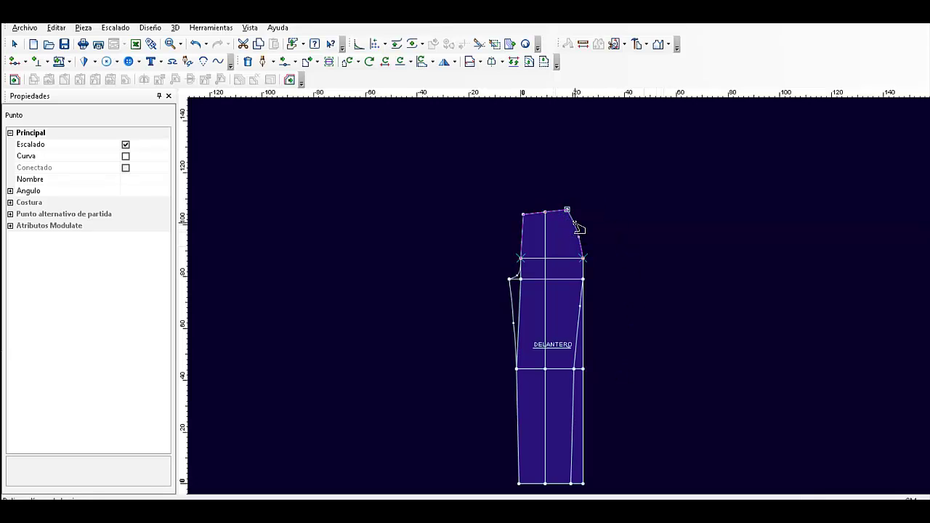
Step: Add the right side, right leg, hem and left leg segments to the new piece's outline
left_click(585, 269)
left_click(580, 331)
left_click(576, 421)
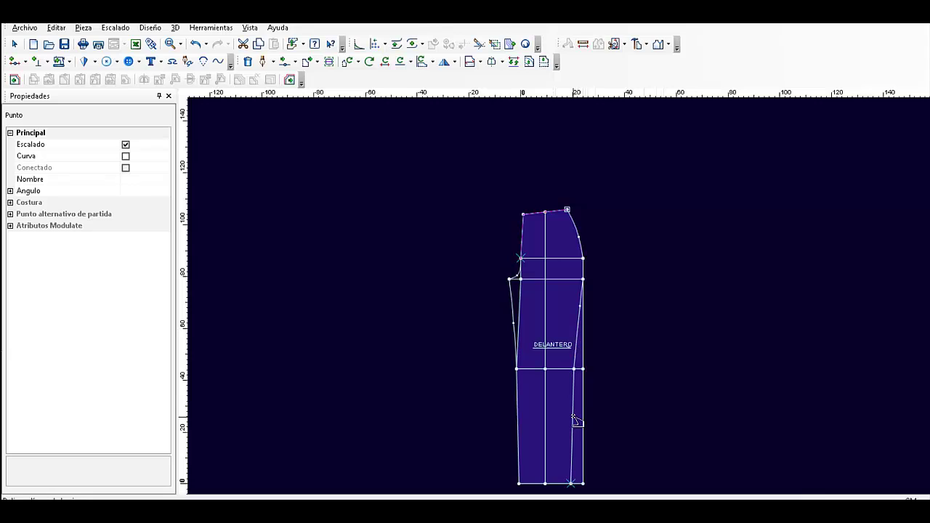
left_click(535, 484)
left_click(519, 435)
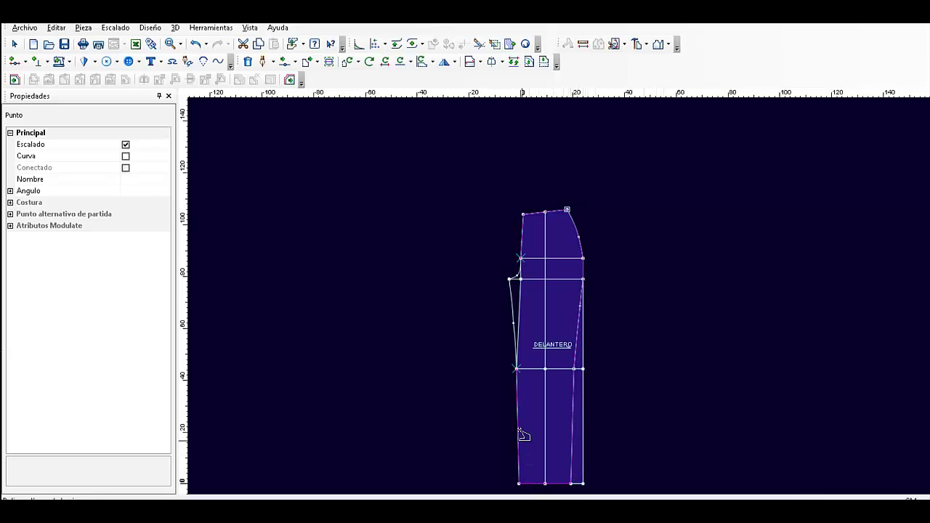
left_click(512, 298)
Step: Close the outline with the crotch curve and finish creating the new contour piece
scroll(513, 279, "down", 2)
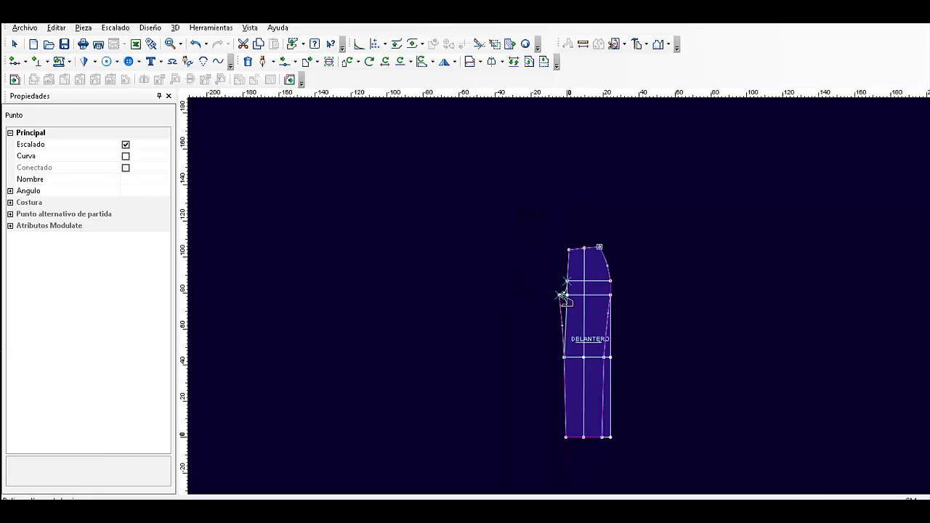
scroll(562, 296, "up", 6)
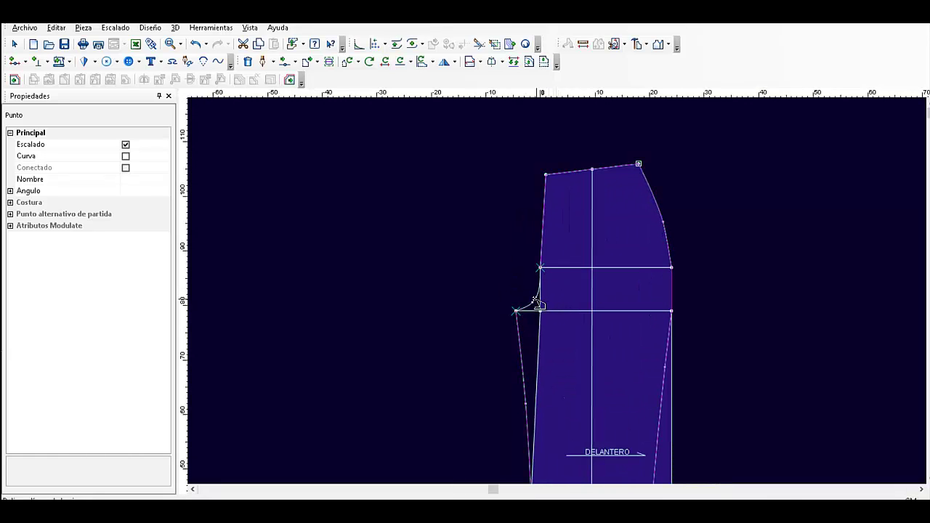
left_click(533, 298)
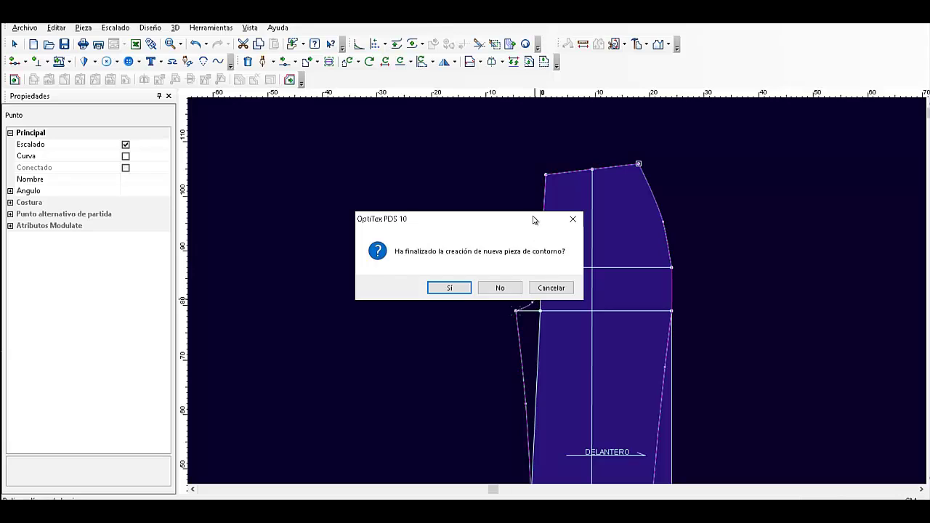
left_click_drag(534, 220, 388, 245)
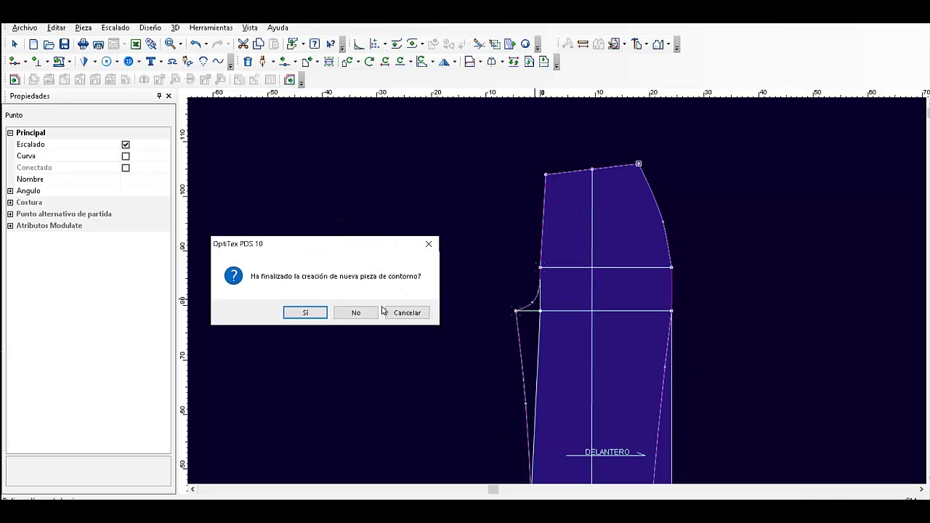
left_click(307, 314)
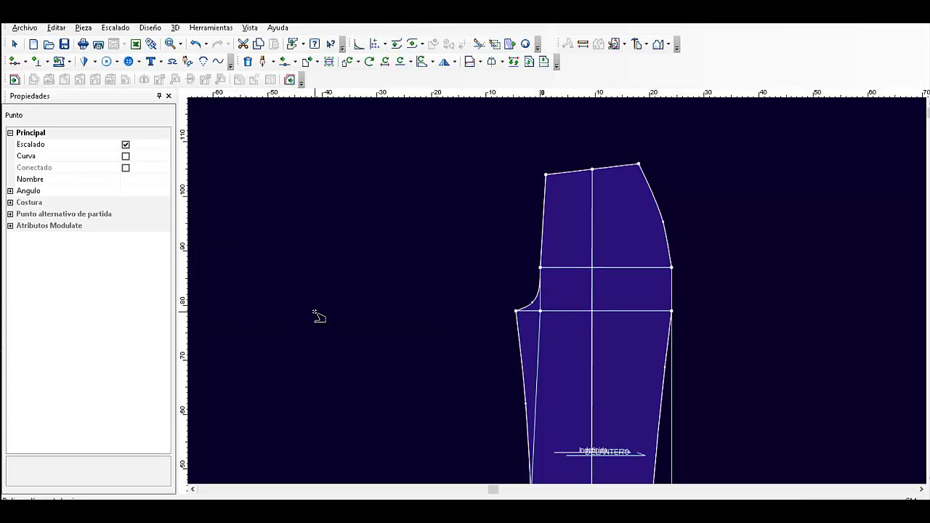
Step: Show the pieces window and select the newly outlined trouser piece in it
scroll(363, 282, "left", 3)
scroll(564, 289, "up", 1)
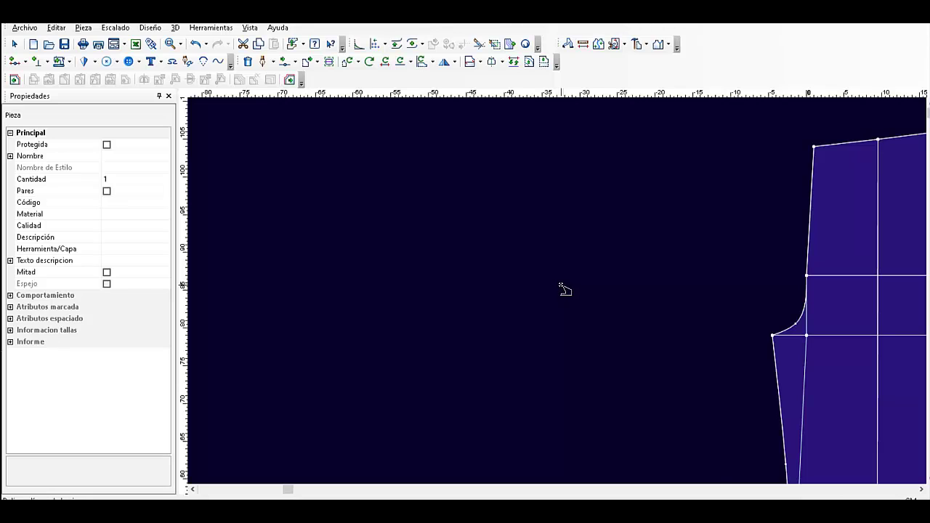
scroll(564, 288, "down", 2)
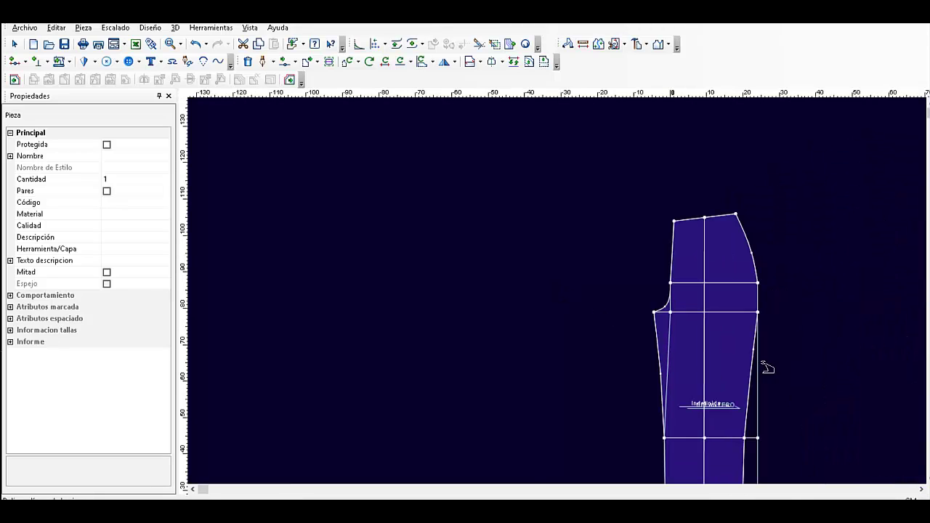
scroll(763, 347, "up", 1)
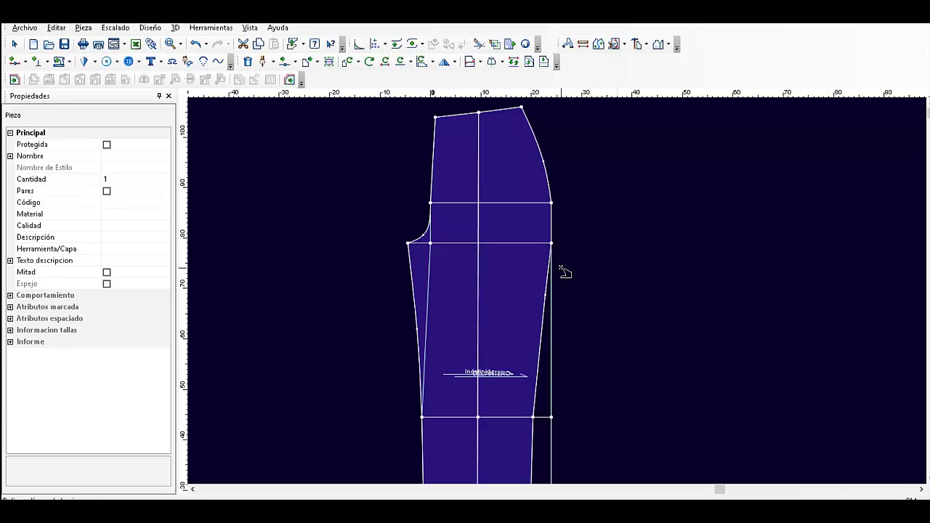
key("F11")
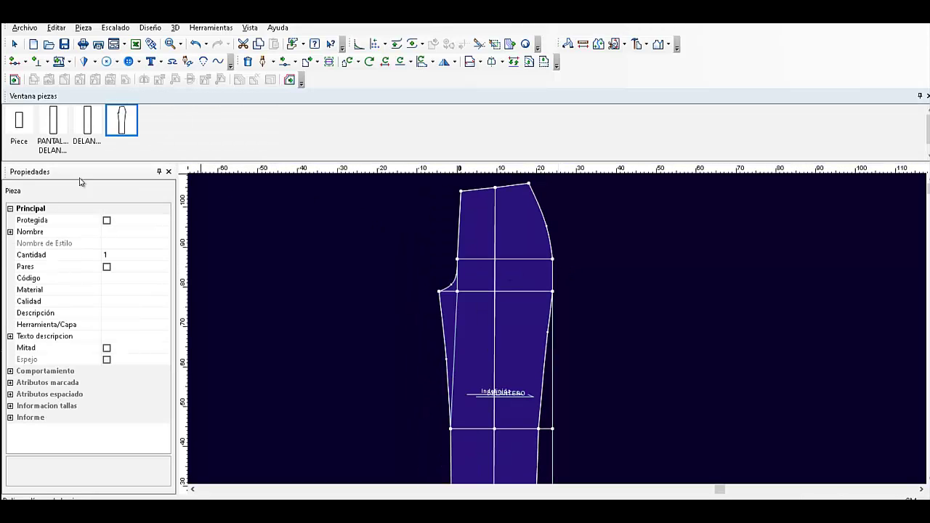
left_click(124, 122)
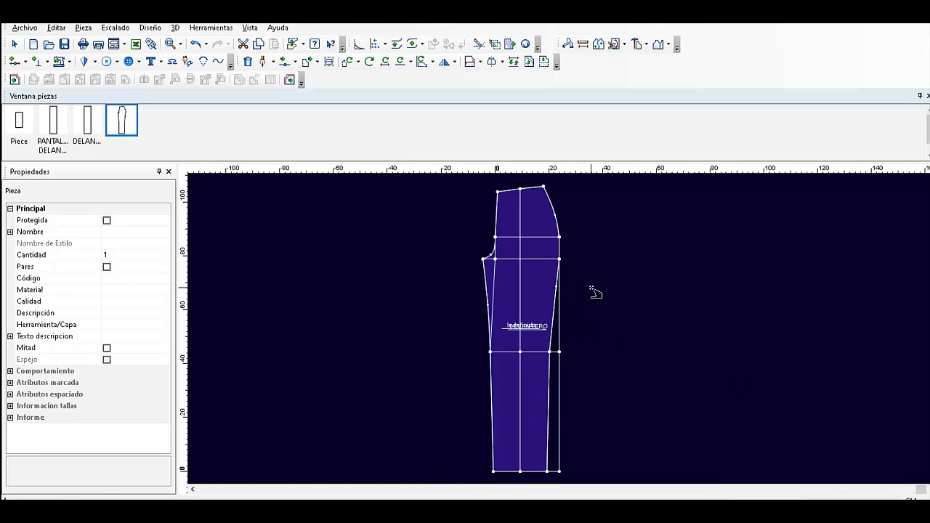
Step: Move the new trouser piece off the DELANTERO draft and place it to the right of it
left_click(330, 376)
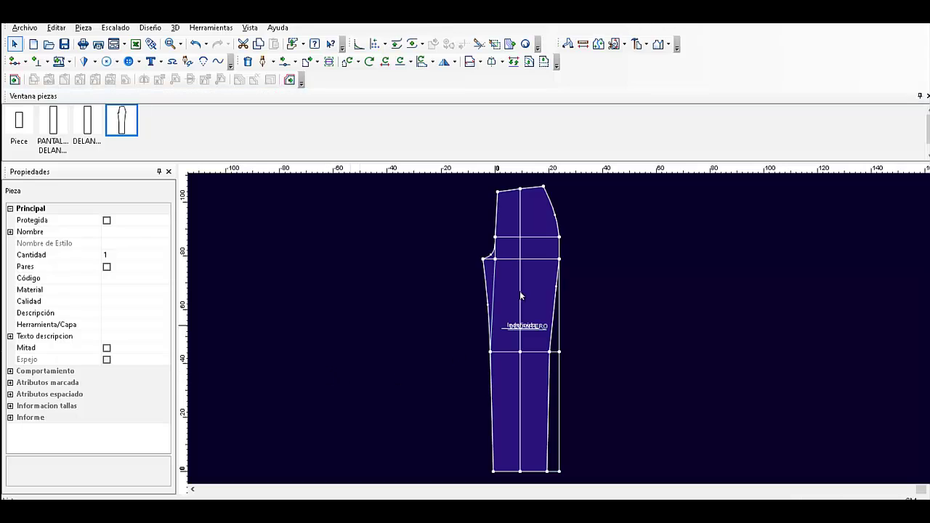
left_click_drag(538, 279, 710, 283)
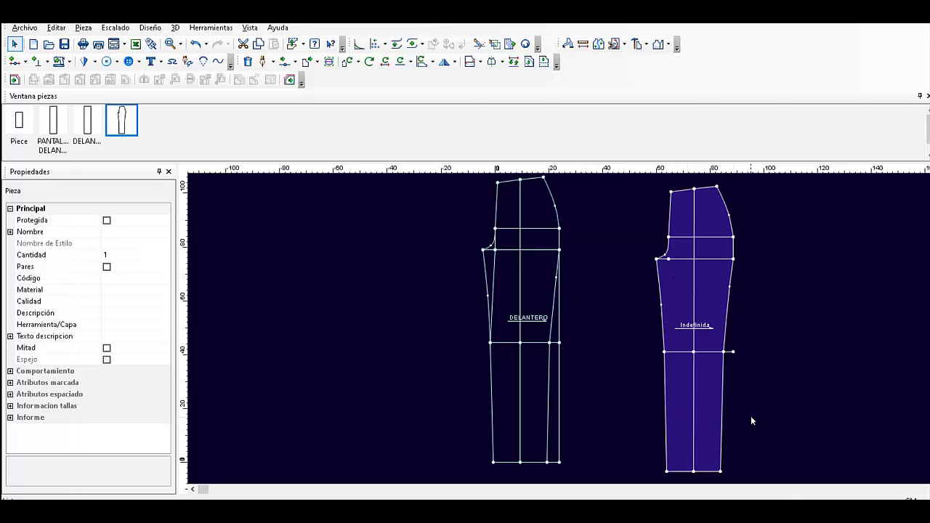
scroll(764, 393, "up", 2)
scroll(528, 274, "down", 3)
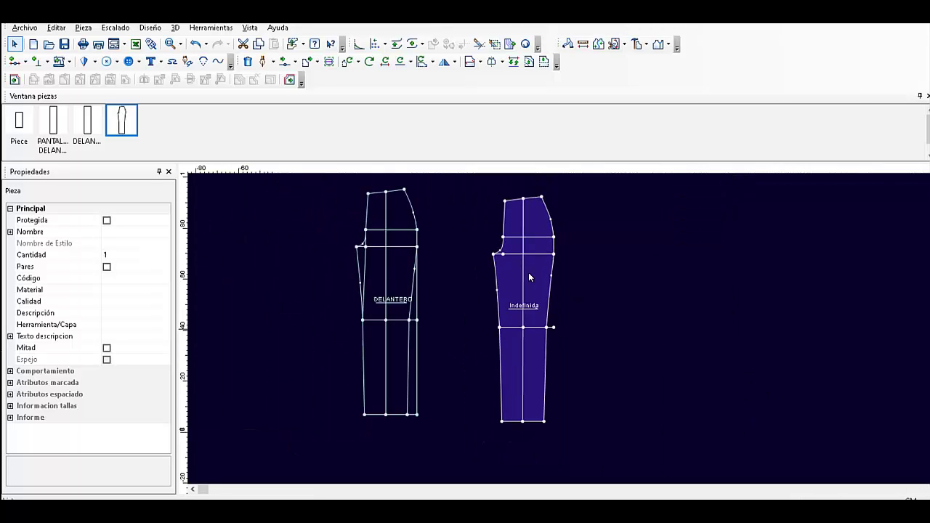